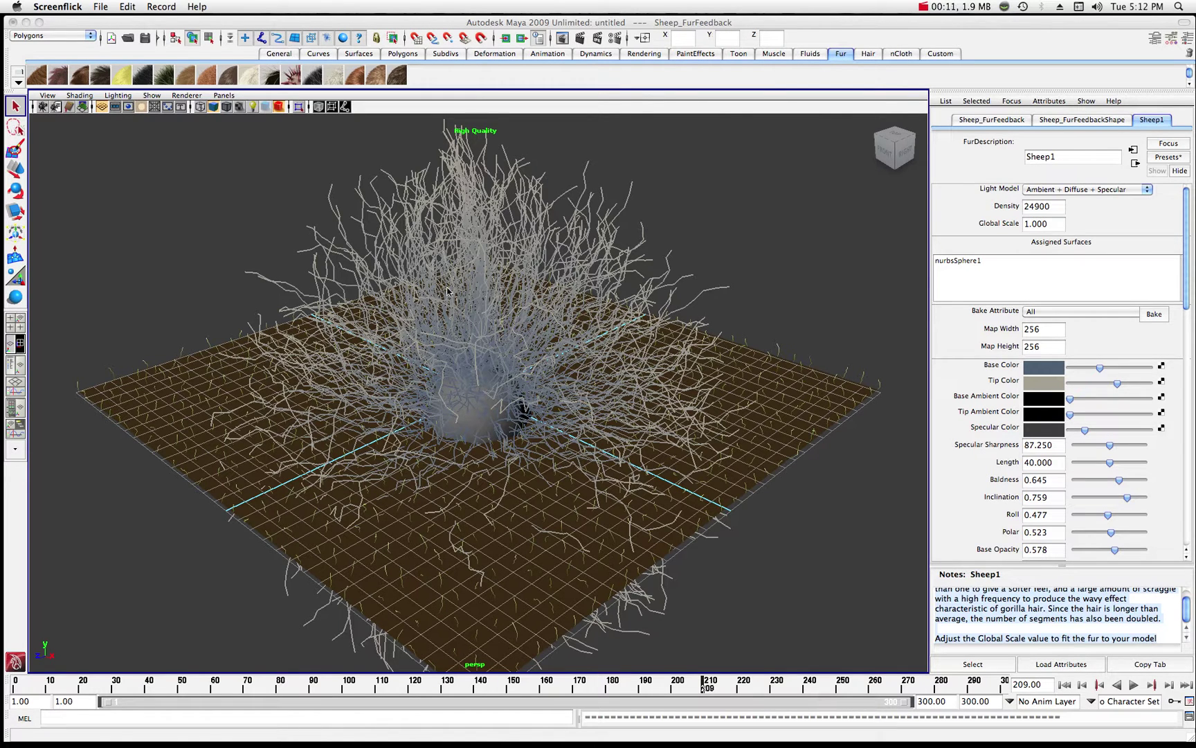
- Select and delete the fur-covered sheep sphere and plane, leaving only the empty grid
{"action": "scroll", "coordinate": [446, 288], "scroll_direction": "down", "scroll_amount": 5}
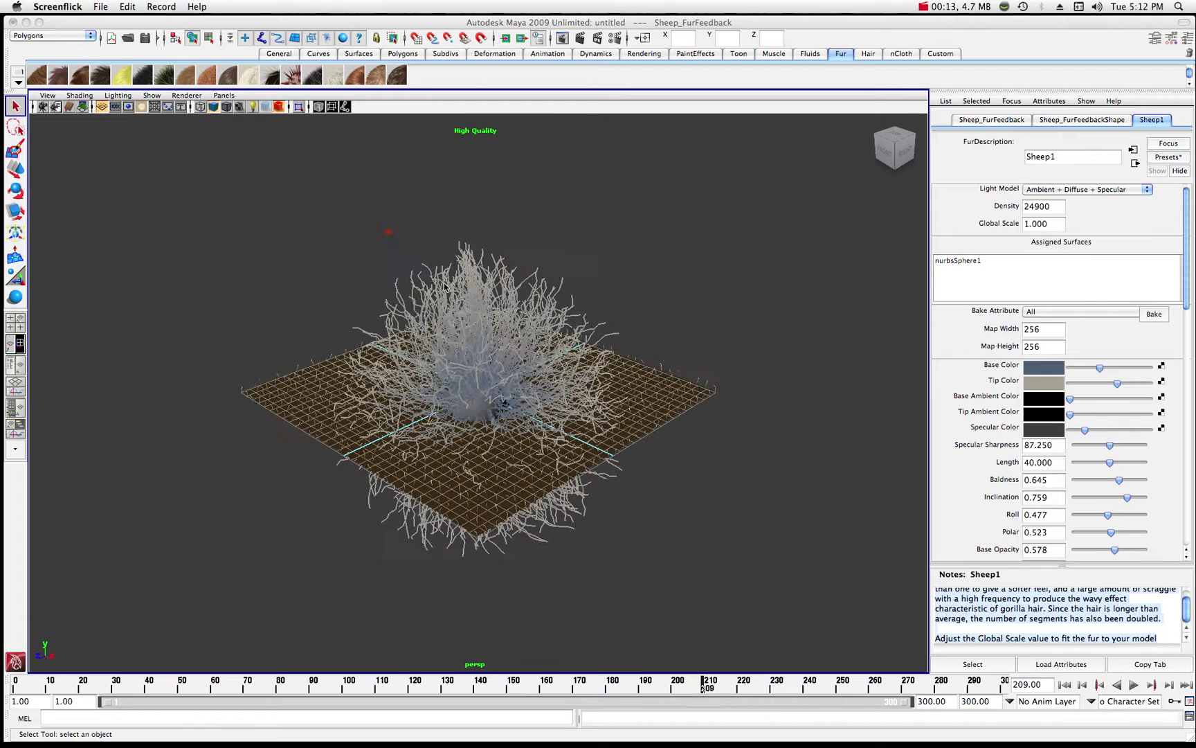
{"action": "left_click", "coordinate": [266, 257]}
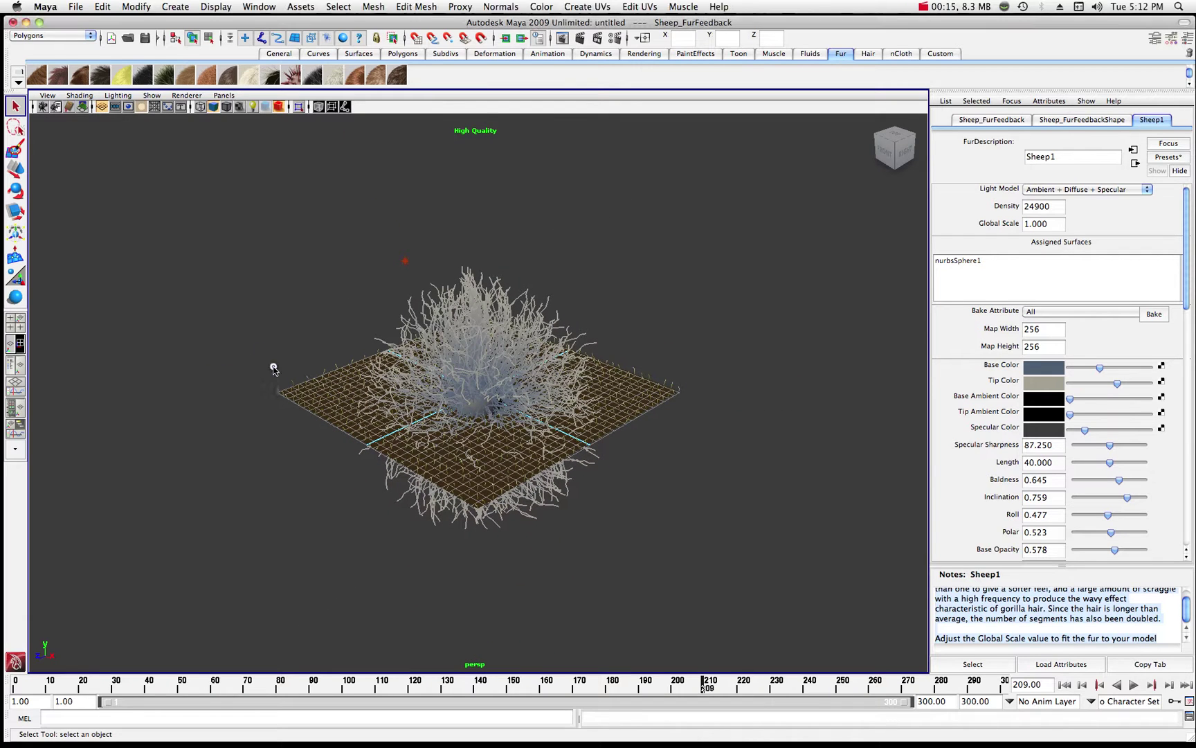
{"action": "left_click", "coordinate": [349, 355]}
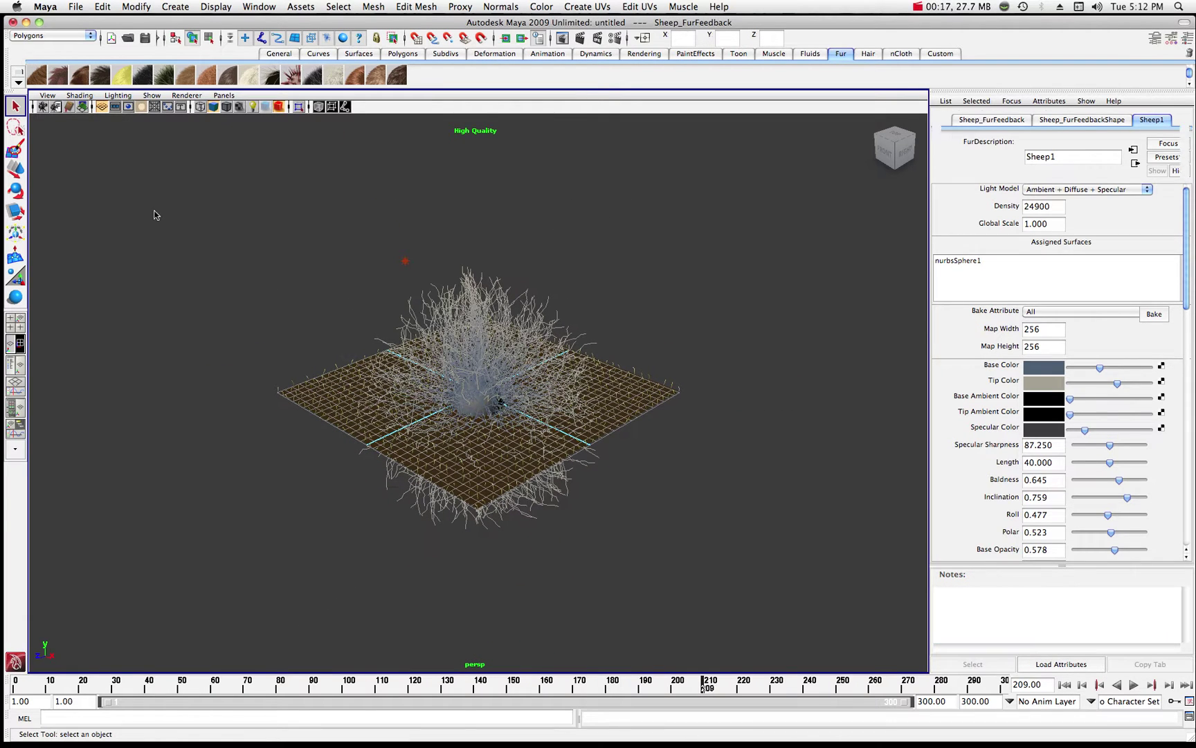
{"action": "left_click_drag", "start_coordinate": [280, 302], "coordinate": [698, 483]}
{"action": "left_click", "coordinate": [697, 483]}
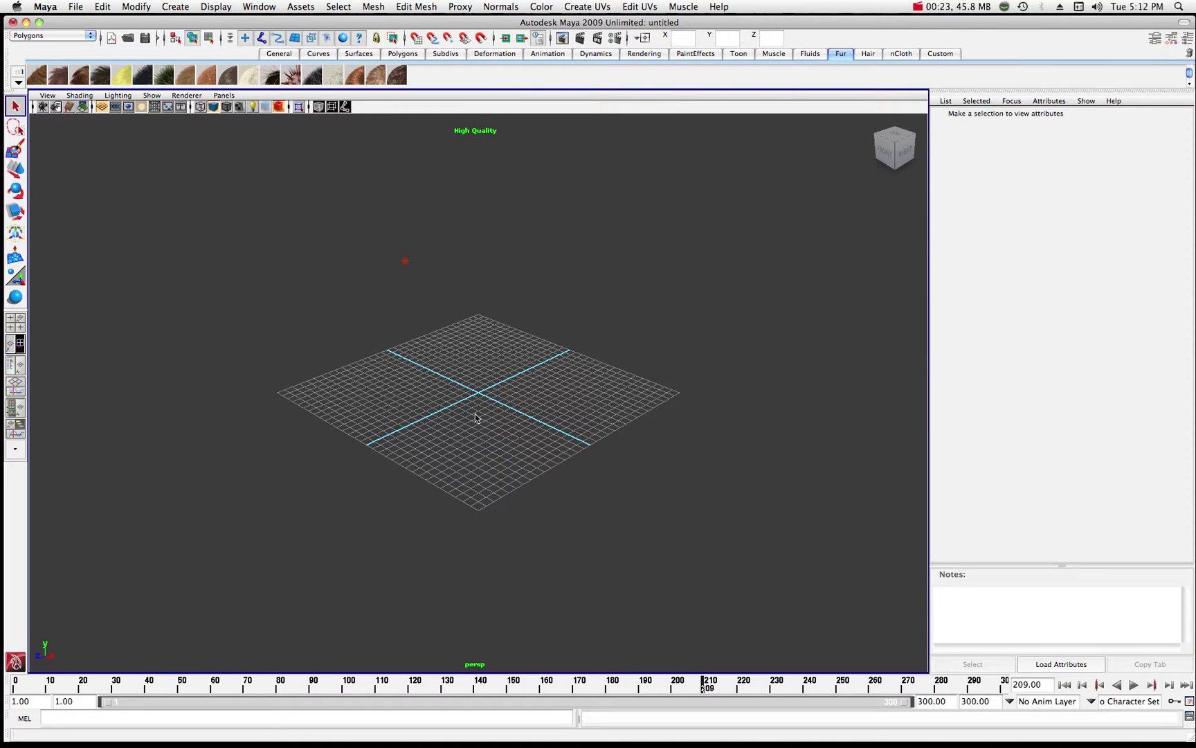
- Create a NURBS plane from Create > NURBS Primitives and drag it out on the grid
{"action": "scroll", "coordinate": [473, 459], "scroll_direction": "up", "scroll_amount": 5}
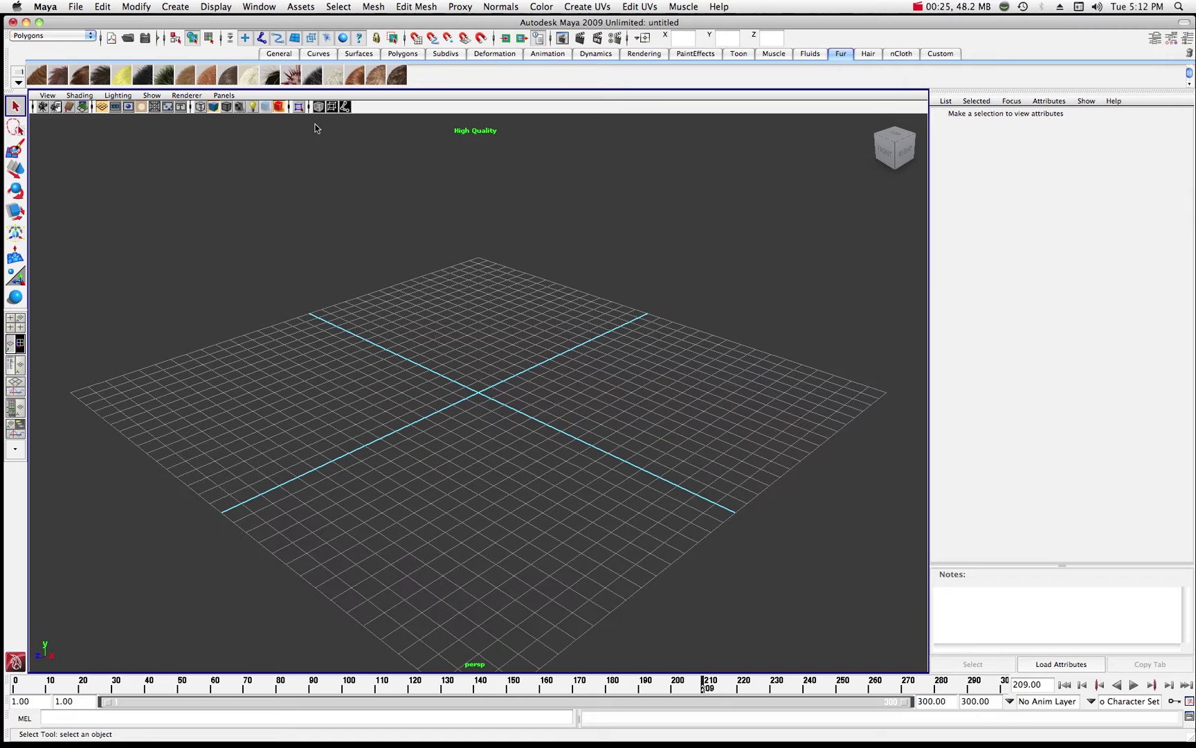
{"action": "left_click", "coordinate": [171, 8]}
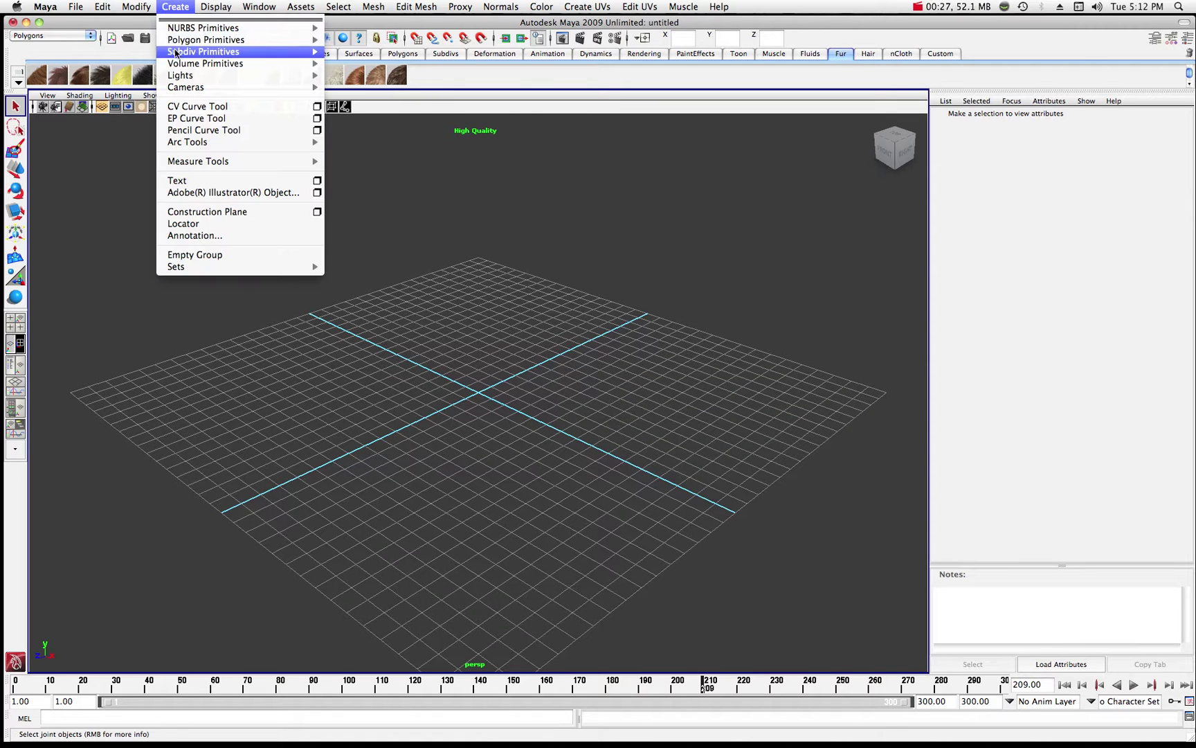
{"action": "mouse_move", "coordinate": [182, 43]}
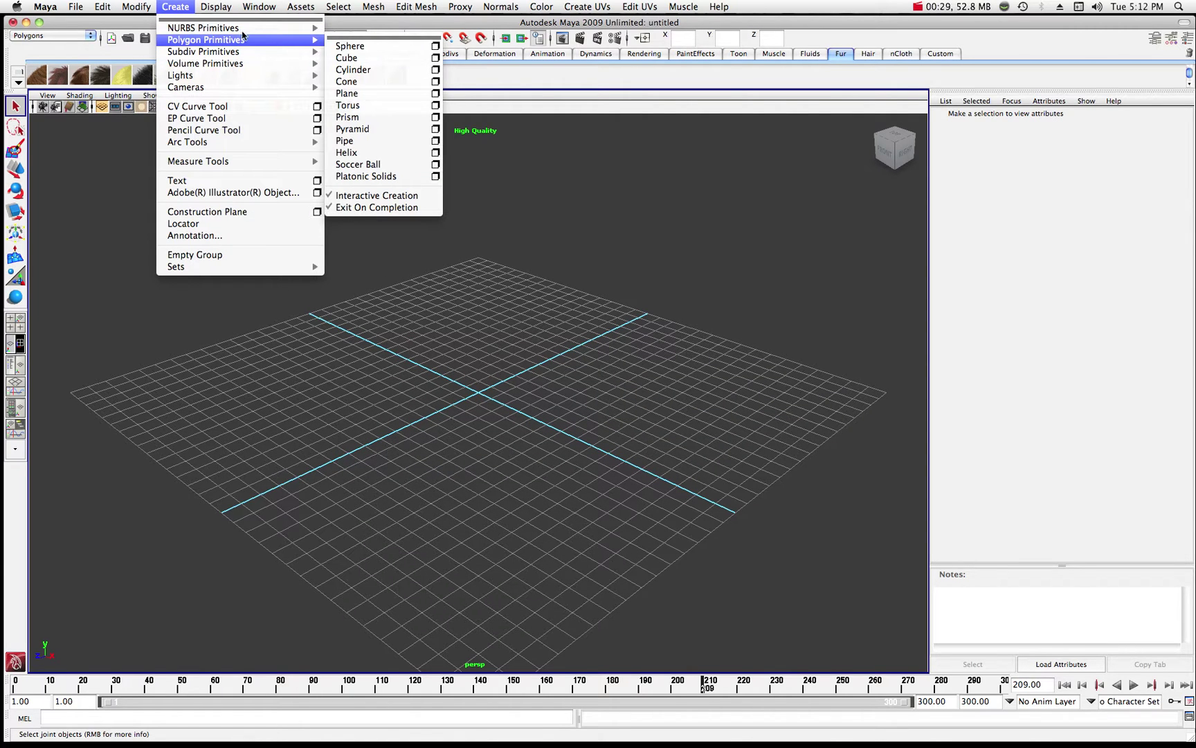
{"action": "mouse_move", "coordinate": [306, 30]}
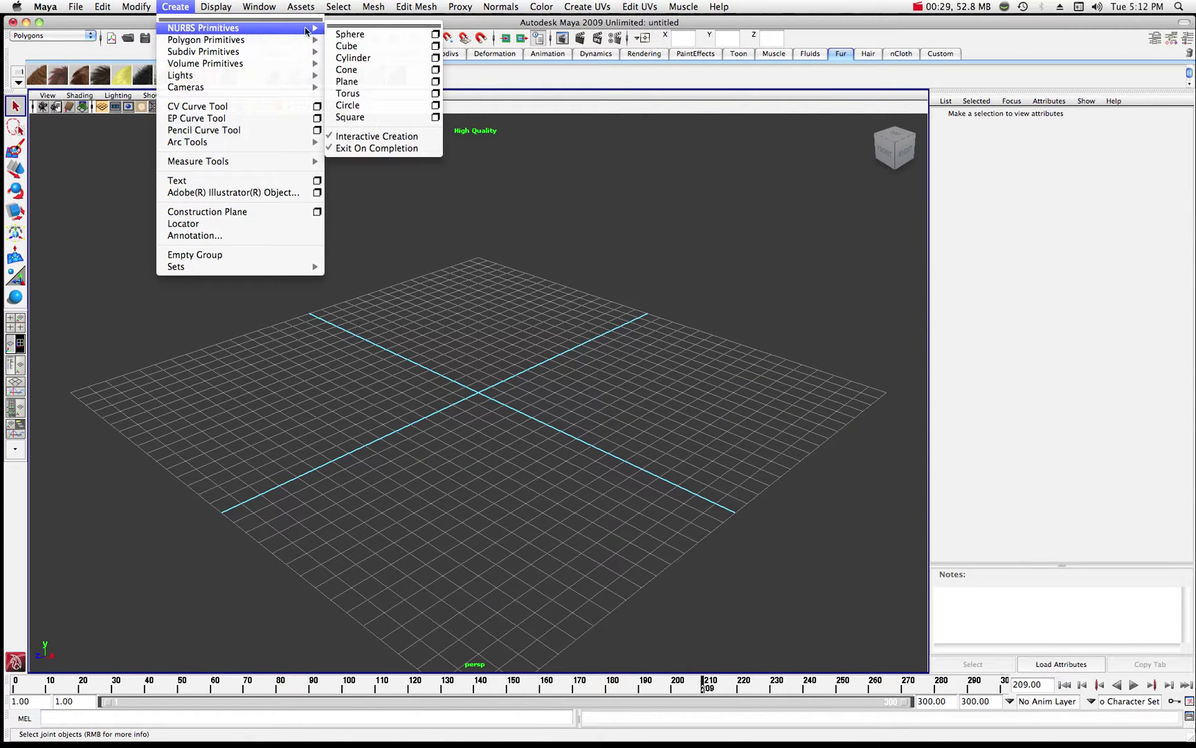
{"action": "left_click", "coordinate": [351, 82]}
{"action": "mouse_move", "coordinate": [471, 663]}
{"action": "left_mouse_down"}
{"action": "mouse_move", "coordinate": [462, 427]}
{"action": "mouse_move", "coordinate": [478, 259]}
{"action": "mouse_move", "coordinate": [476, 279]}
{"action": "left_mouse_up"}
- Scale the plane up uniformly until it extends past the grid, then deselect it
{"action": "left_click", "coordinate": [15, 211]}
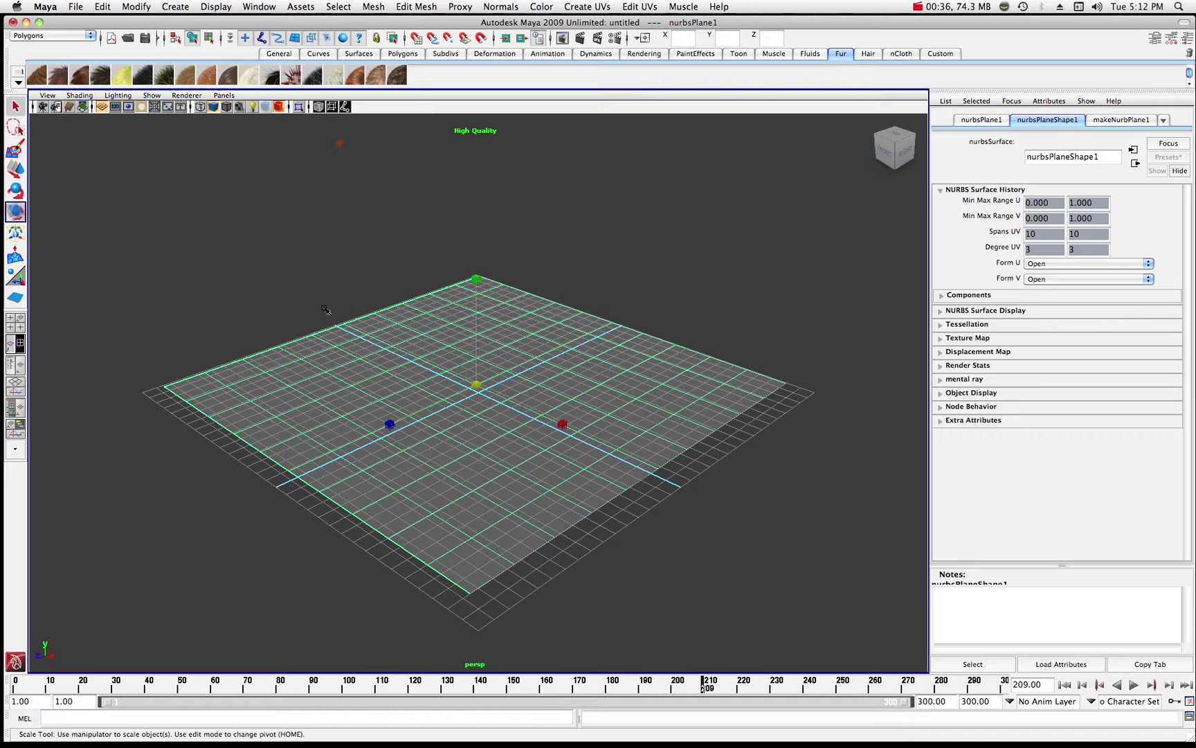
{"action": "left_click_drag", "start_coordinate": [476, 385], "coordinate": [586, 480]}
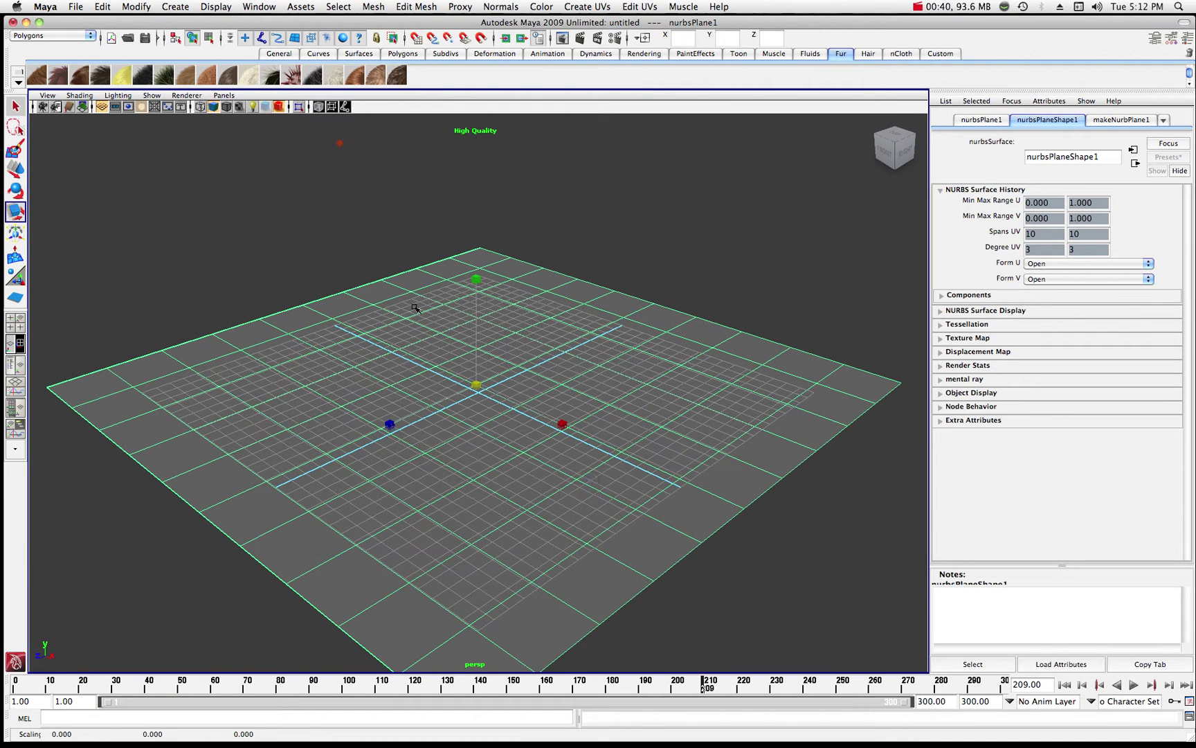
{"action": "left_click", "coordinate": [389, 260]}
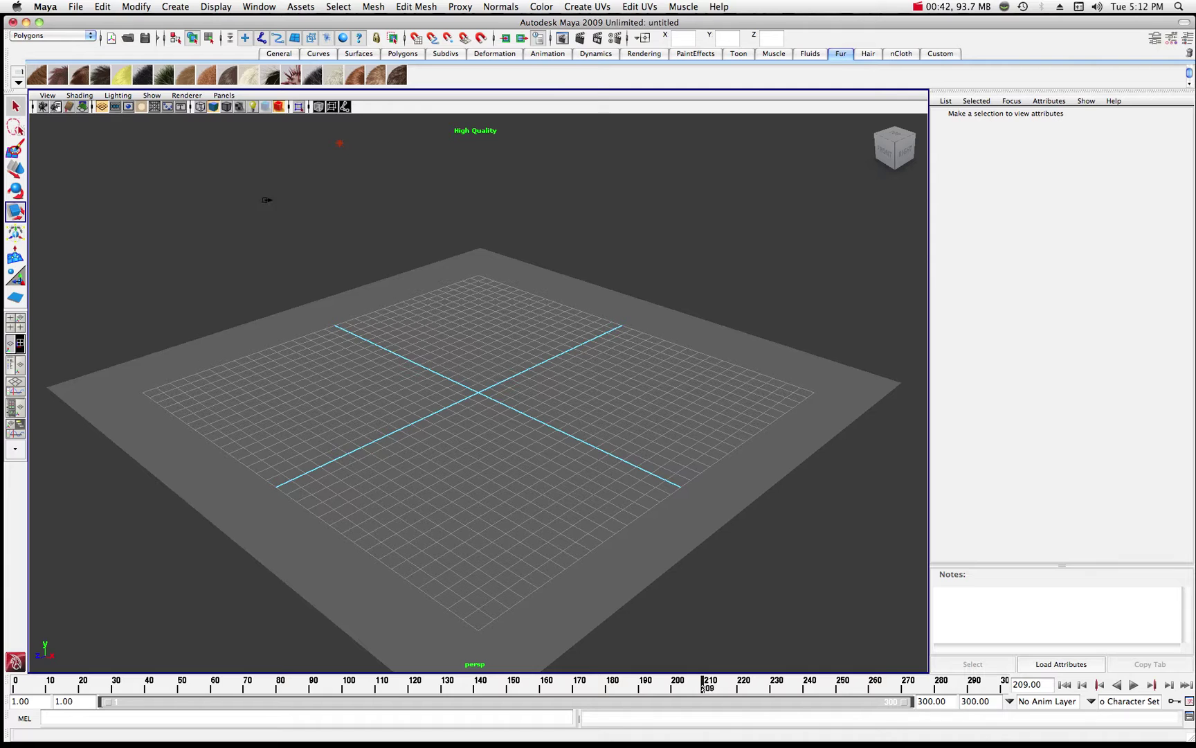
- Create a NURBS sphere at the grid centre and move it up along Y onto the plane
{"action": "left_click", "coordinate": [176, 6]}
{"action": "mouse_move", "coordinate": [207, 28]}
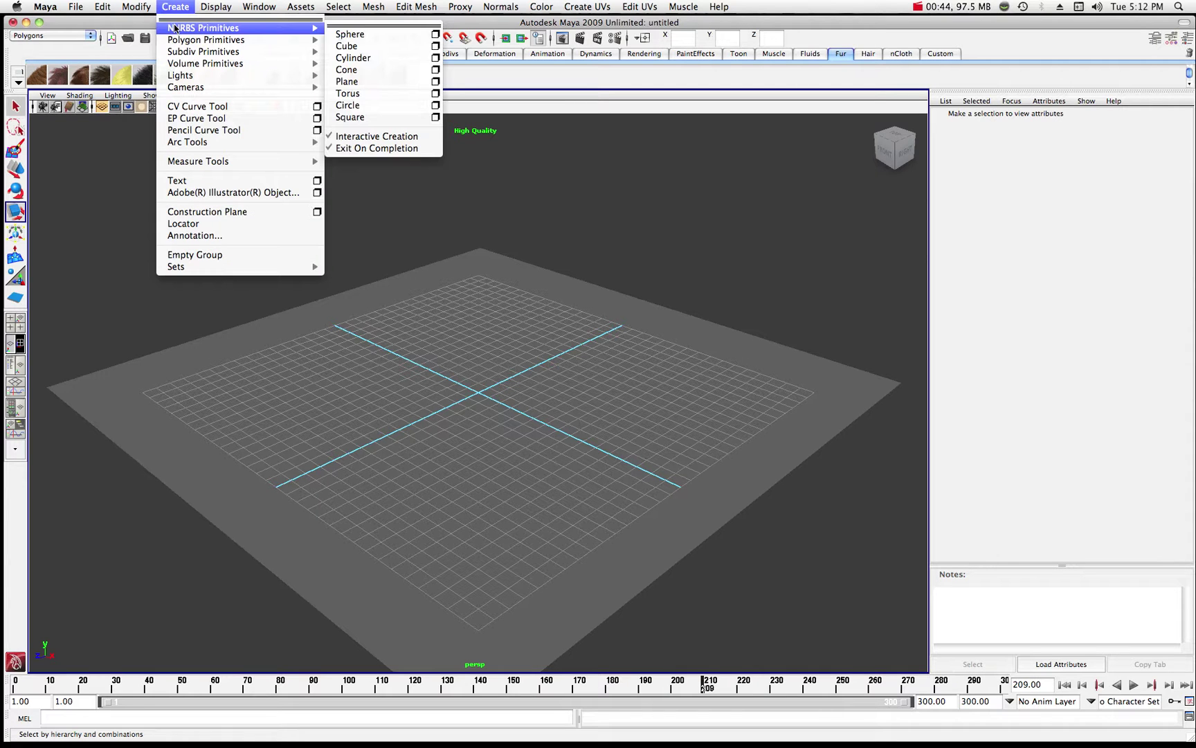
{"action": "left_click", "coordinate": [363, 35]}
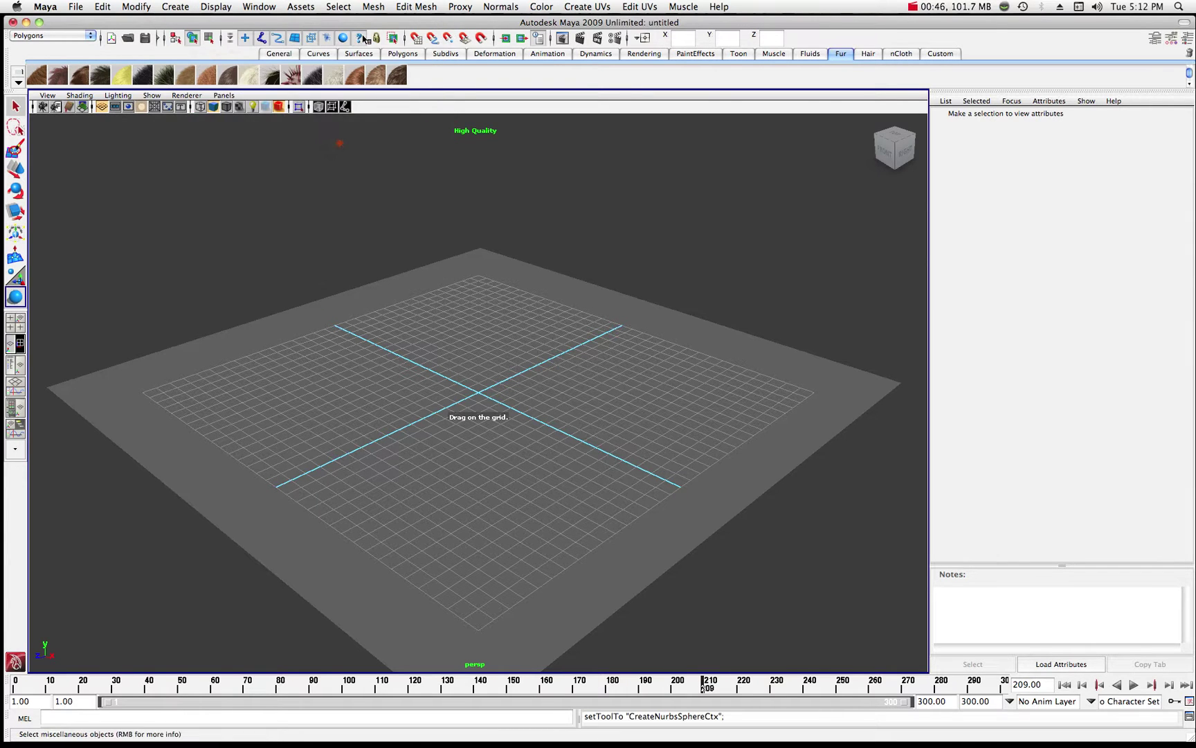
{"action": "left_click_drag", "start_coordinate": [486, 426], "coordinate": [483, 405]}
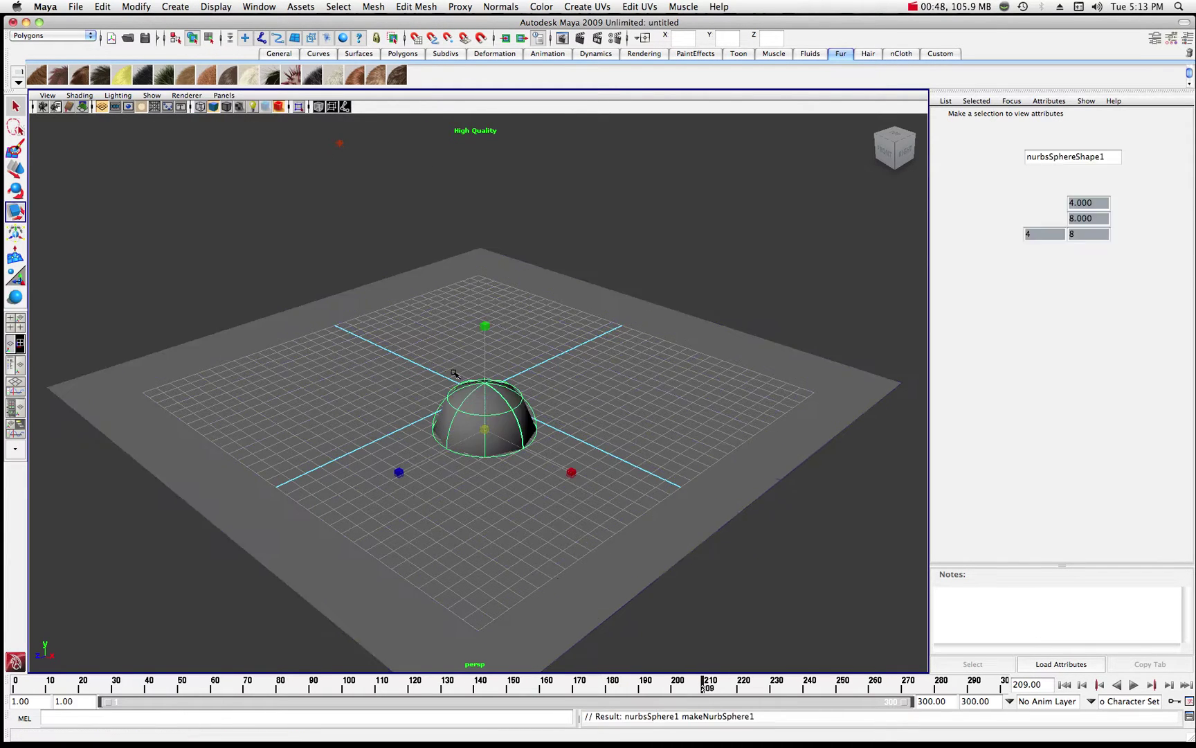
{"action": "left_click", "coordinate": [14, 167]}
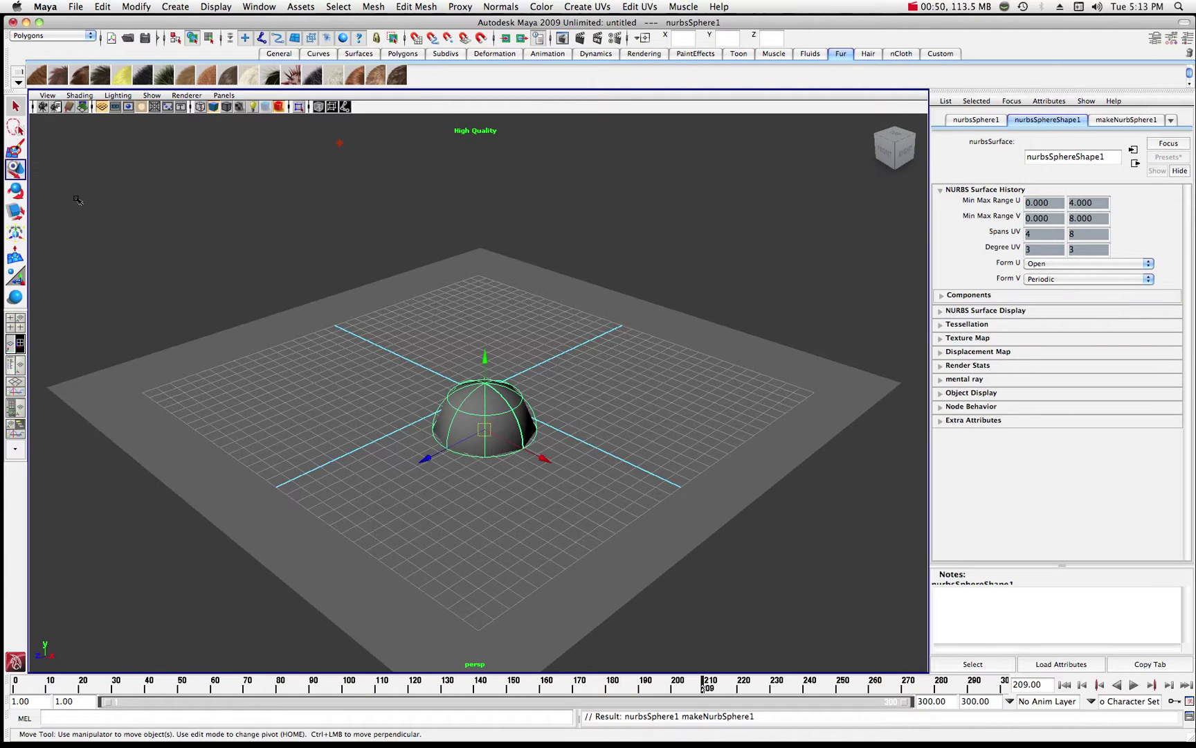
{"action": "left_click_drag", "start_coordinate": [488, 360], "coordinate": [481, 257]}
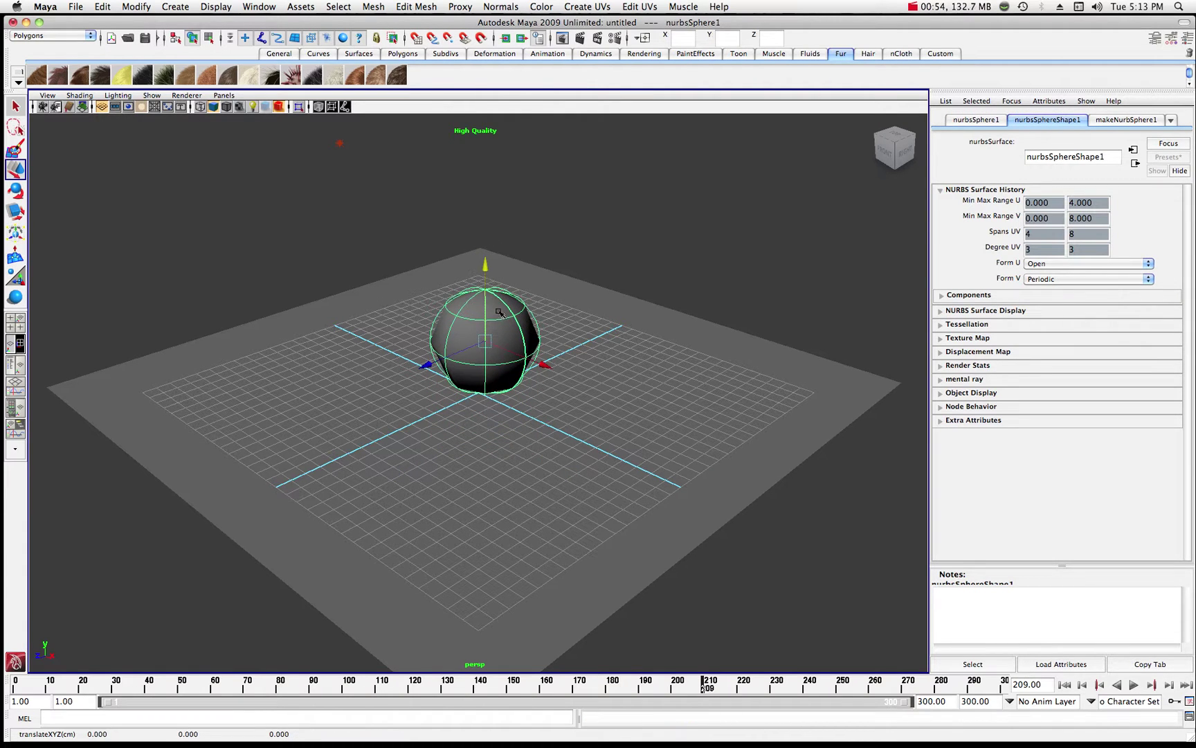
{"action": "left_click", "coordinate": [92, 36]}
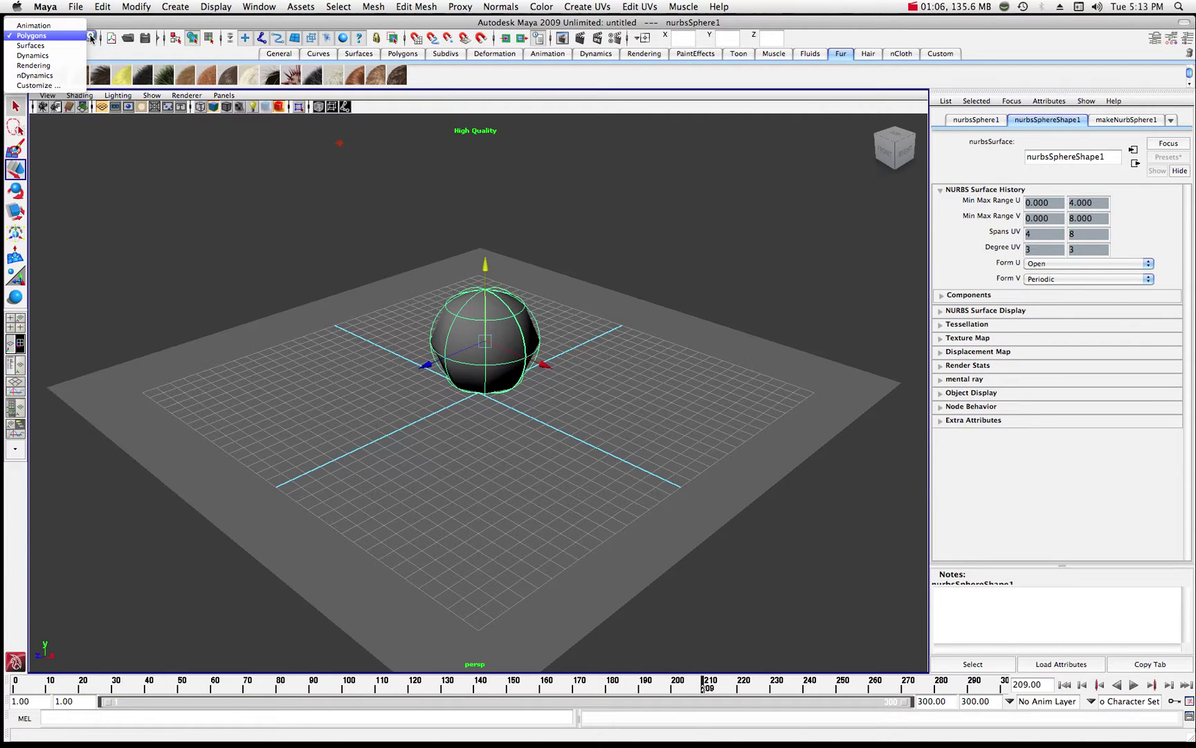
- Switch to the Rendering menu set, browse the Fur and Texturing menus, and select the NURBS plane
{"action": "left_click", "coordinate": [58, 67]}
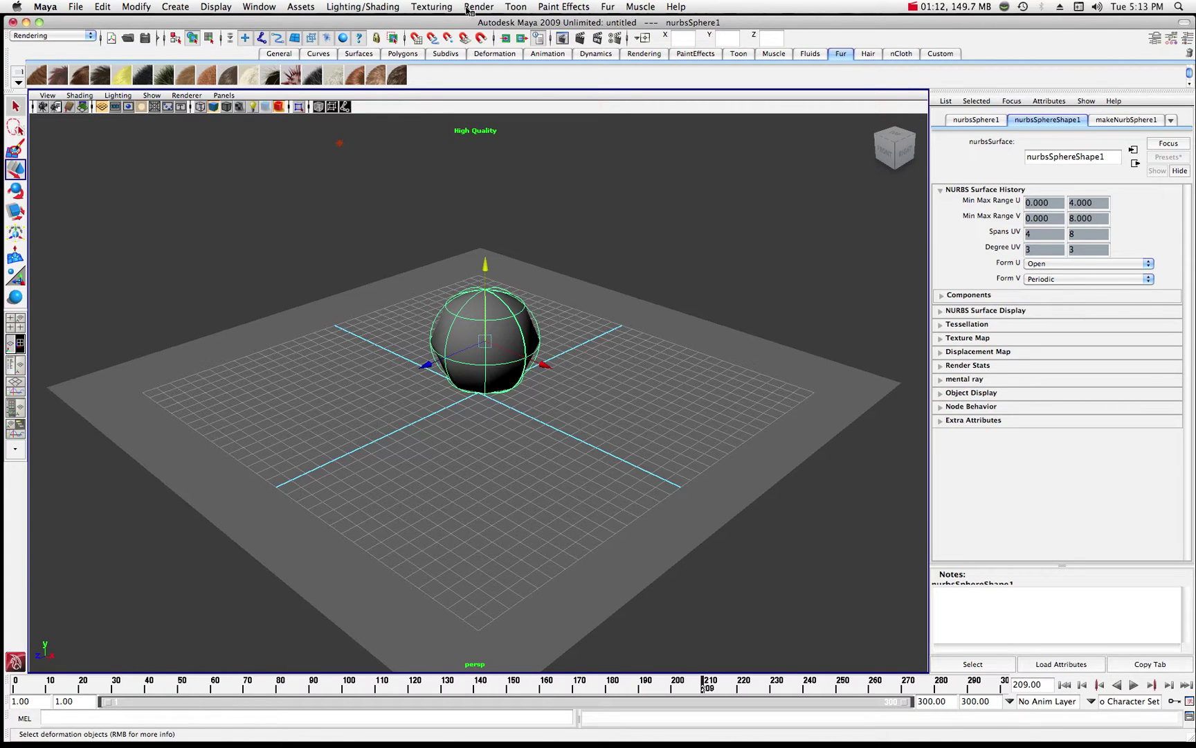
{"action": "left_click", "coordinate": [609, 8]}
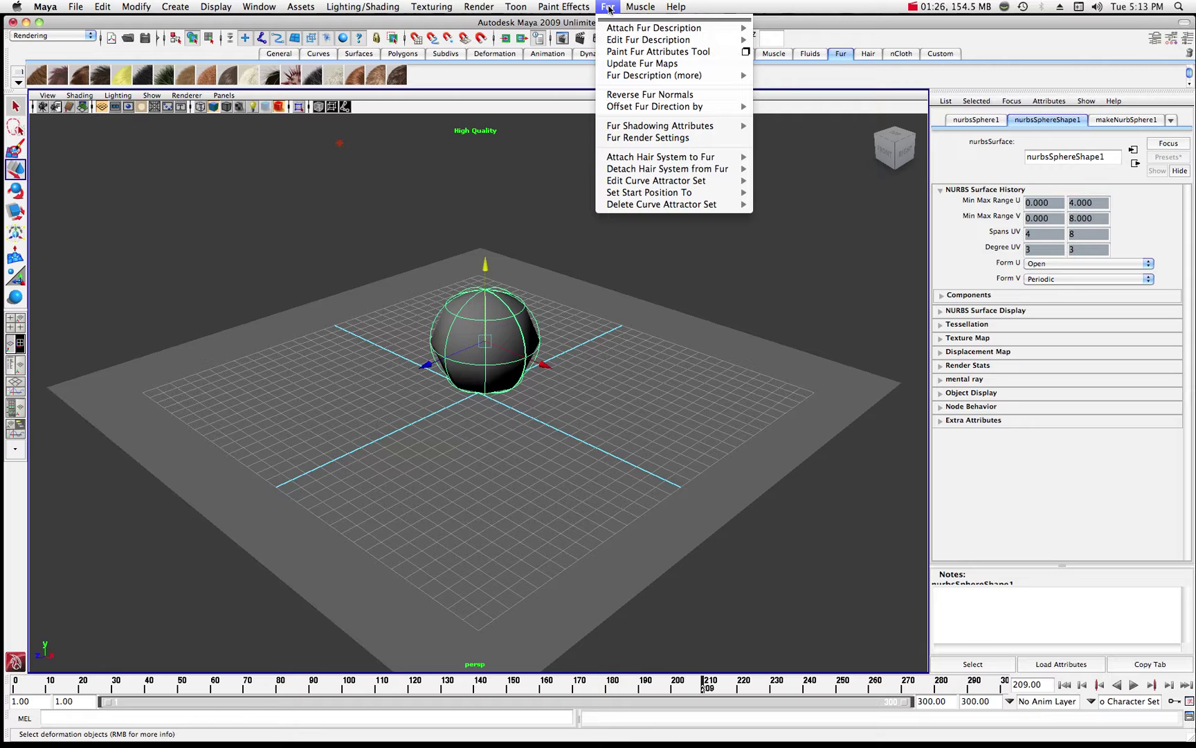
{"action": "mouse_move", "coordinate": [431, 6]}
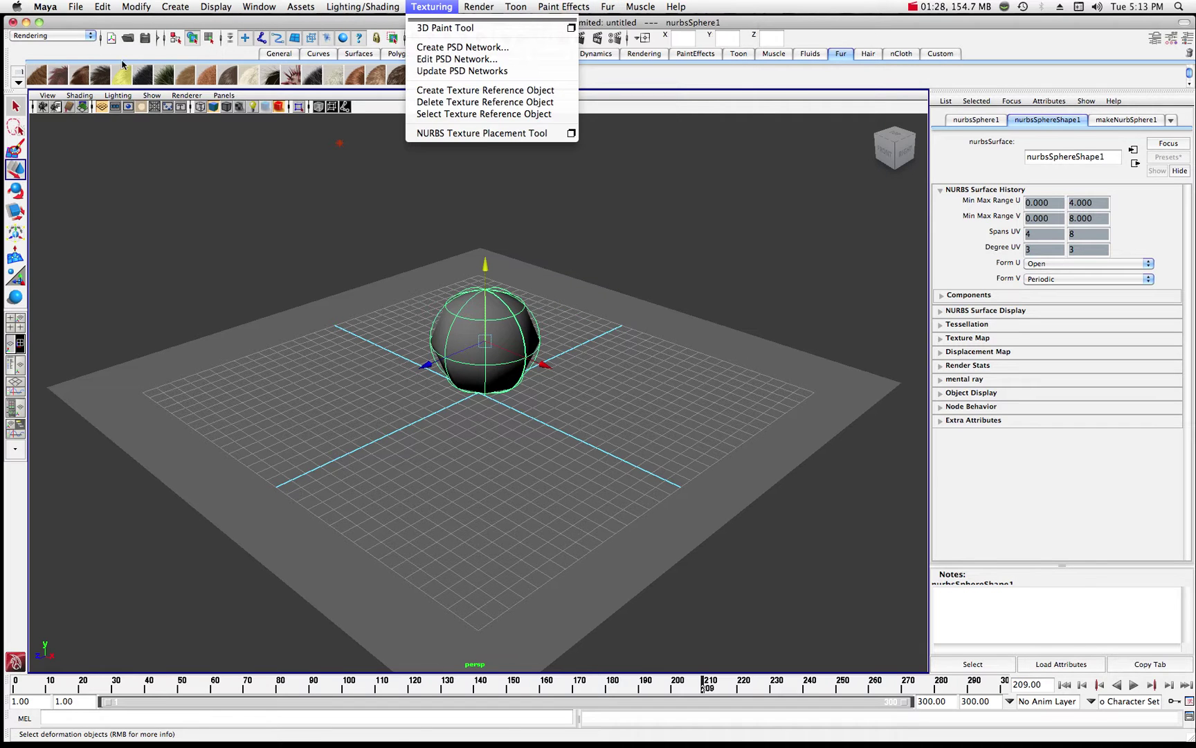
{"action": "left_click", "coordinate": [125, 54]}
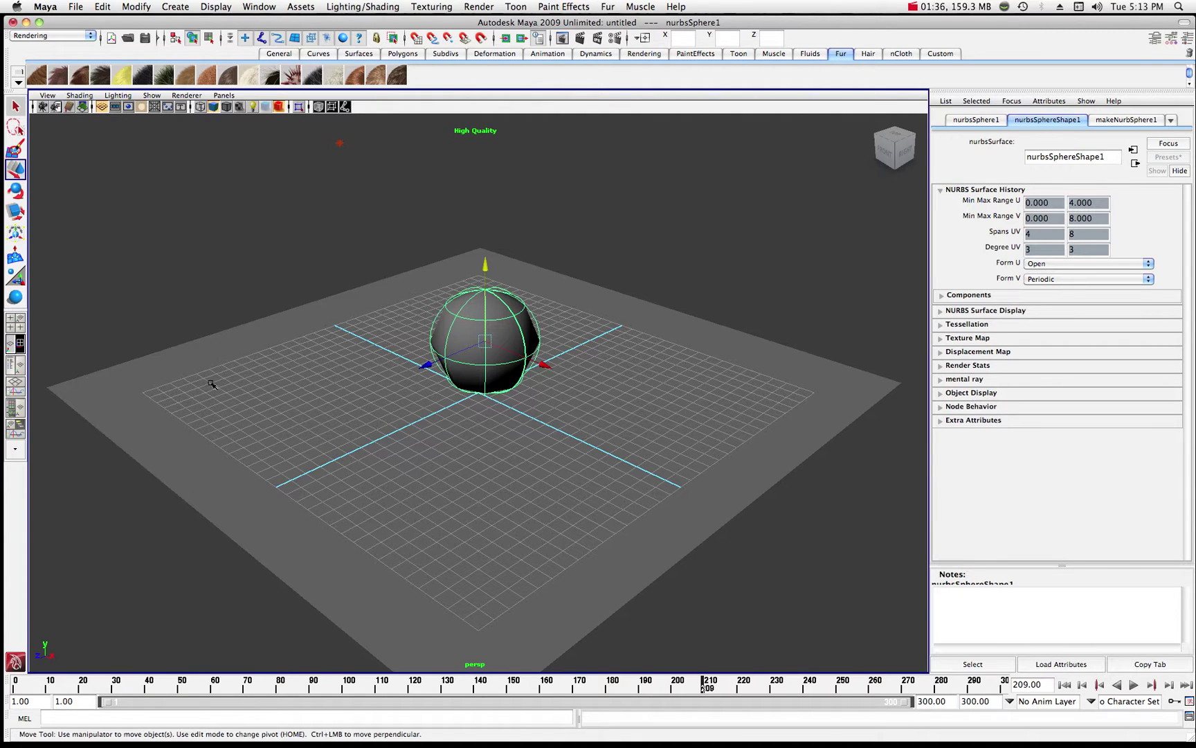
{"action": "left_click", "coordinate": [238, 381]}
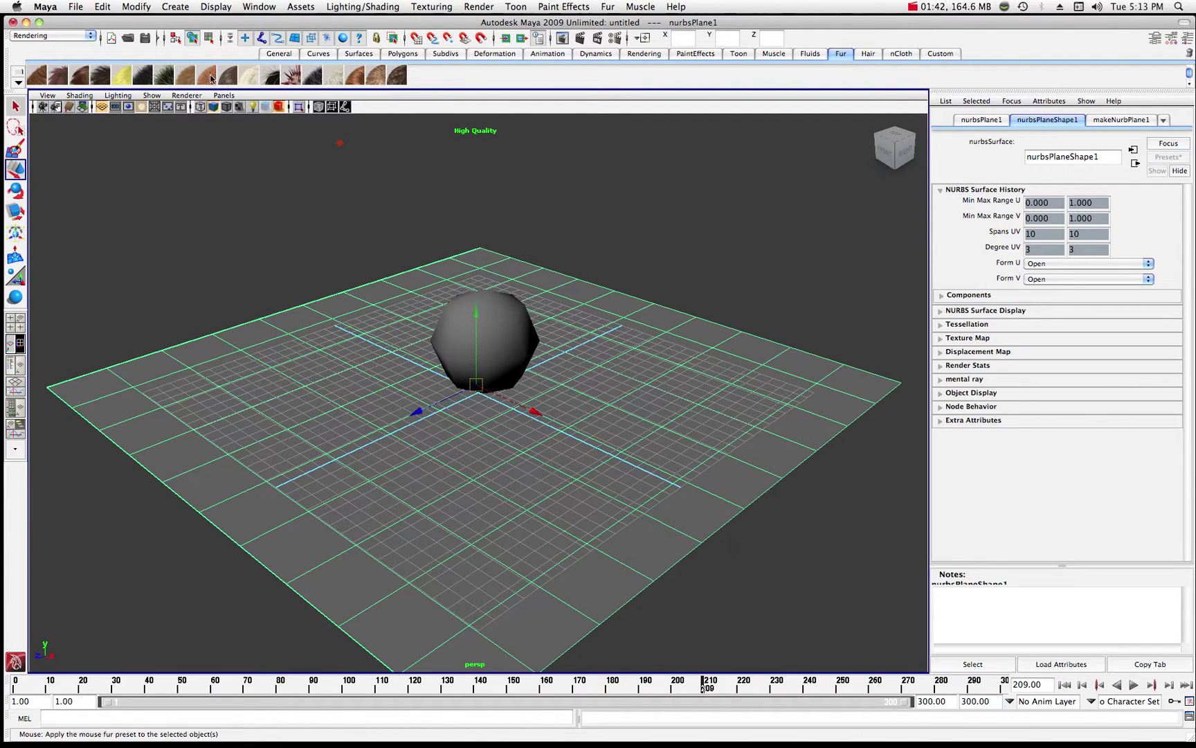
- Apply the Grass fur preset to the selected NURBS plane and restore the Render View window
{"action": "left_click", "coordinate": [164, 76]}
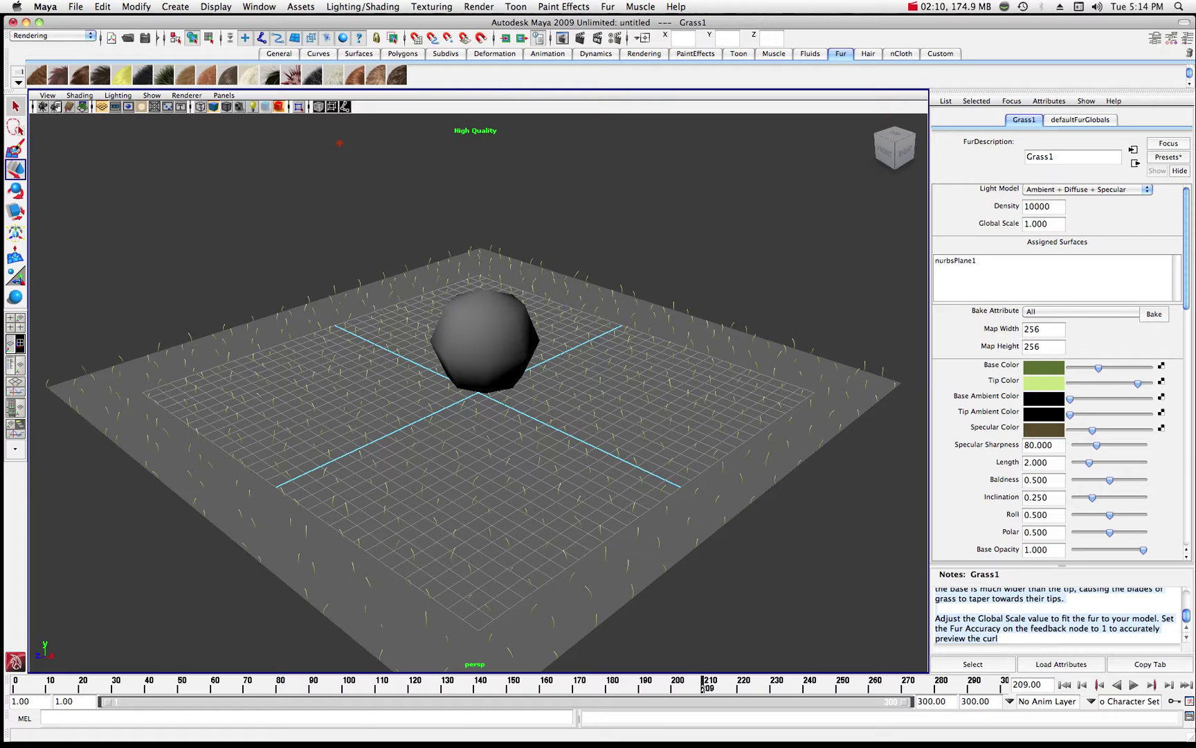
{"action": "mouse_move", "coordinate": [1108, 714]}
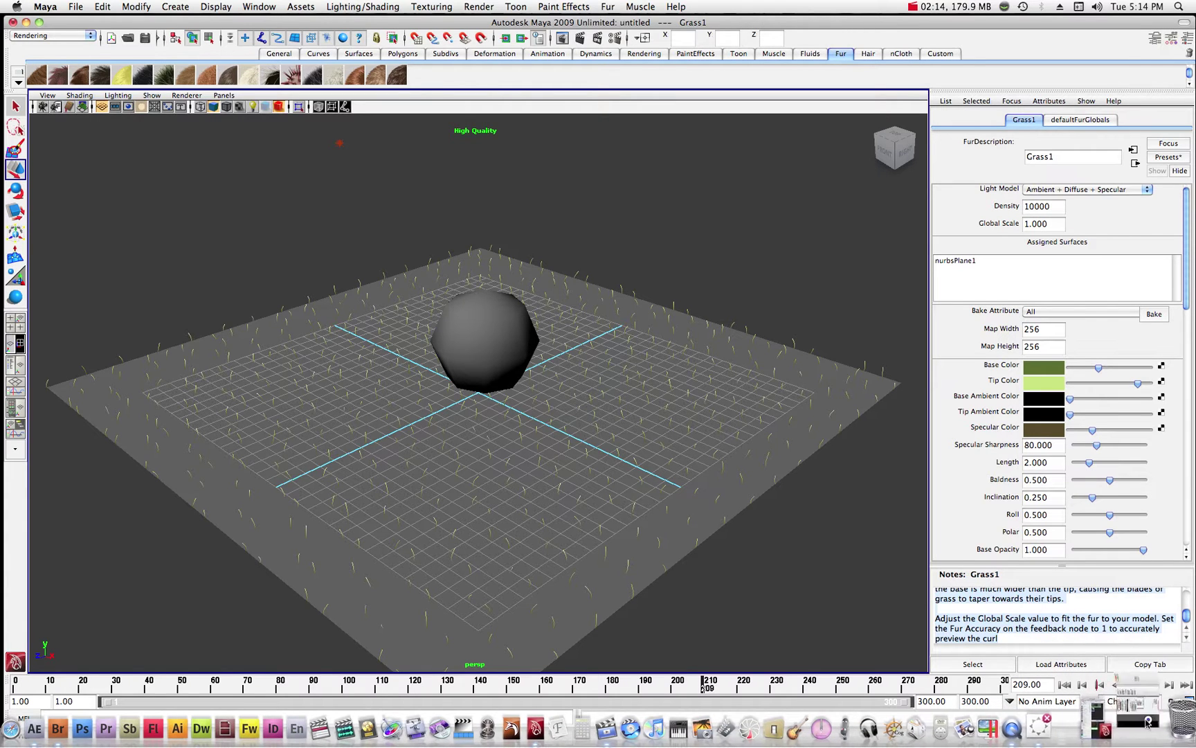
{"action": "left_click", "coordinate": [1170, 720]}
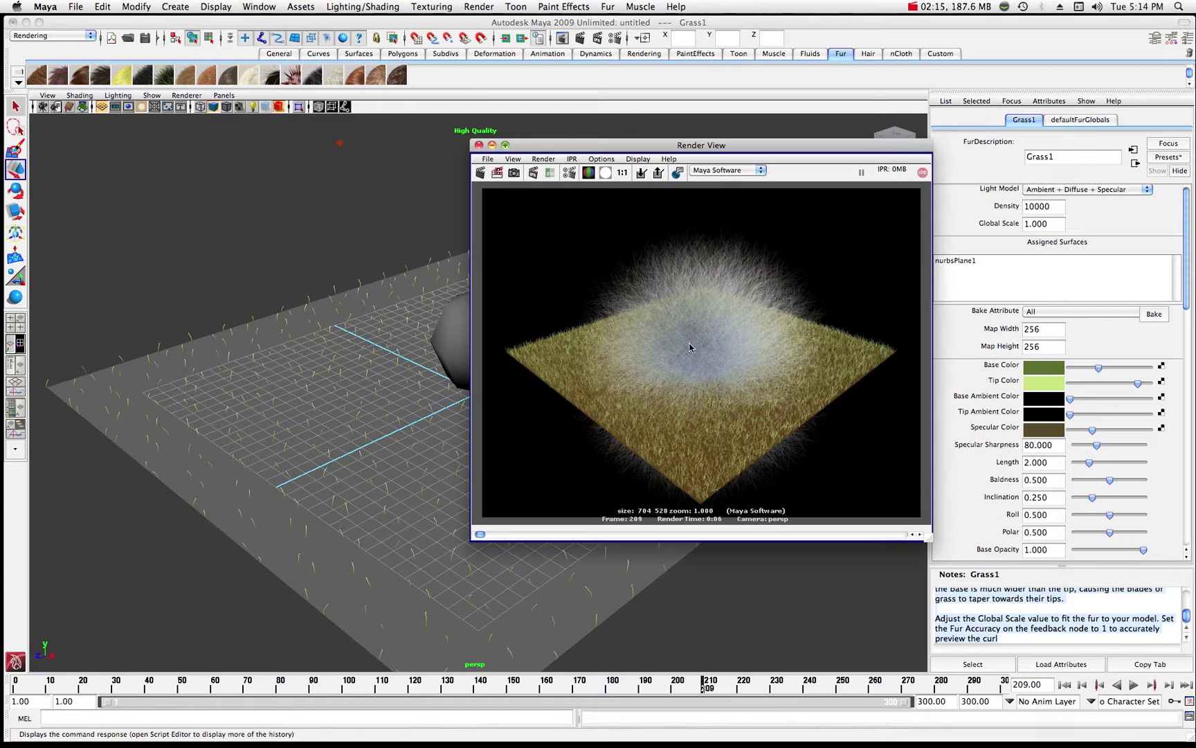
- Render the current frame to preview the grass fur on the plane
{"action": "left_click", "coordinate": [481, 173]}
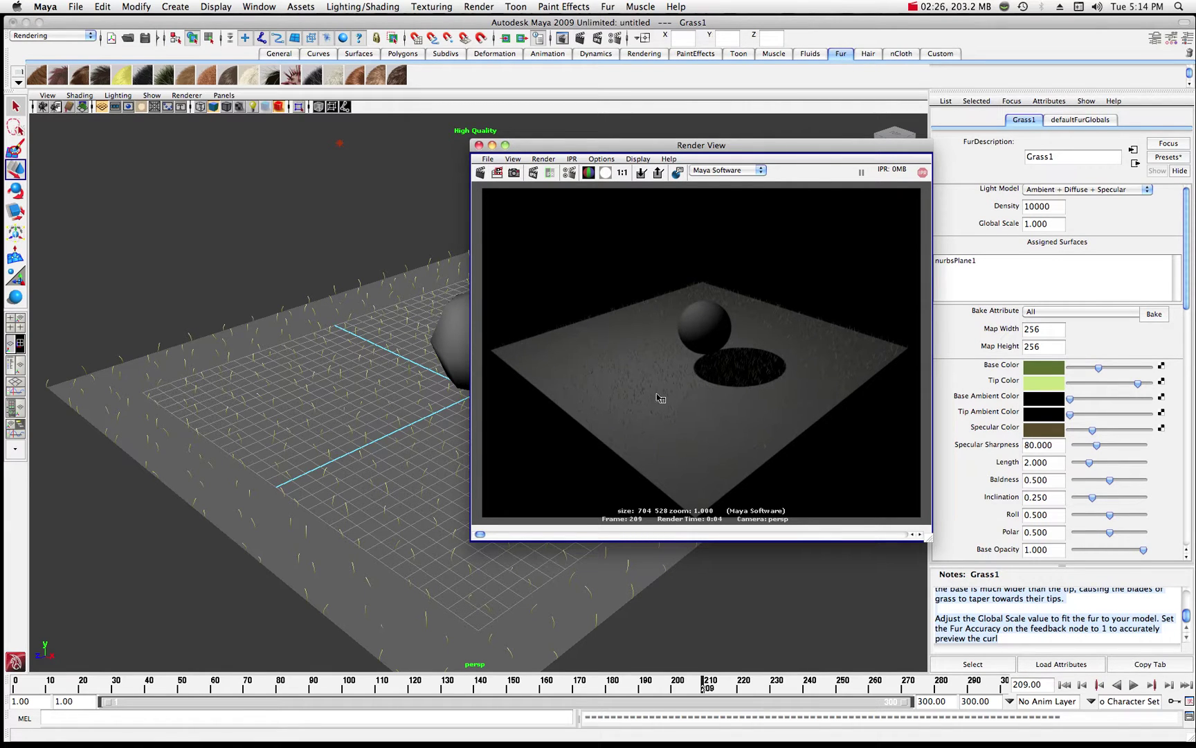
{"action": "scroll", "coordinate": [659, 397], "scroll_direction": "up", "scroll_amount": 1}
{"action": "scroll", "coordinate": [659, 397], "scroll_direction": "up", "scroll_amount": 1}
{"action": "scroll", "coordinate": [305, 391], "scroll_direction": "up", "scroll_amount": 3}
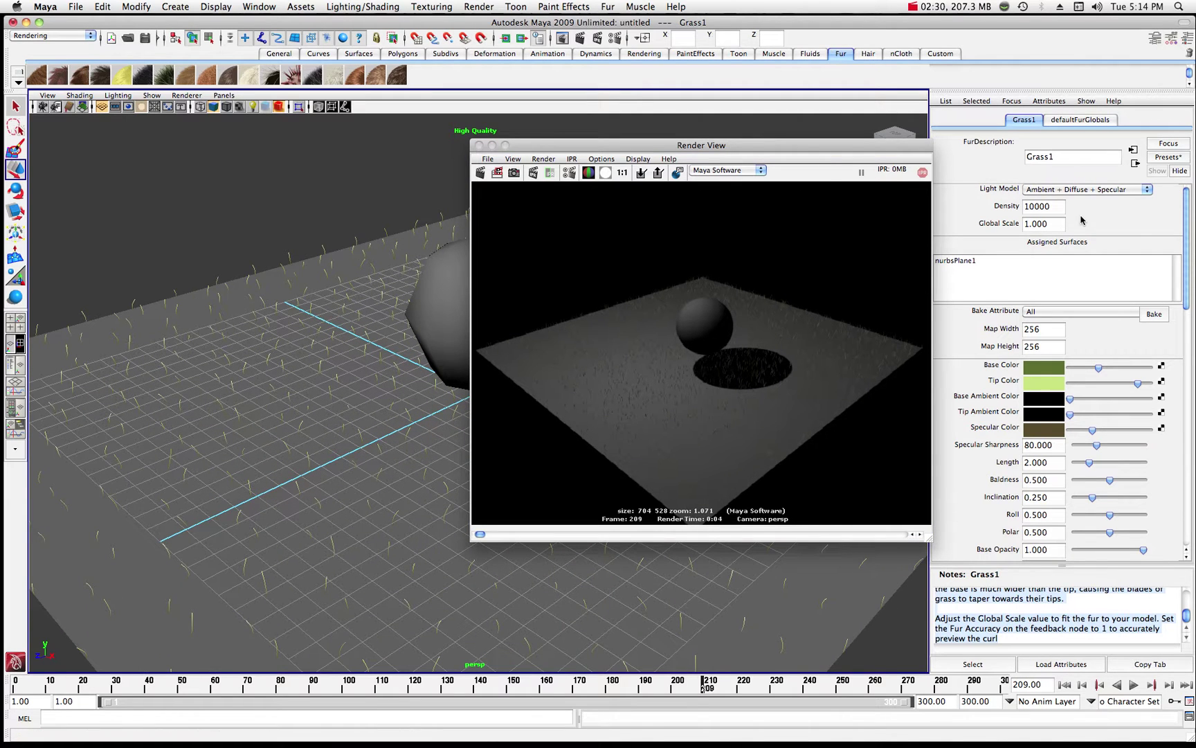
- Set the grass fur Density to 40000, re-render, then minimize Render View
{"action": "left_click", "coordinate": [1053, 207]}
{"action": "type", "text": "40000"}
{"action": "key", "text": "Return"}
{"action": "left_click", "coordinate": [481, 173]}
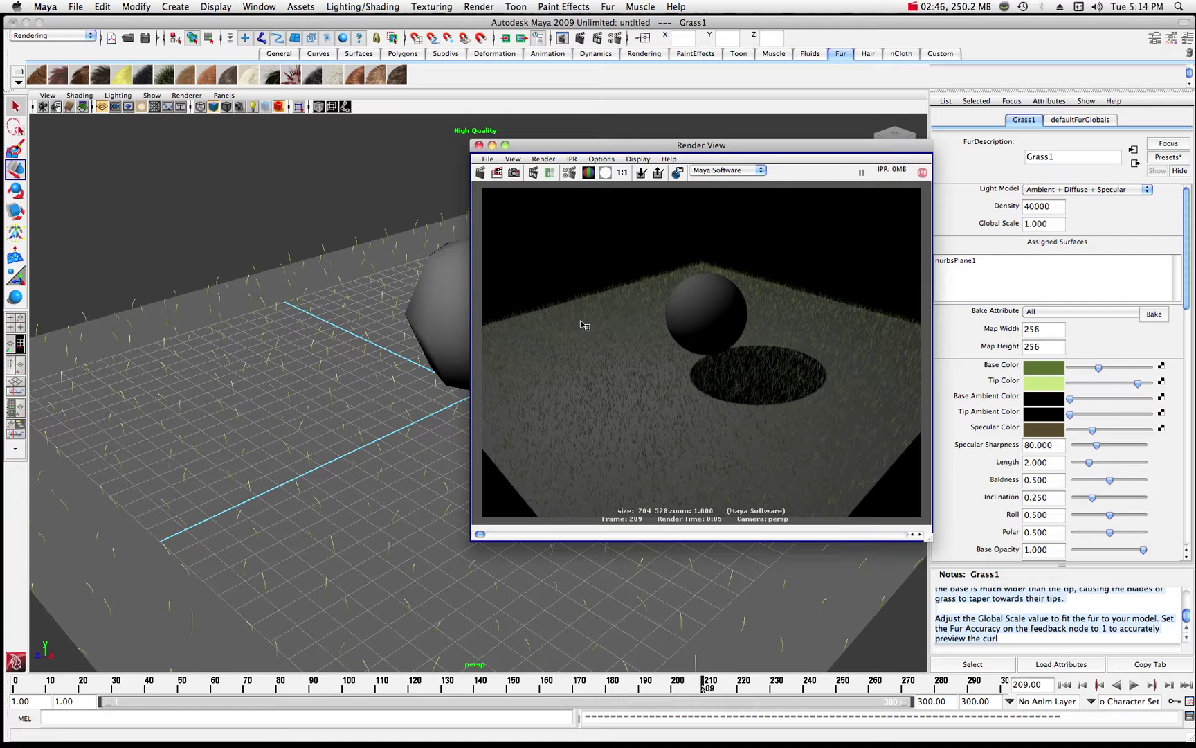
{"action": "left_click_drag", "start_coordinate": [529, 148], "coordinate": [532, 148]}
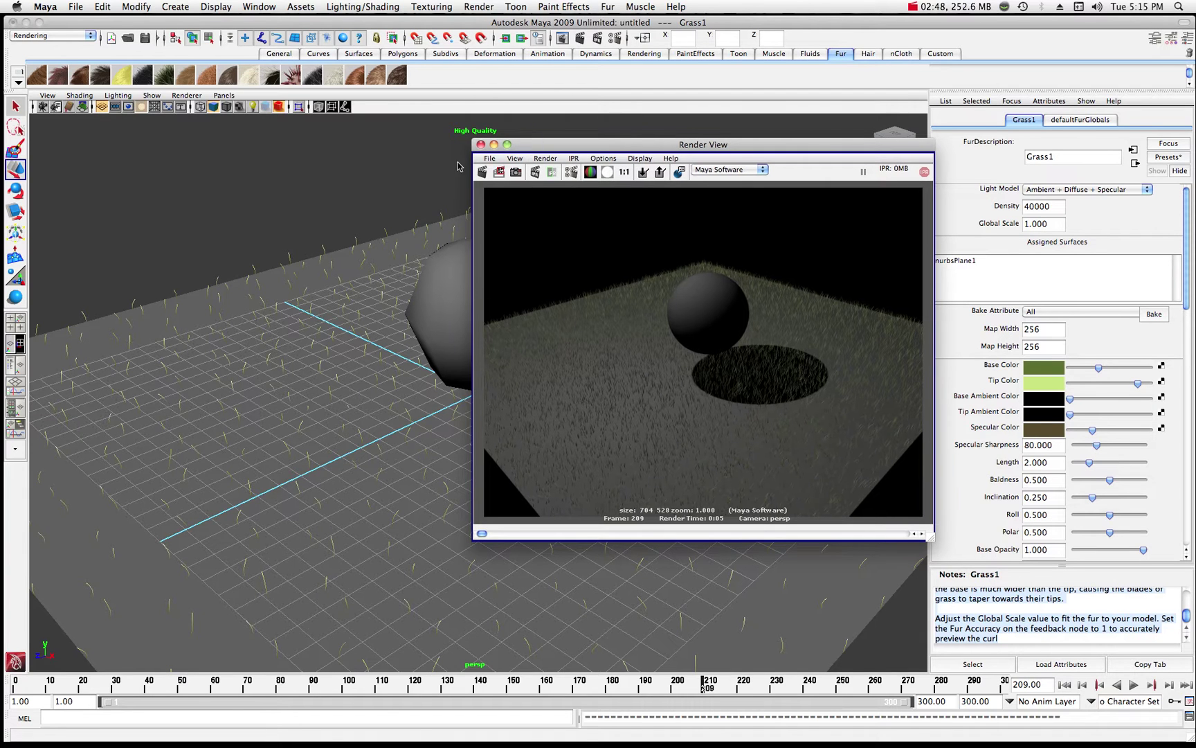
{"action": "left_click_drag", "start_coordinate": [335, 167], "coordinate": [340, 168], "text": "alt"}
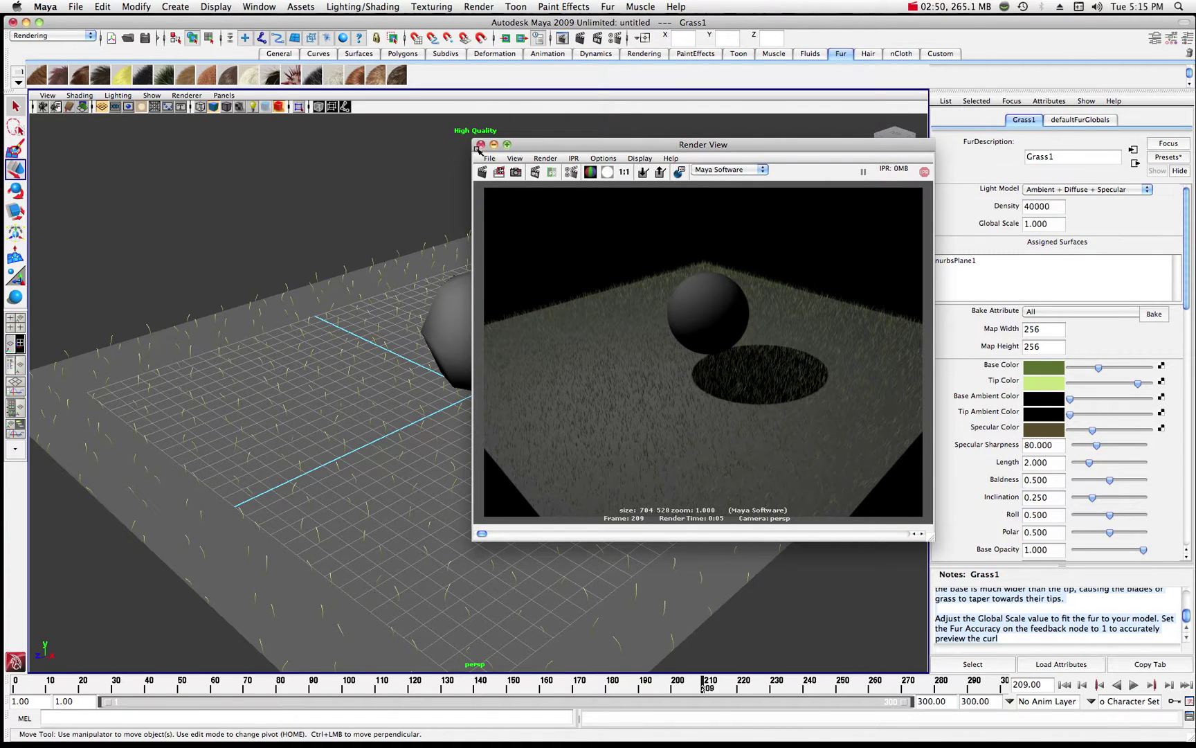
{"action": "left_click", "coordinate": [494, 145]}
- Frame all, select pointLight1, raise its intensity to 5.138, and re-render
{"action": "key", "text": "a"}
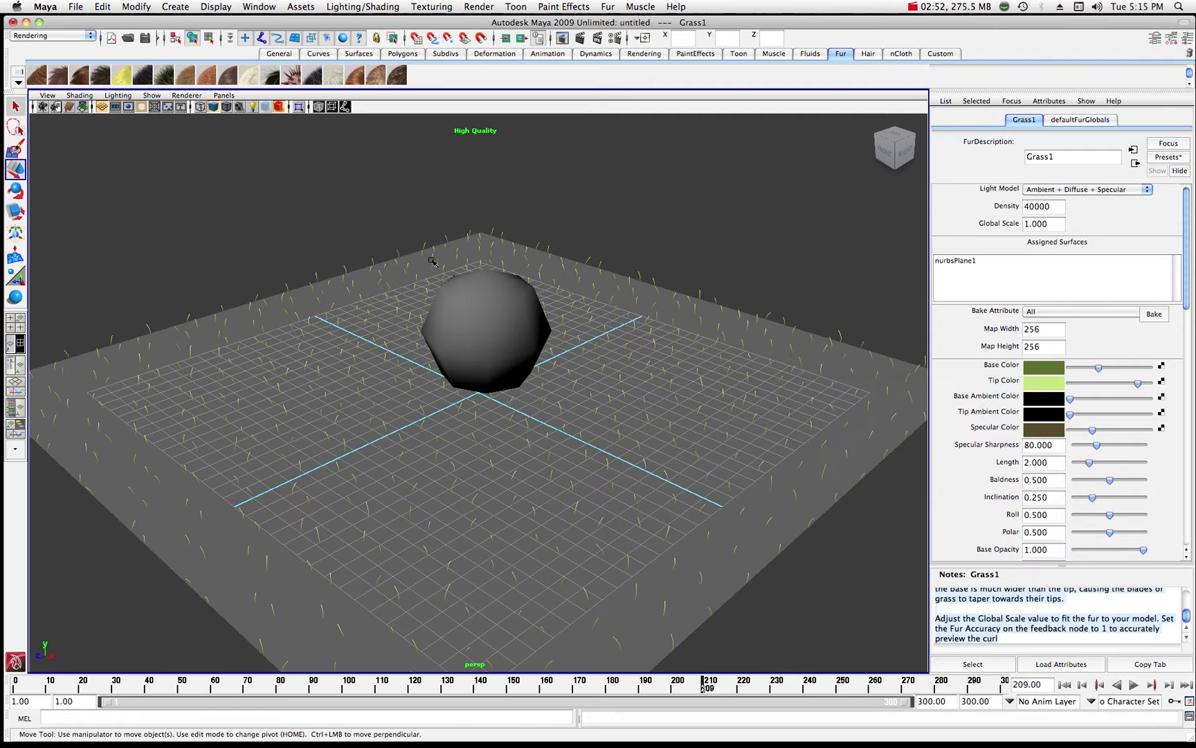
{"action": "scroll", "coordinate": [364, 189], "scroll_direction": "down", "scroll_amount": 1}
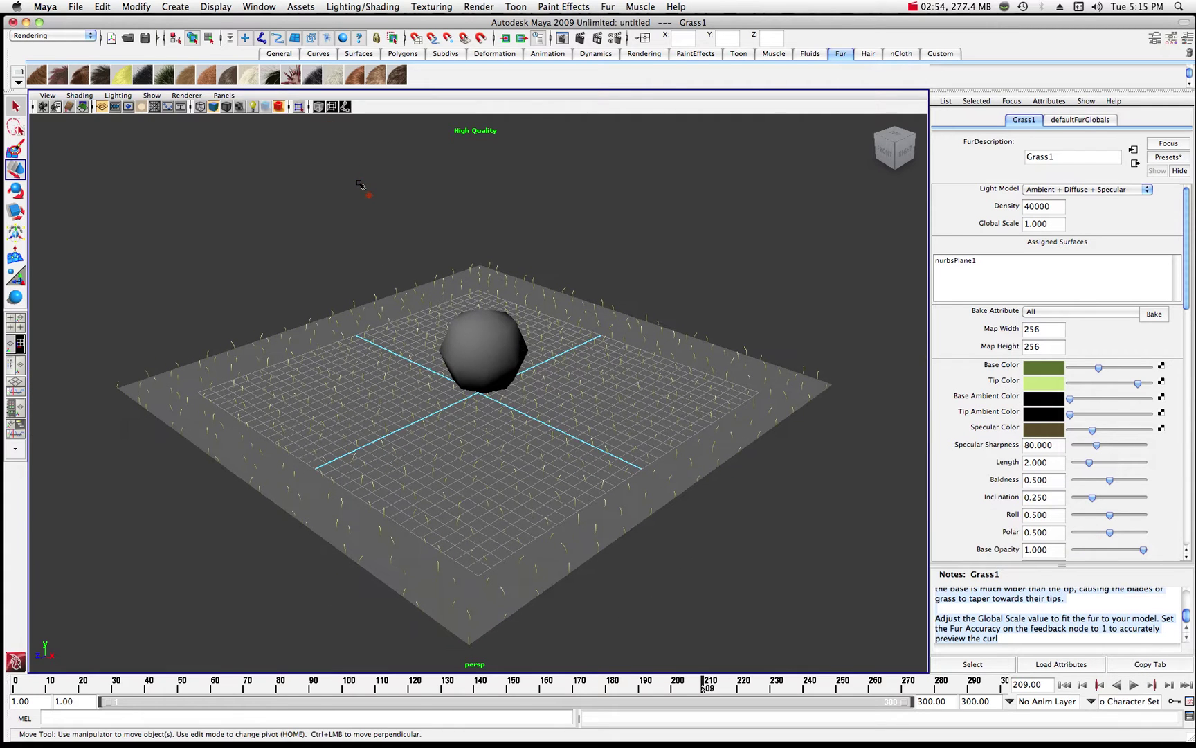
{"action": "left_click", "coordinate": [370, 196]}
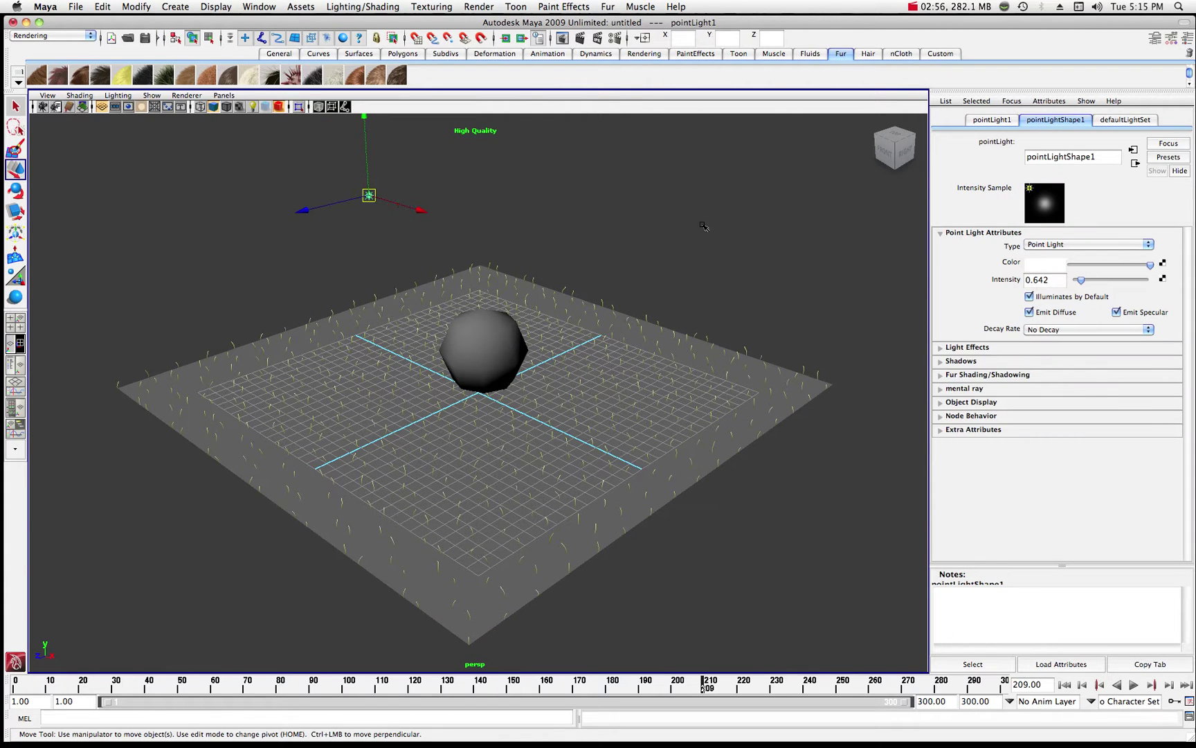
{"action": "left_click_drag", "start_coordinate": [1078, 283], "coordinate": [1113, 283]}
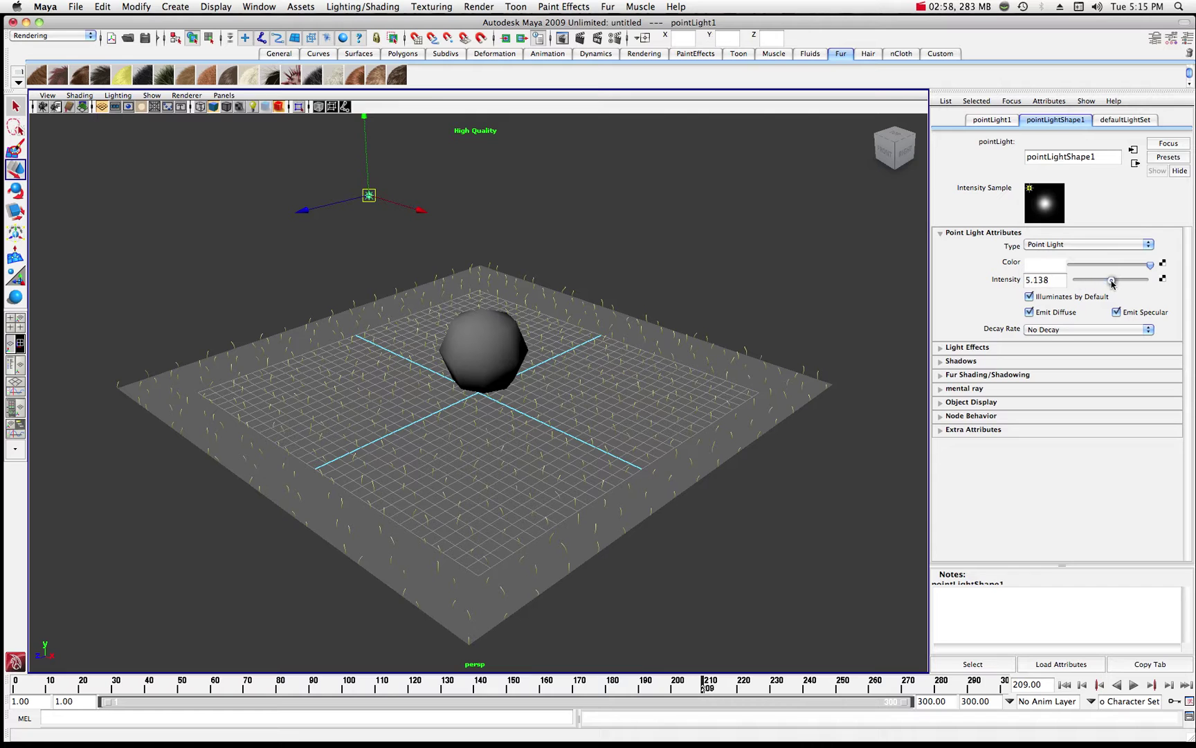
{"action": "scroll", "coordinate": [692, 262], "scroll_direction": "up", "scroll_amount": 5}
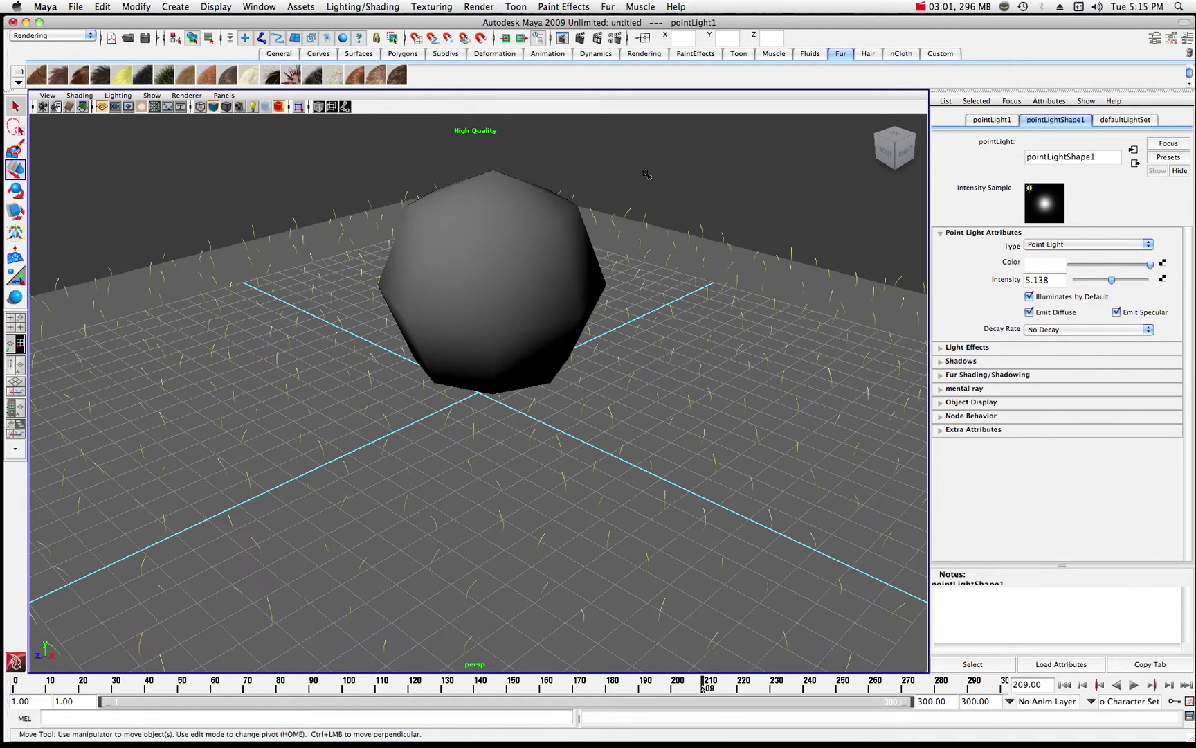
{"action": "left_click", "coordinate": [580, 38]}
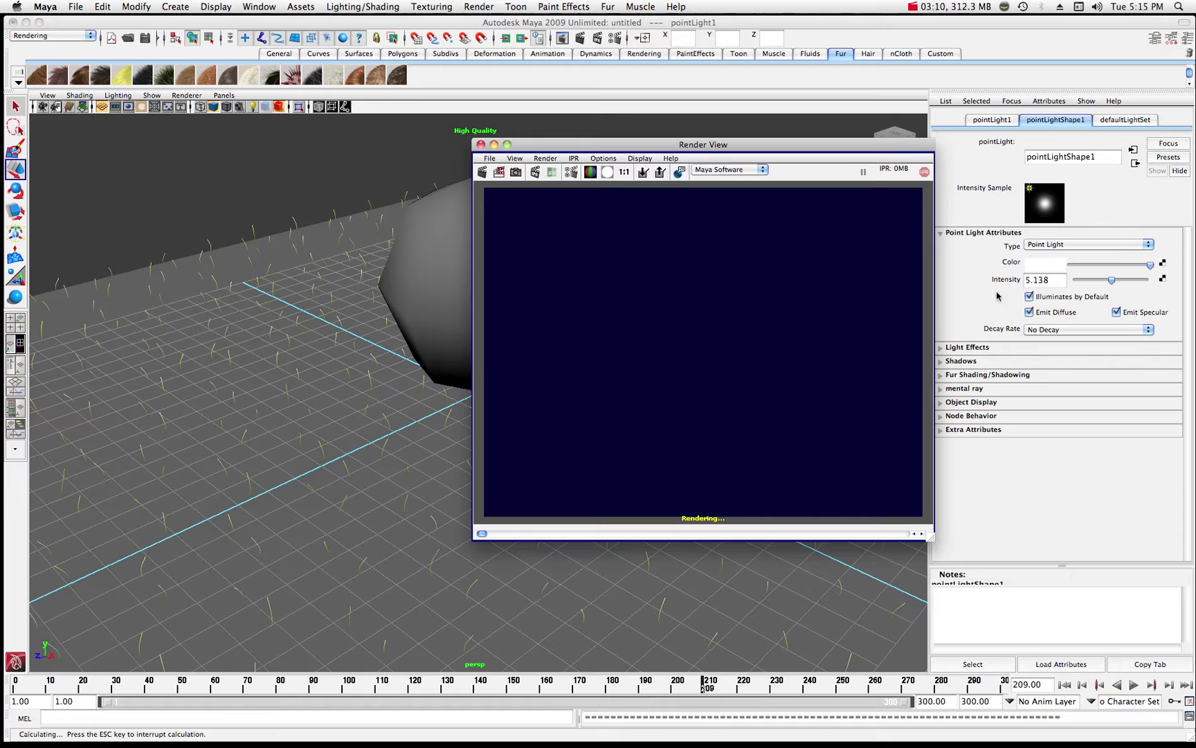
- Lower the point light intensity to 2.844, disable Use Depth Map Shadows, and re-render
{"action": "left_click", "coordinate": [1112, 281]}
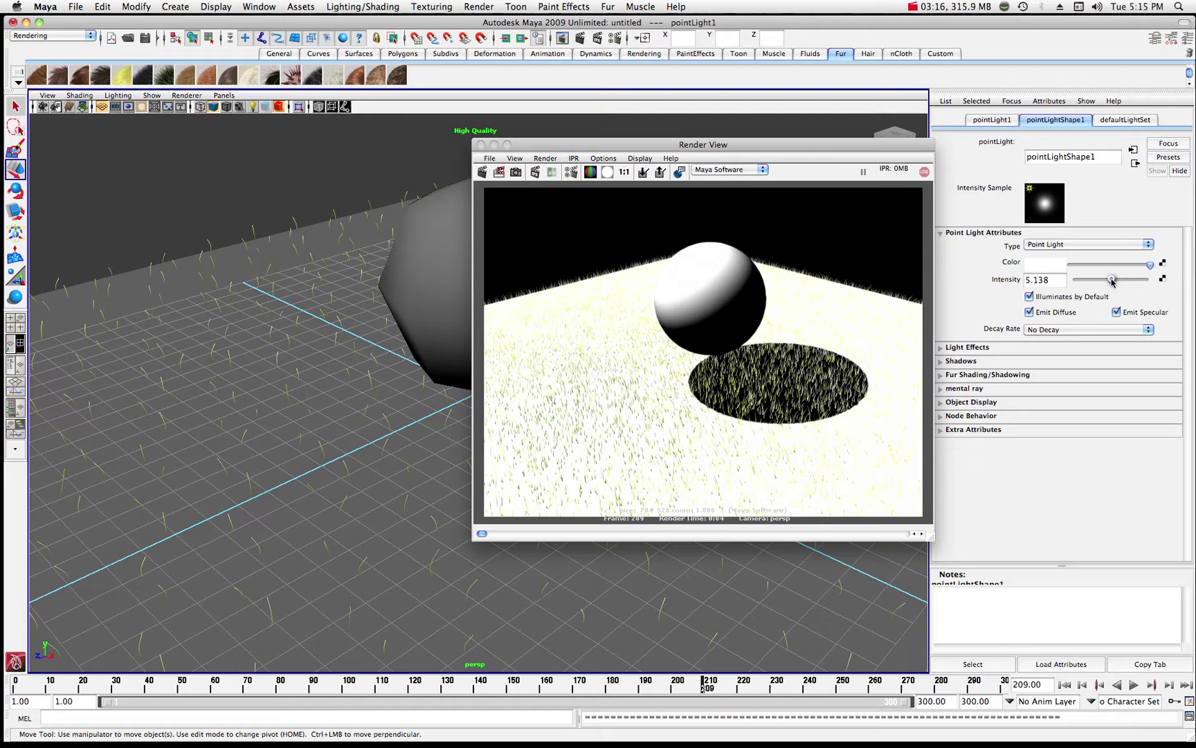
{"action": "left_click_drag", "start_coordinate": [1112, 281], "coordinate": [1099, 281]}
{"action": "left_click_drag", "start_coordinate": [1098, 281], "coordinate": [1096, 281]}
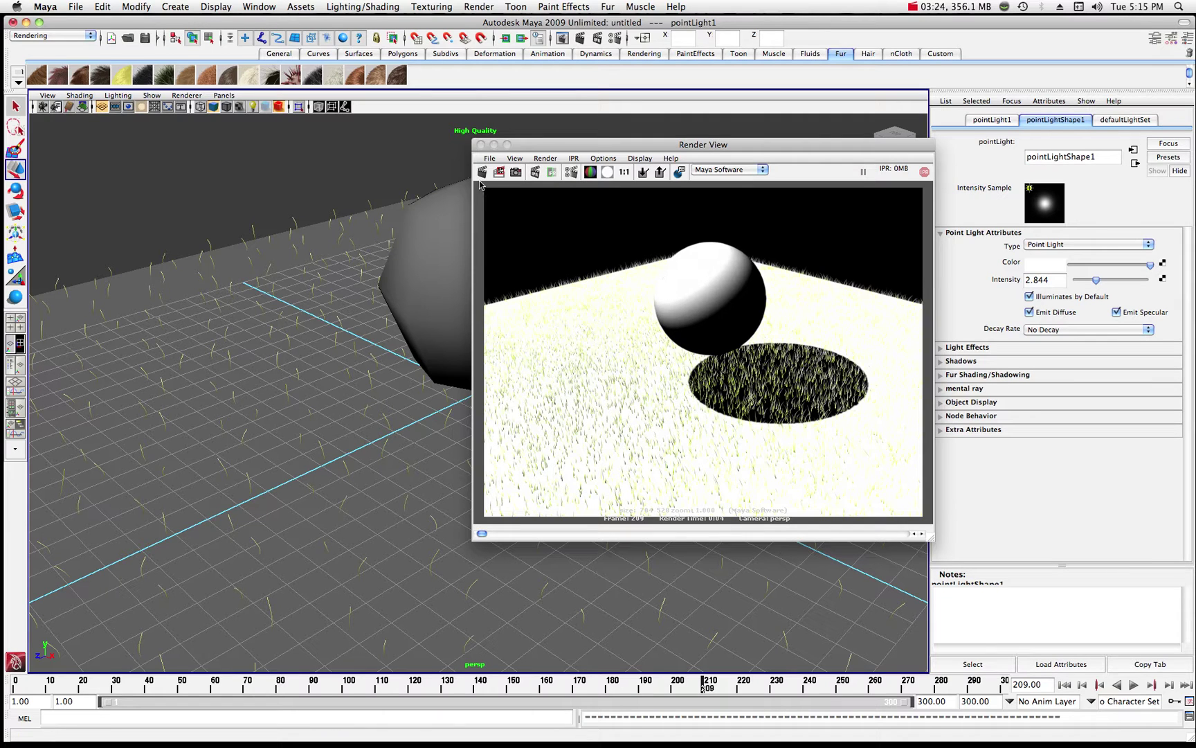
{"action": "left_click", "coordinate": [940, 361]}
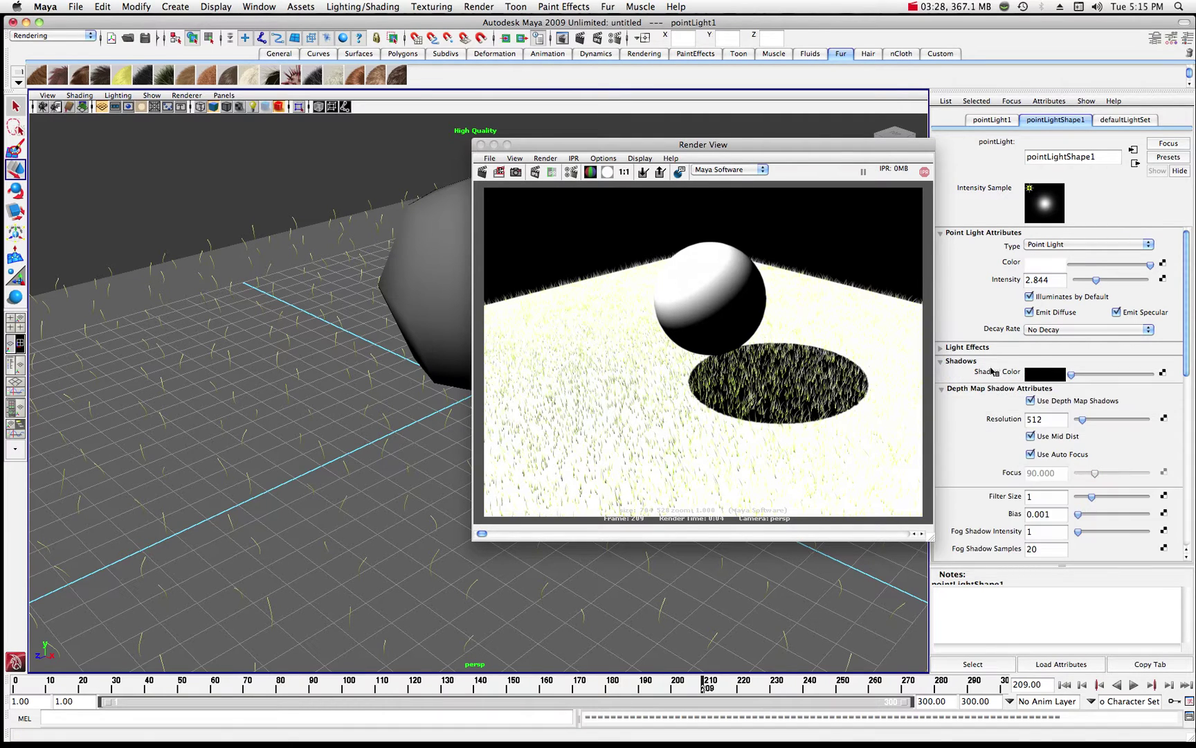
{"action": "left_click", "coordinate": [1031, 402]}
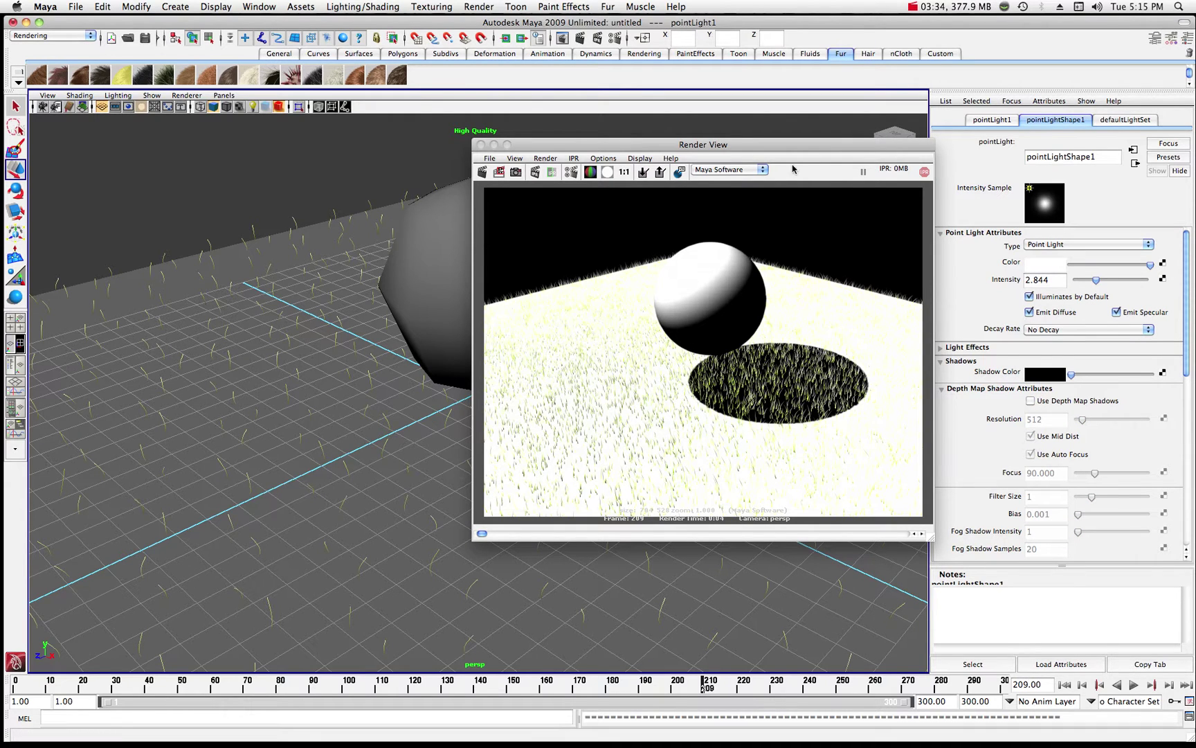
{"action": "left_click", "coordinate": [484, 171]}
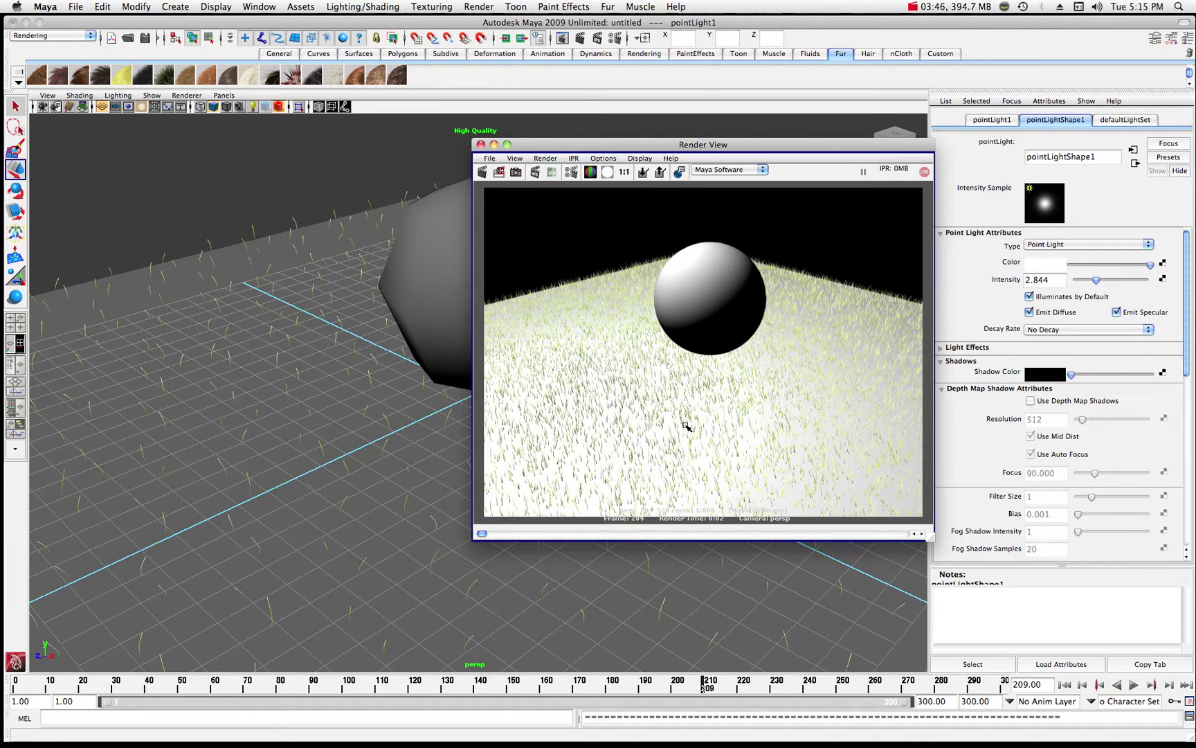
{"action": "mouse_move", "coordinate": [1024, 734]}
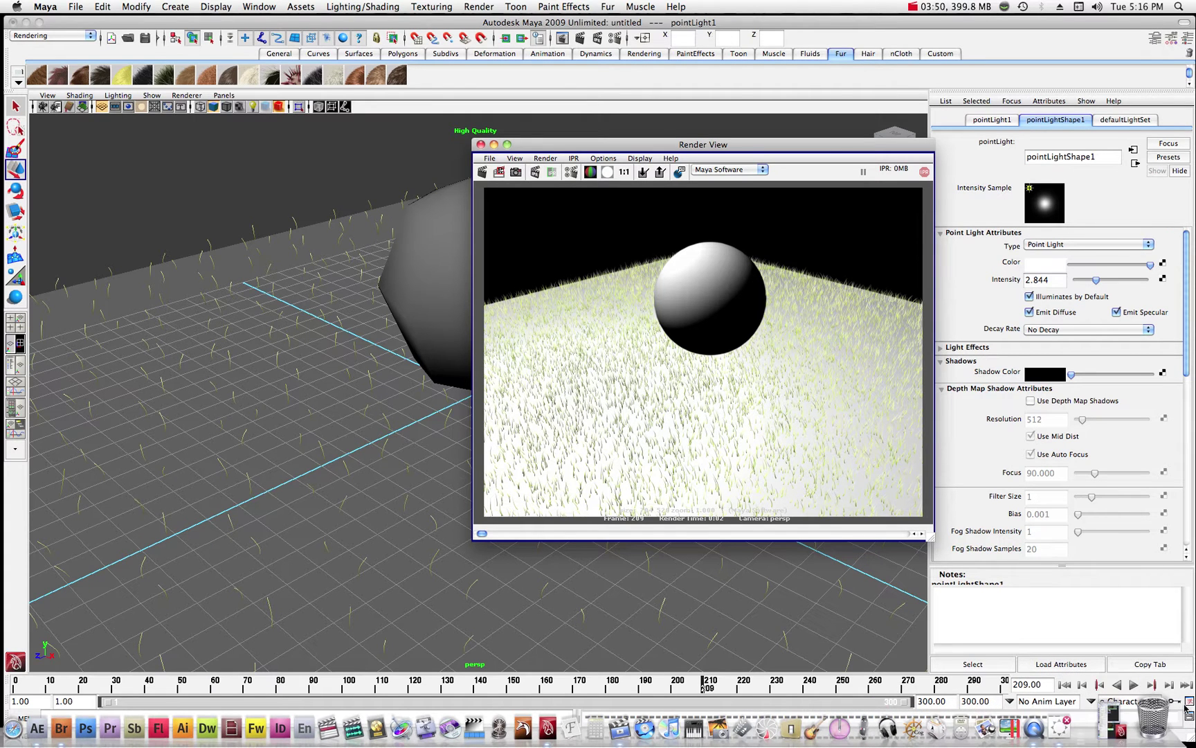
- Open the Hypershade from Window > Rendering Editors and move it aside
{"action": "left_click", "coordinate": [272, 11]}
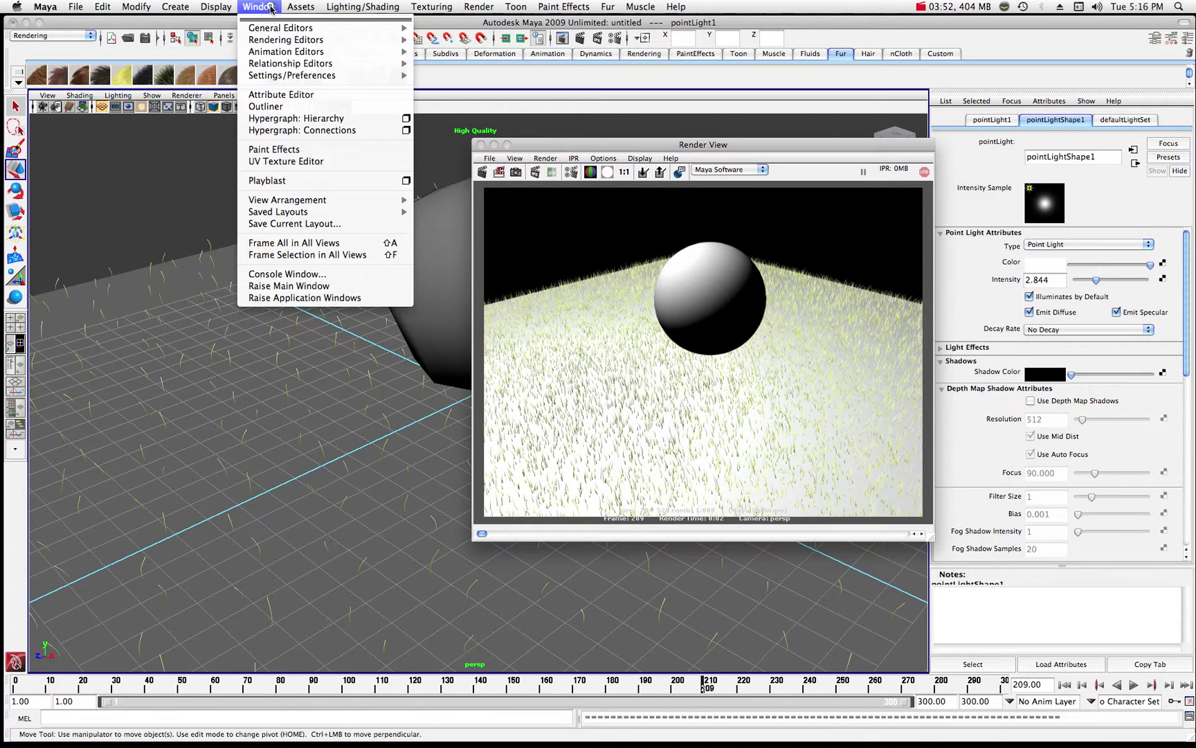
{"action": "mouse_move", "coordinate": [263, 40]}
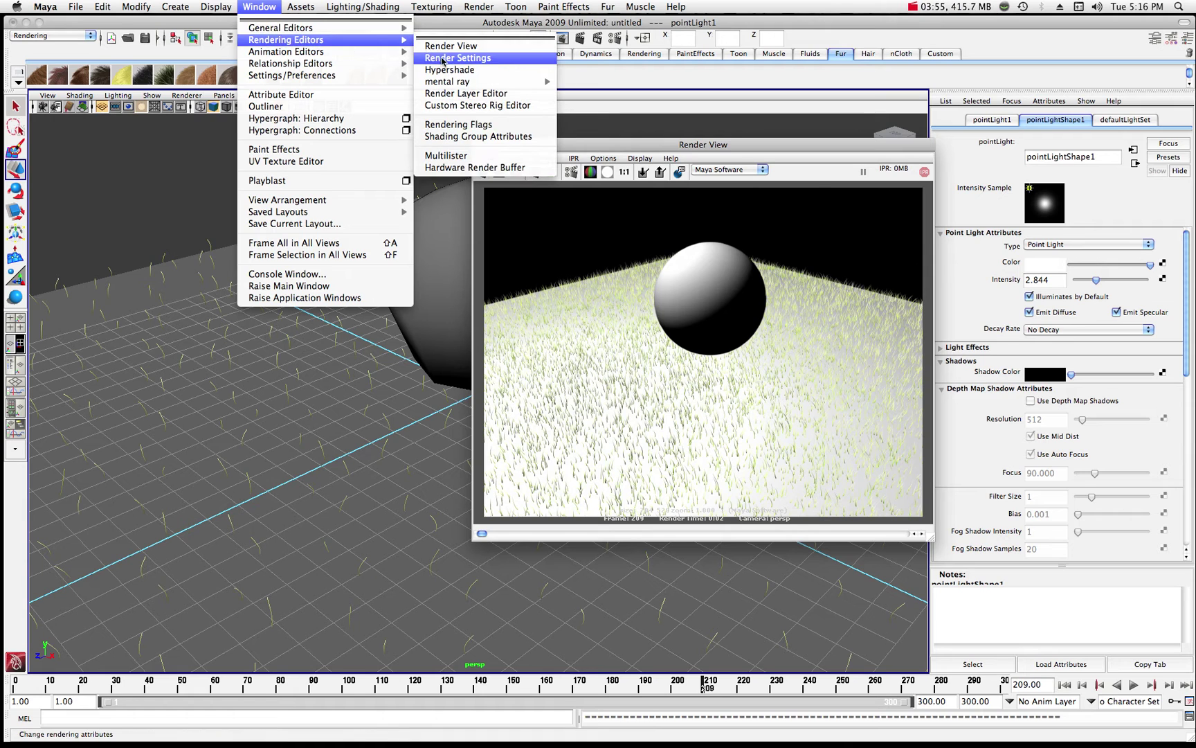
{"action": "left_click", "coordinate": [463, 69]}
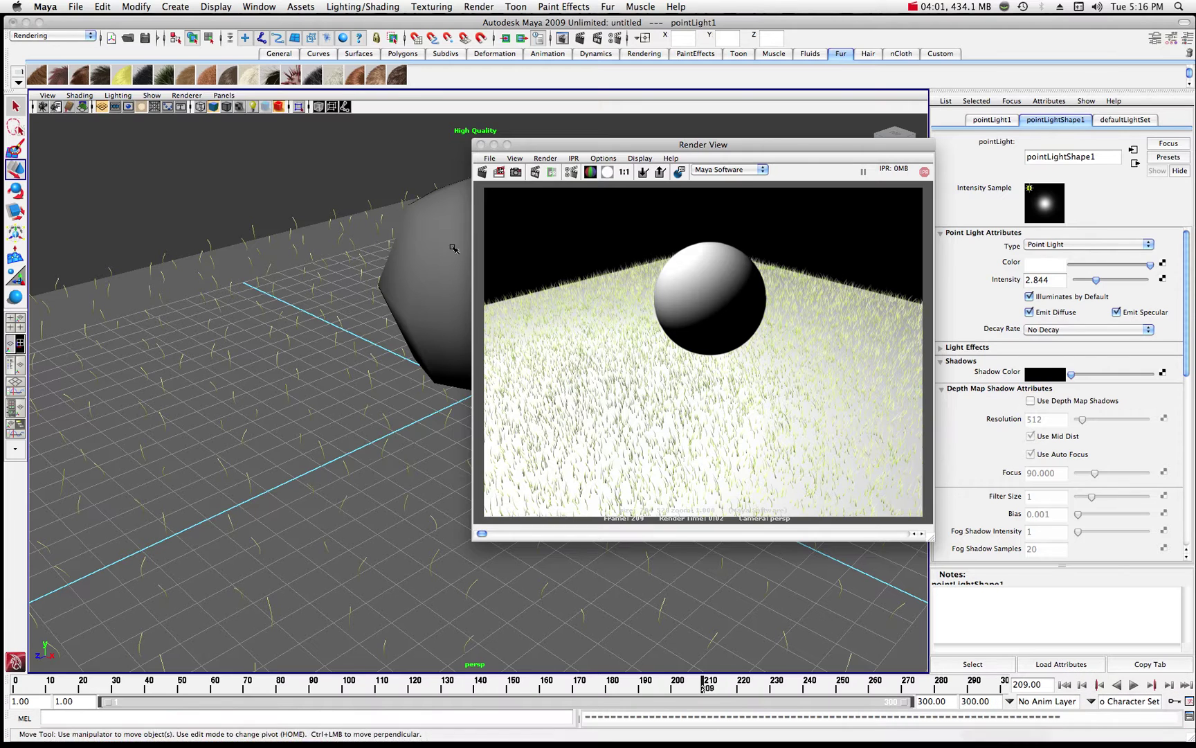
{"action": "left_click", "coordinate": [260, 7]}
{"action": "mouse_move", "coordinate": [266, 54]}
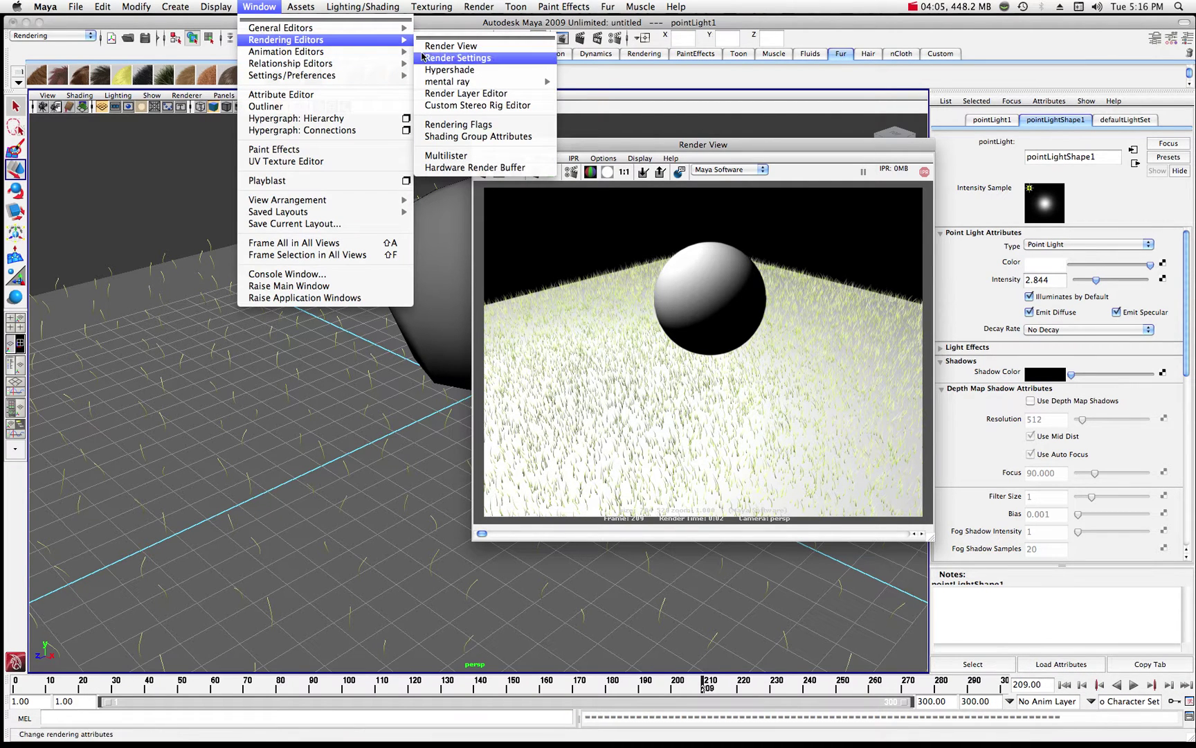
{"action": "left_click", "coordinate": [443, 70]}
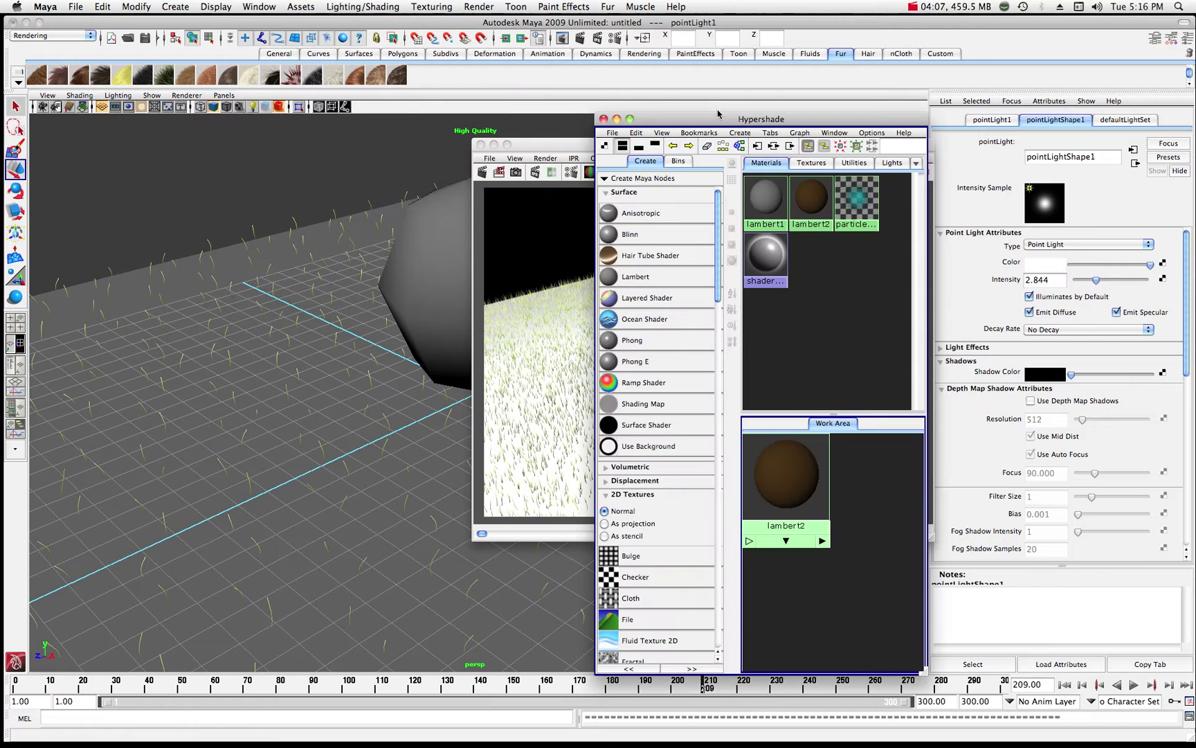
{"action": "left_click_drag", "start_coordinate": [720, 120], "coordinate": [766, 99]}
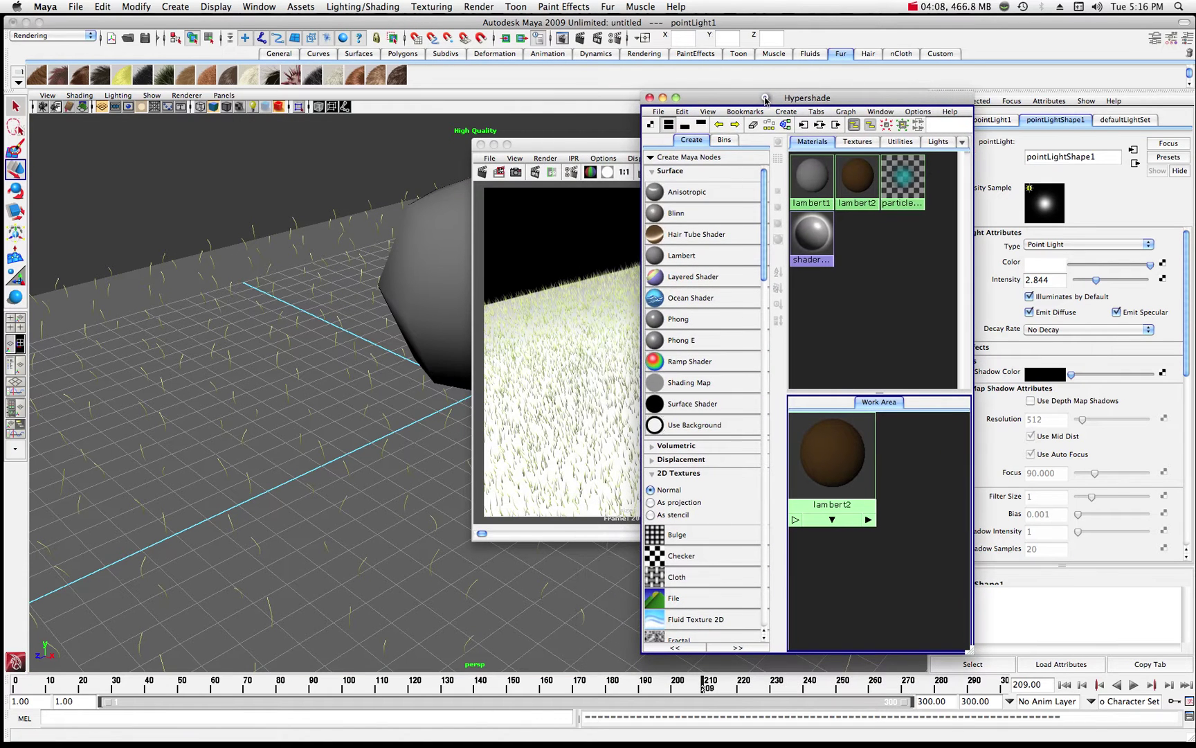
- Assign the brown lambert2 material to the NURBS plane via Assign Existing Material
{"action": "left_click", "coordinate": [828, 457]}
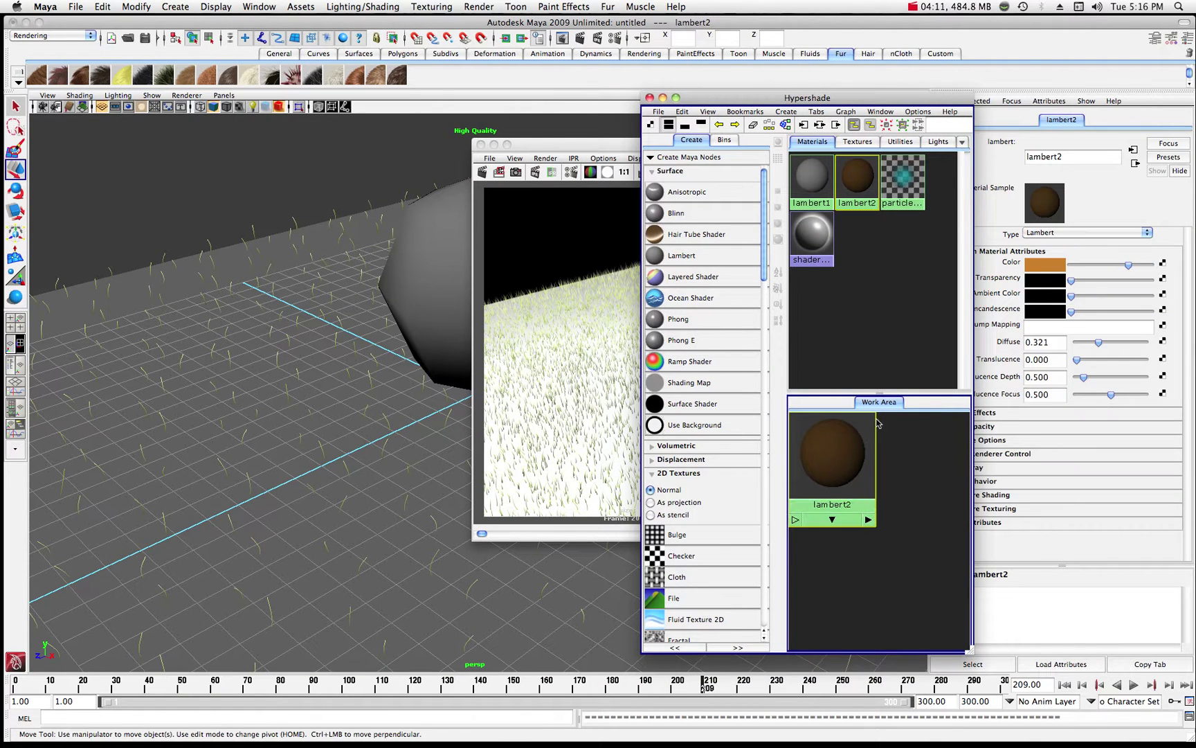
{"action": "left_click", "coordinate": [373, 508]}
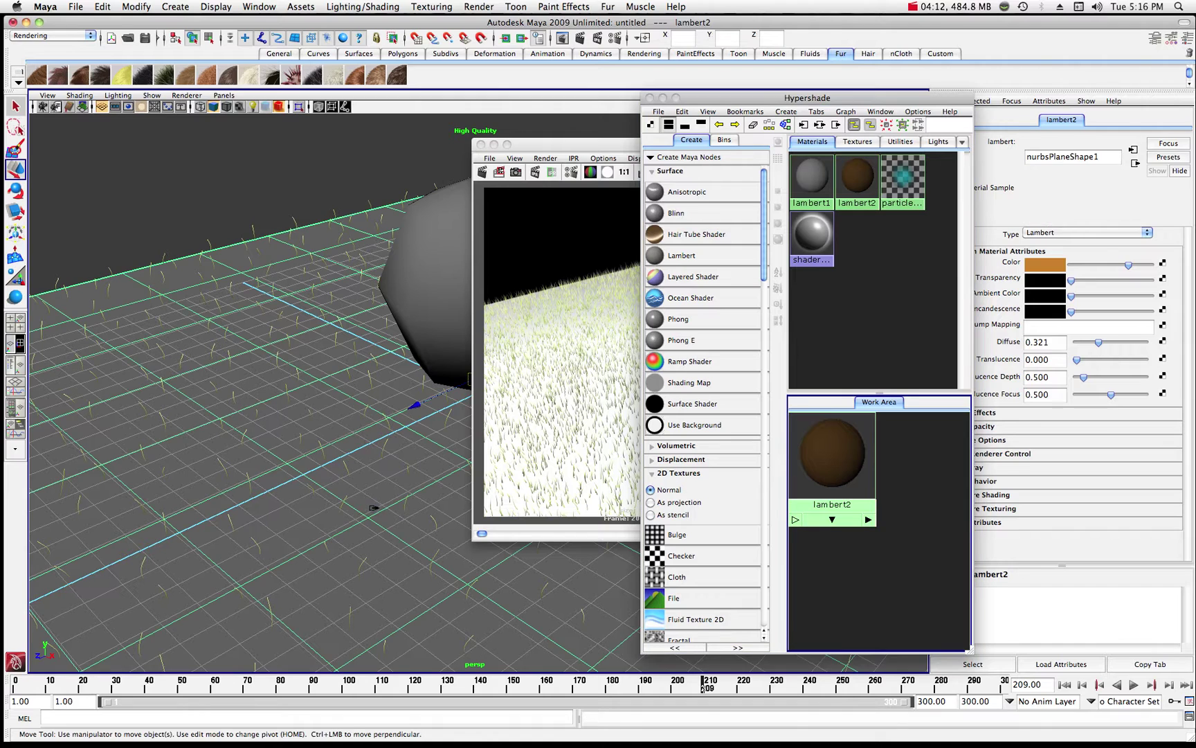
{"action": "right_click", "coordinate": [410, 470]}
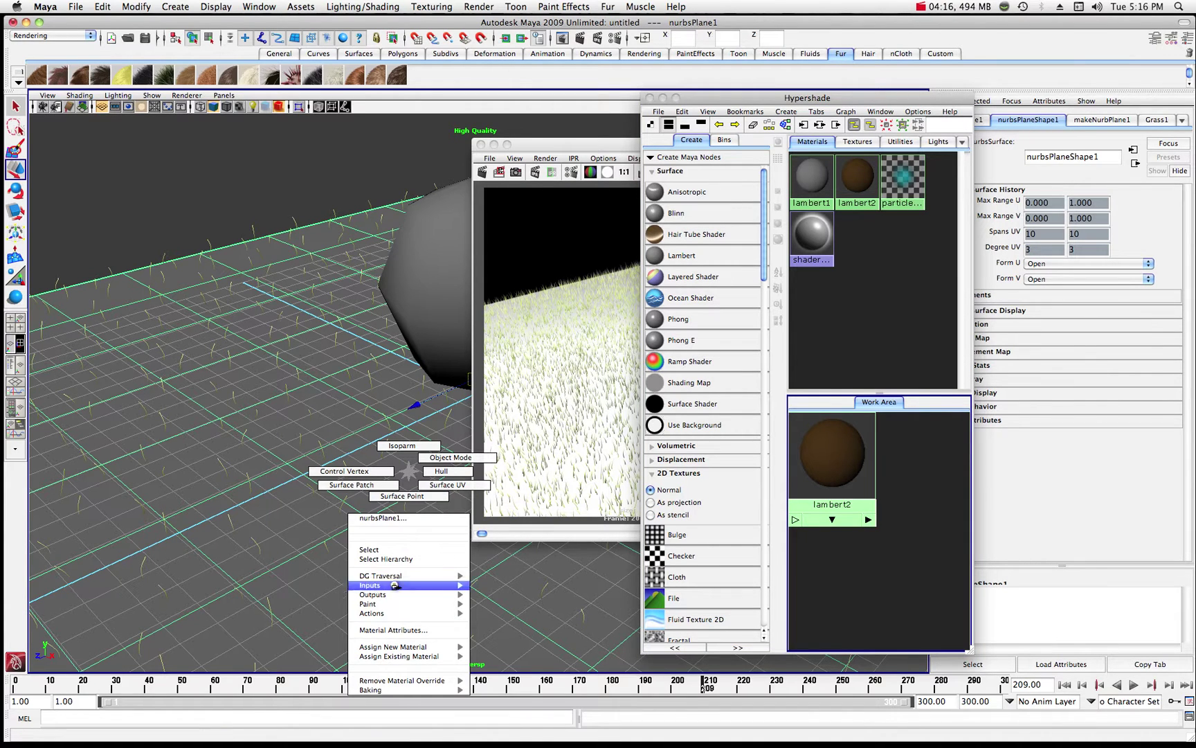
{"action": "mouse_move", "coordinate": [444, 659]}
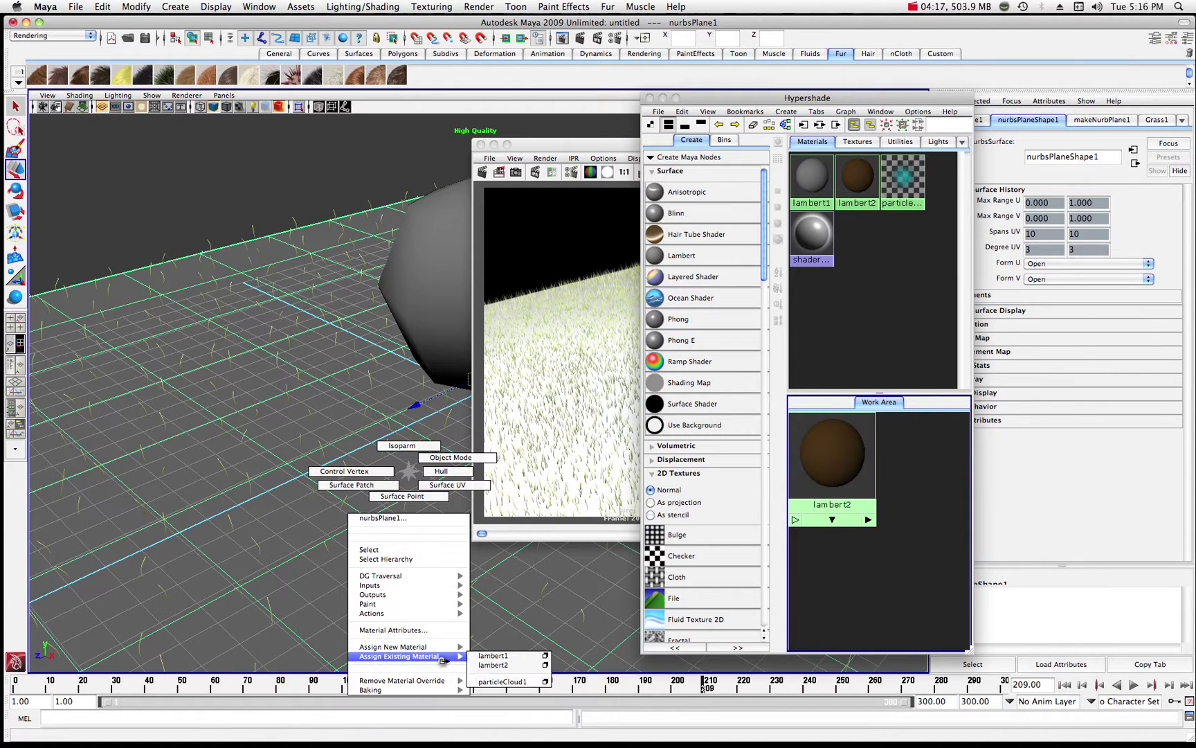
{"action": "left_click", "coordinate": [493, 665]}
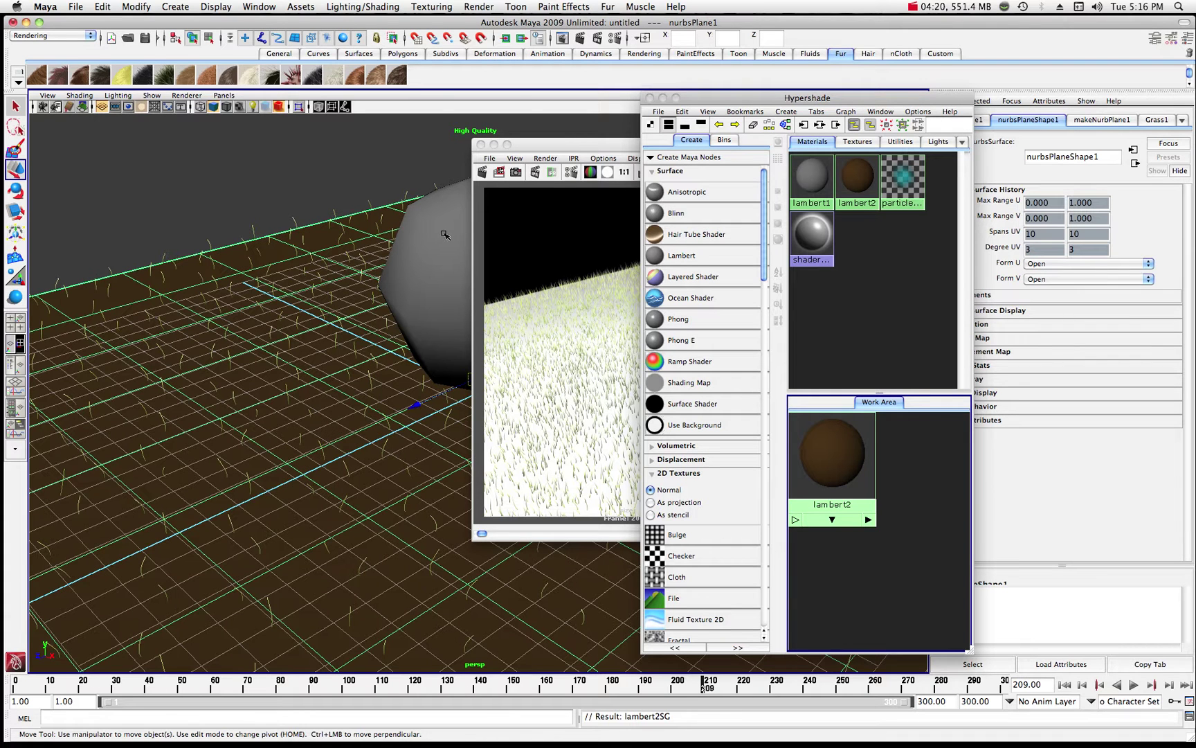
{"action": "left_click", "coordinate": [586, 148]}
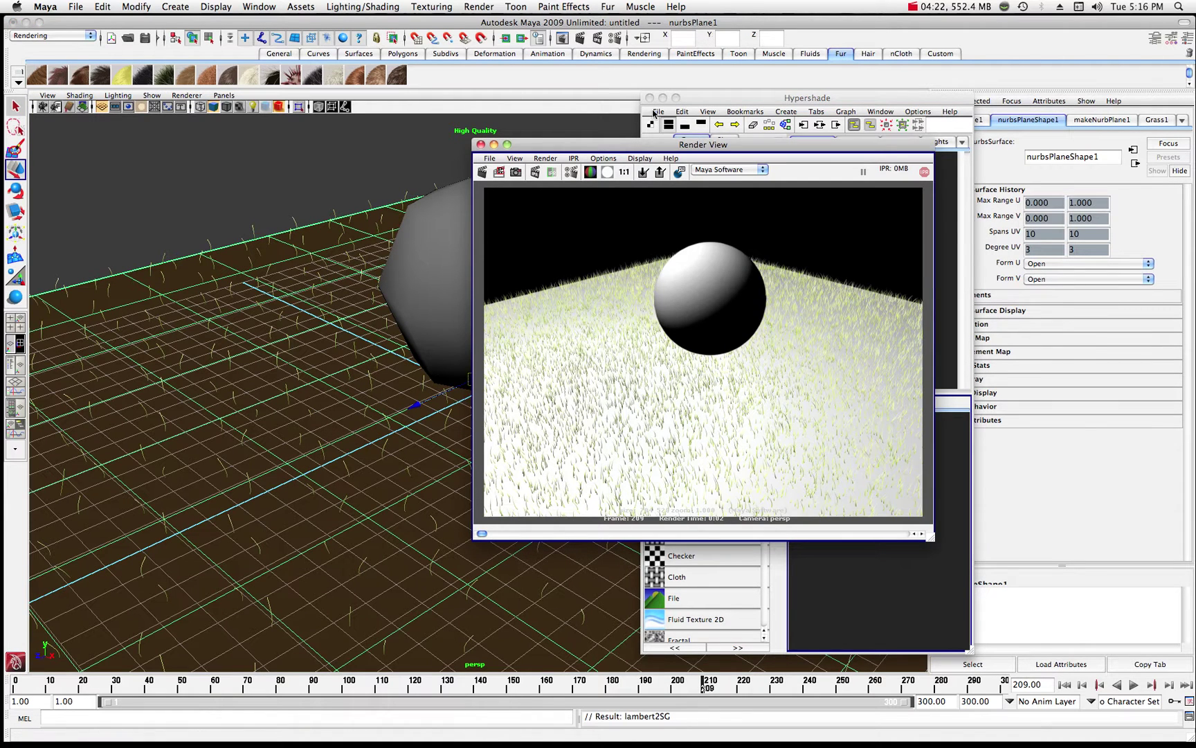
- Minimize the Hypershade and re-render the frame with the brown plane
{"action": "left_click", "coordinate": [712, 102]}
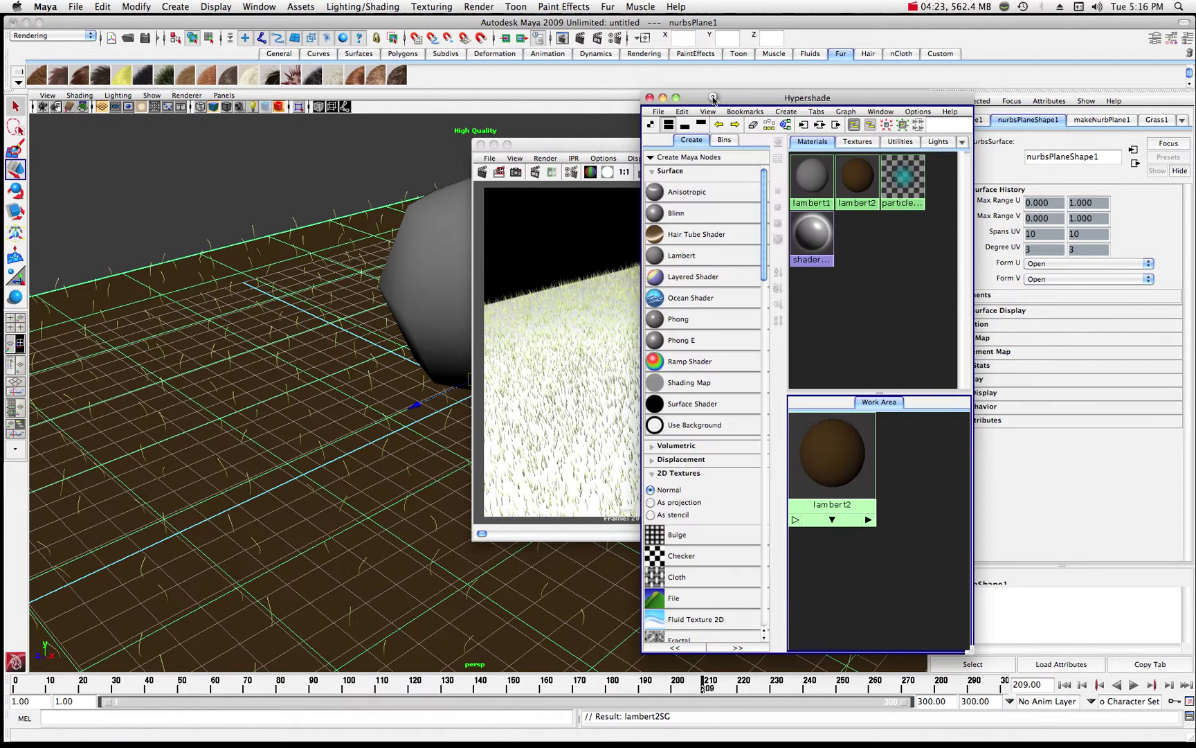
{"action": "left_click", "coordinate": [663, 97]}
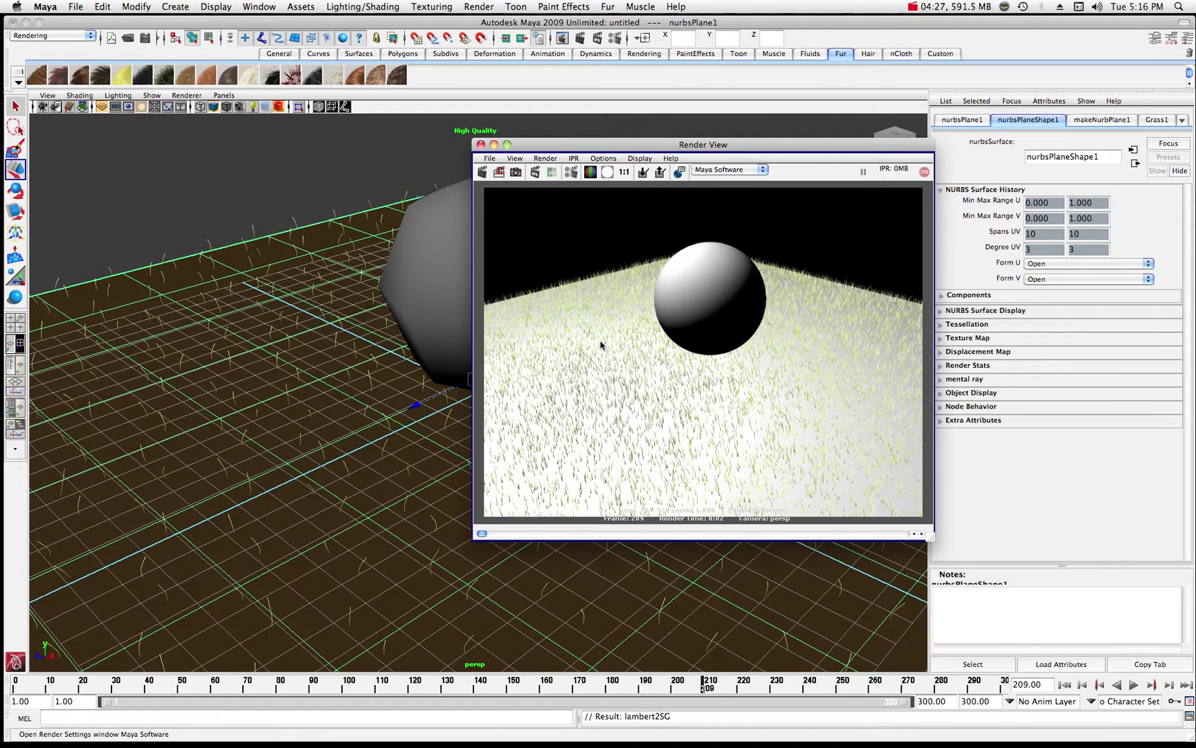
{"action": "left_click", "coordinate": [483, 173]}
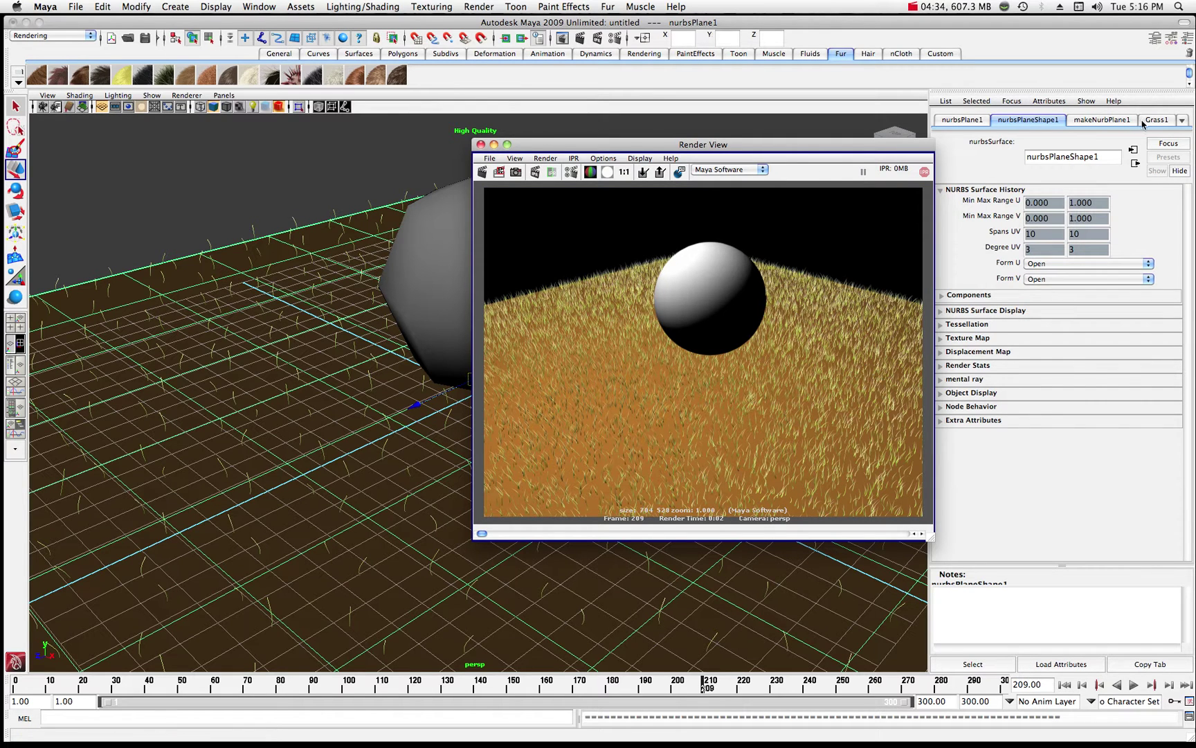
- Set the Grass1 fur Density to 60000 and render the thicker grass
{"action": "left_click", "coordinate": [1146, 121]}
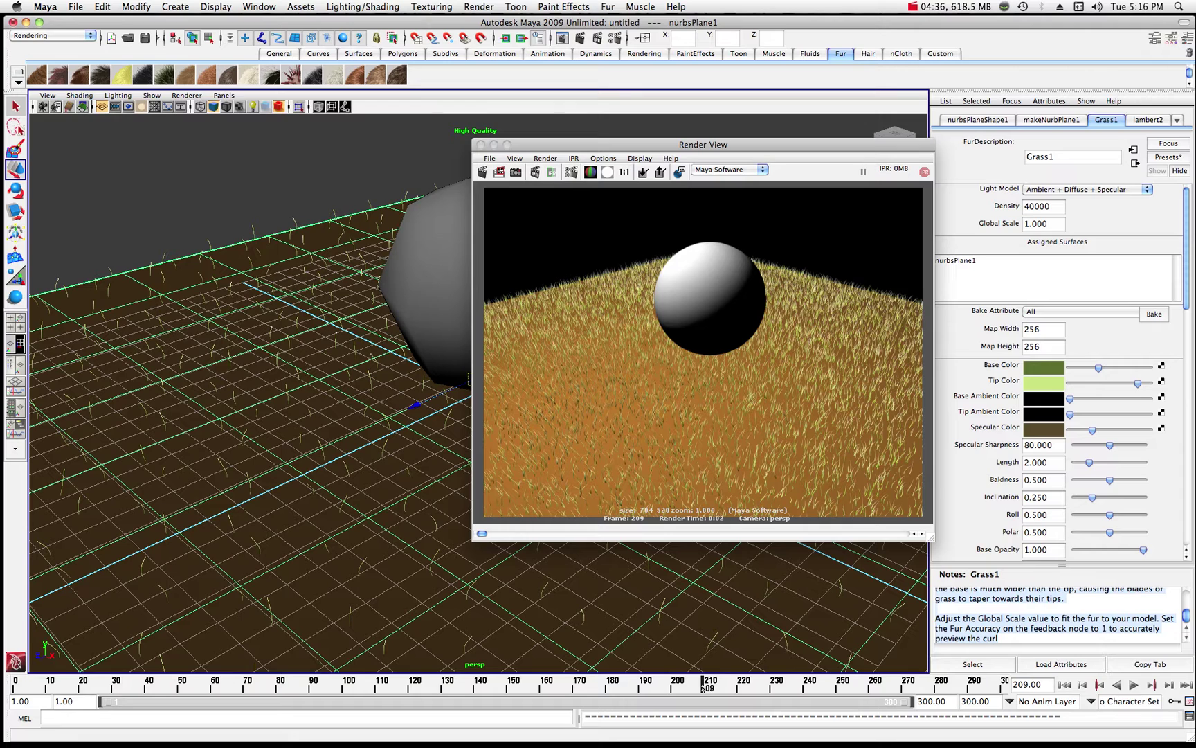
{"action": "left_click", "coordinate": [1042, 206]}
{"action": "type", "text": "60000"}
{"action": "key", "text": "Return"}
{"action": "left_click", "coordinate": [482, 172]}
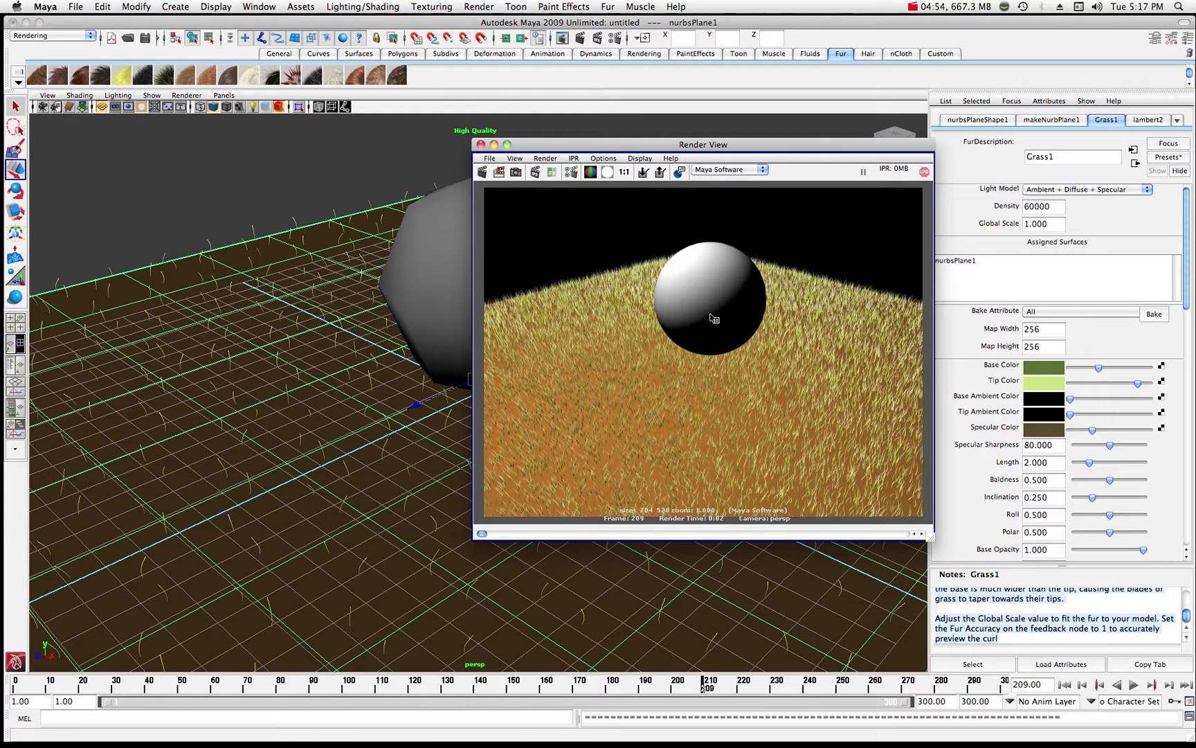
{"action": "left_click", "coordinate": [699, 295]}
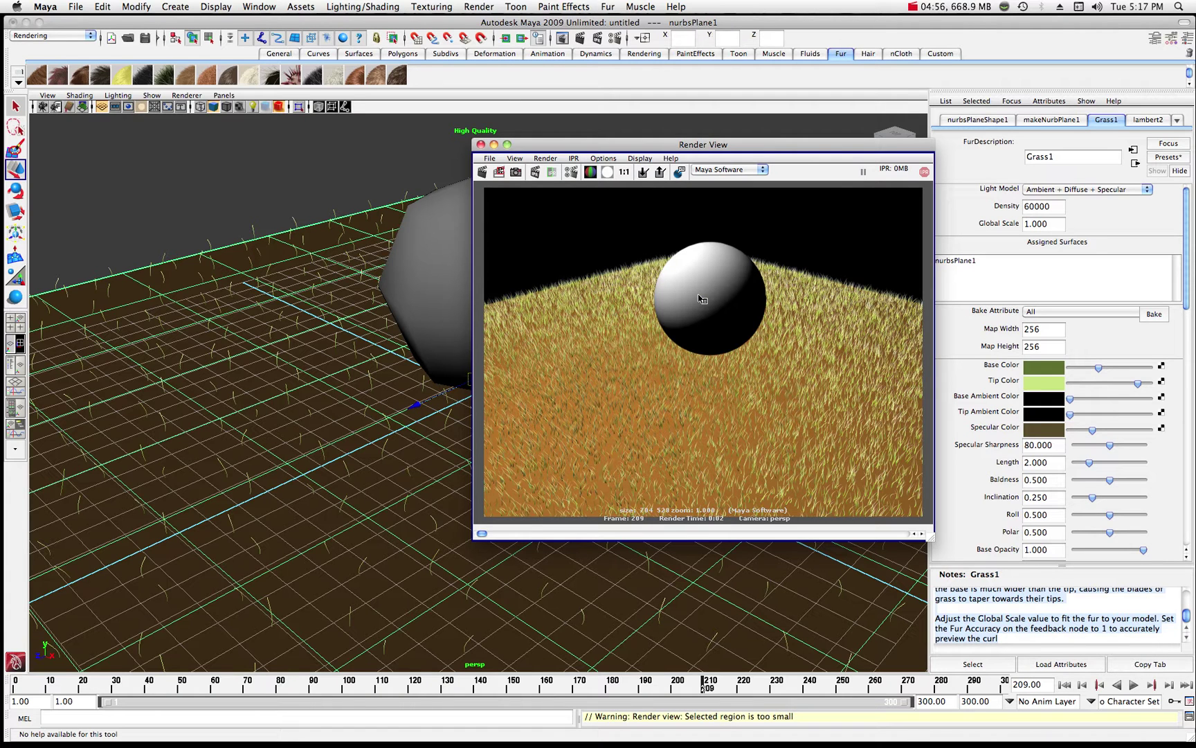
{"action": "left_click", "coordinate": [423, 303]}
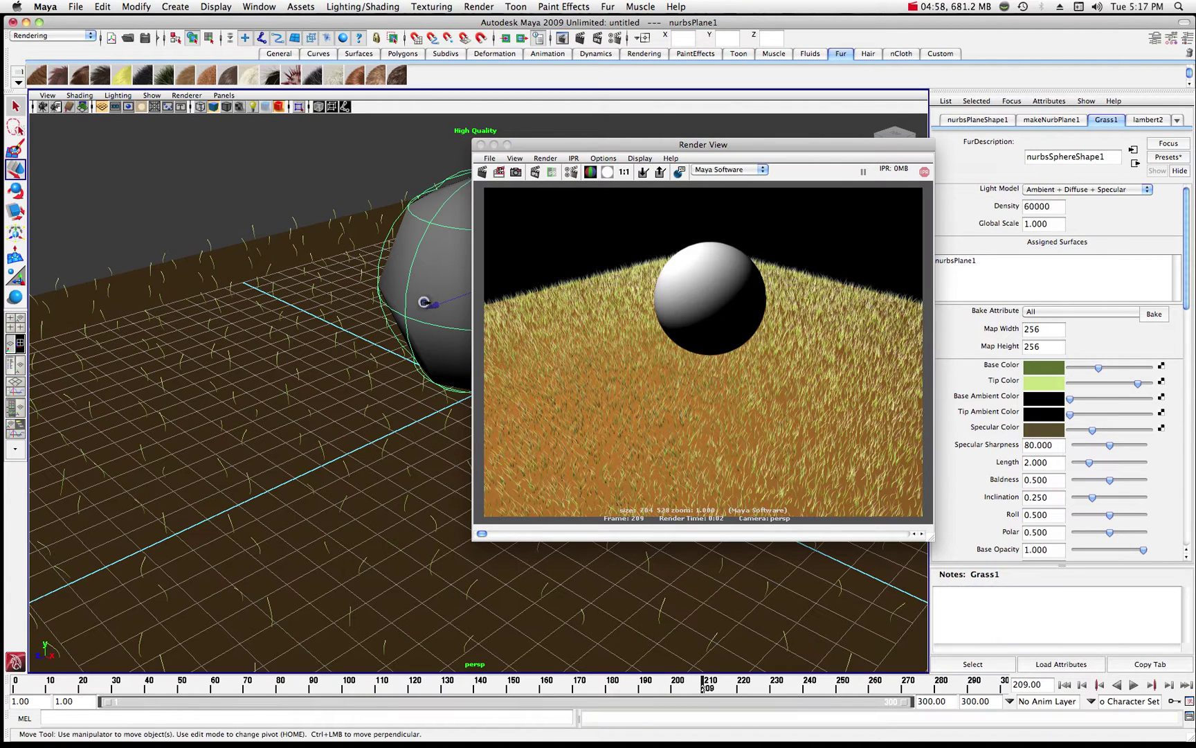
- Apply the Squirrel fur preset to the sphere and render a preview of its tan fur
{"action": "left_click", "coordinate": [483, 144]}
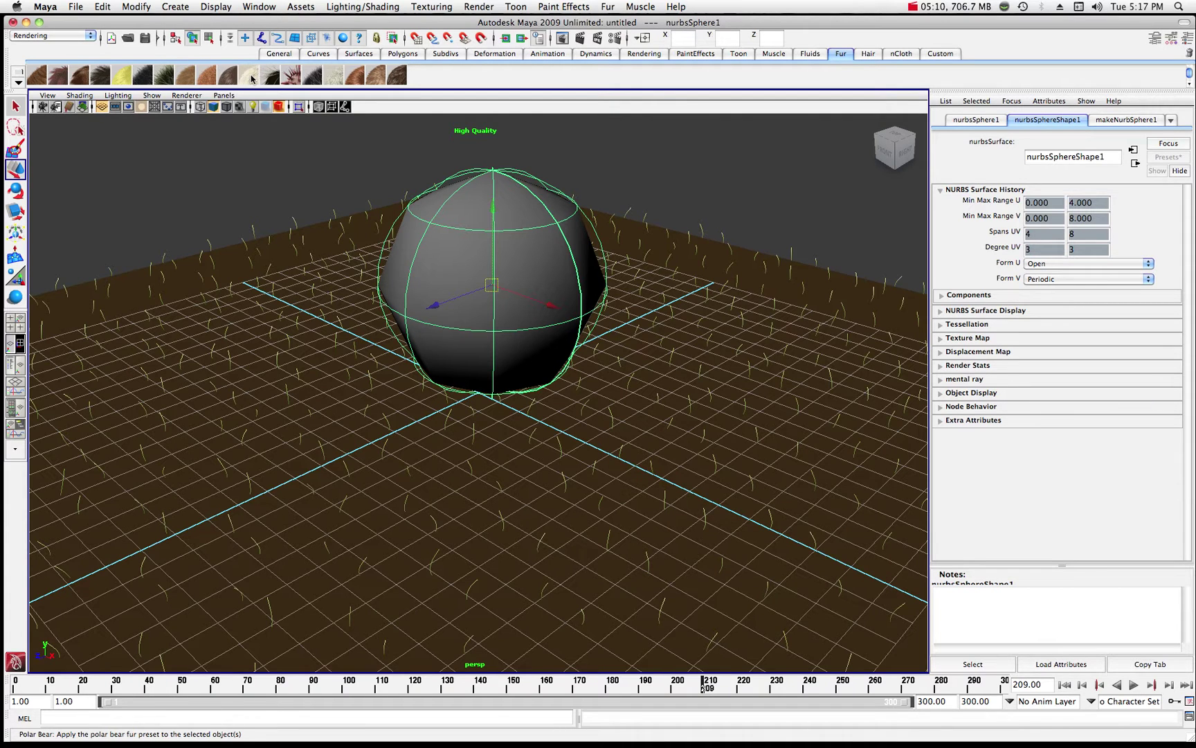
{"action": "left_click", "coordinate": [356, 76]}
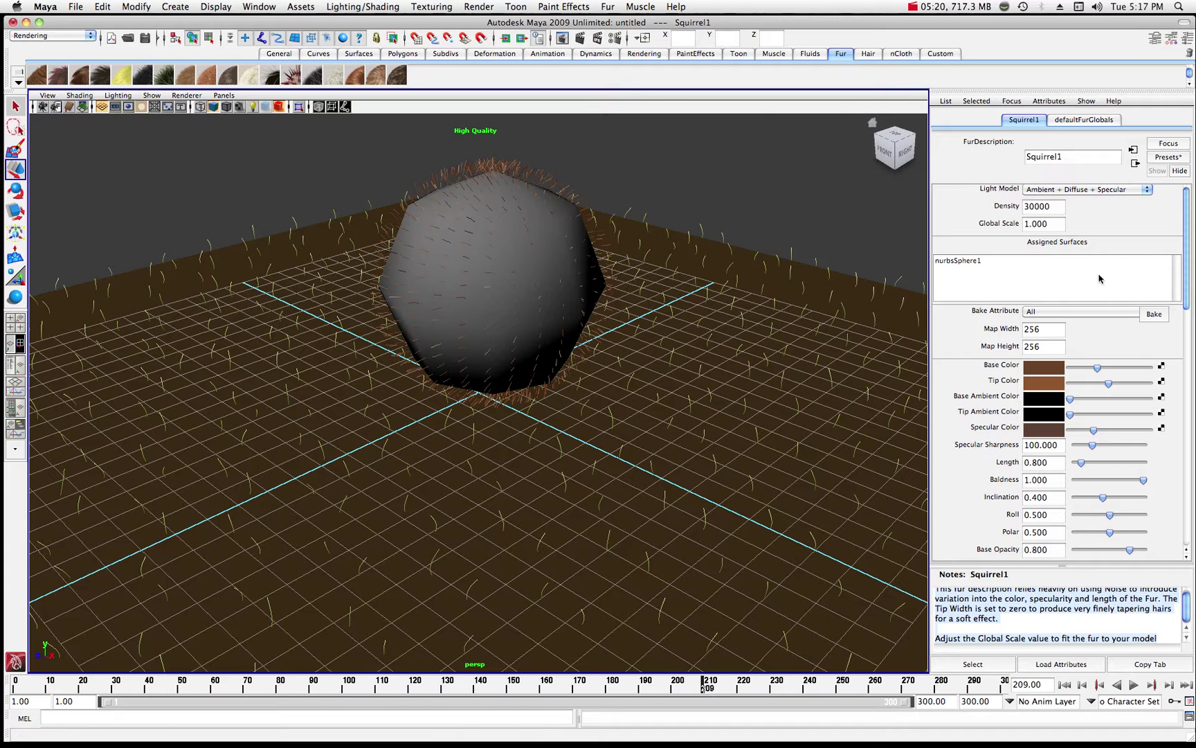
{"action": "left_click", "coordinate": [580, 40]}
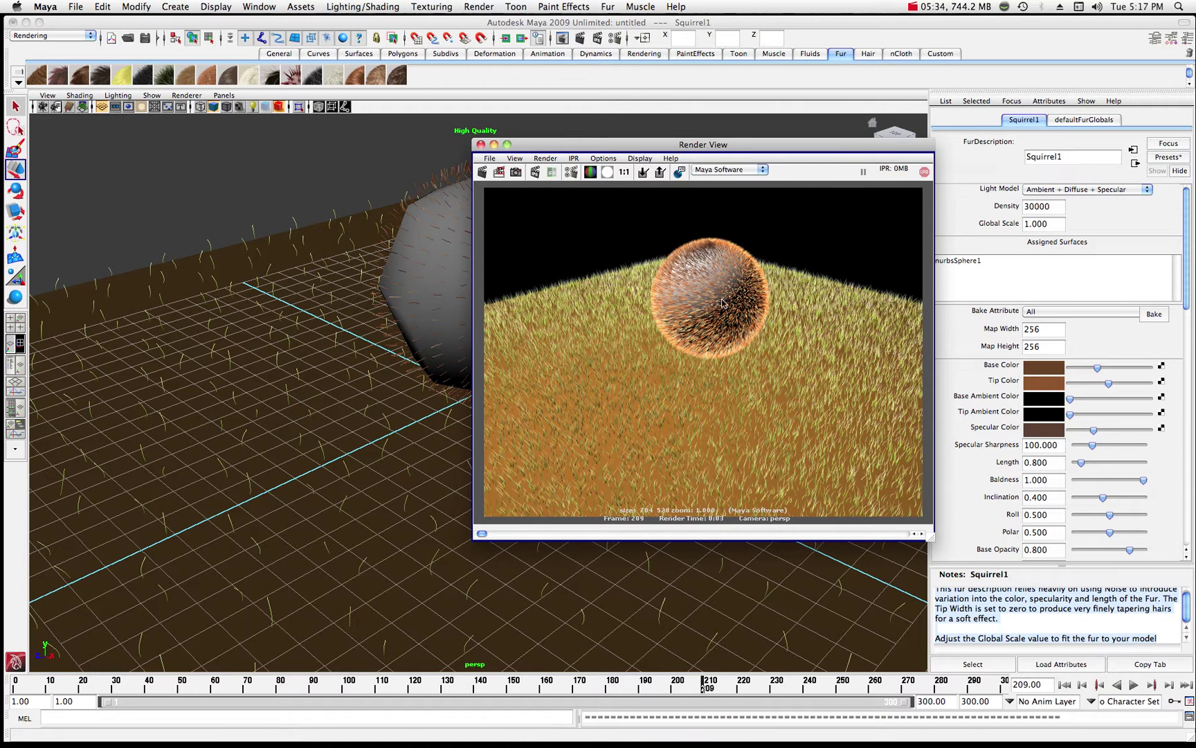
{"action": "left_click", "coordinate": [481, 143]}
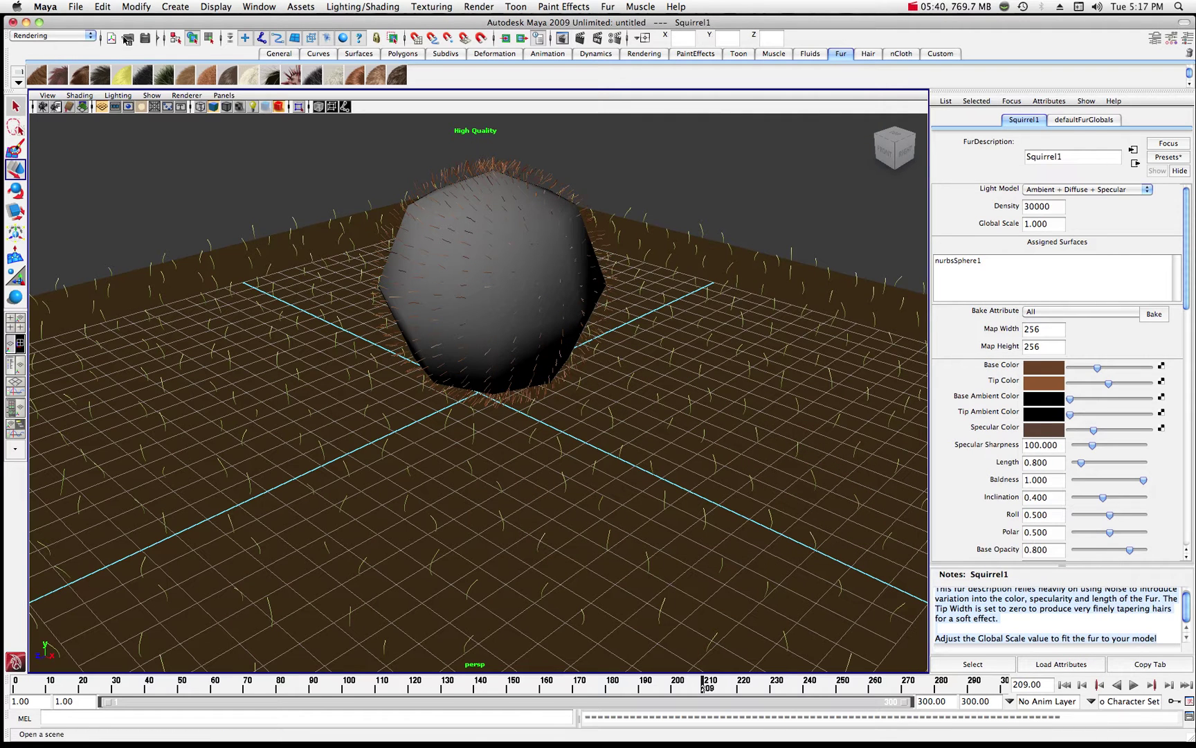
- Tumble and track the perspective camera to look across the grass edge at the sphere
{"action": "left_click", "coordinate": [290, 56]}
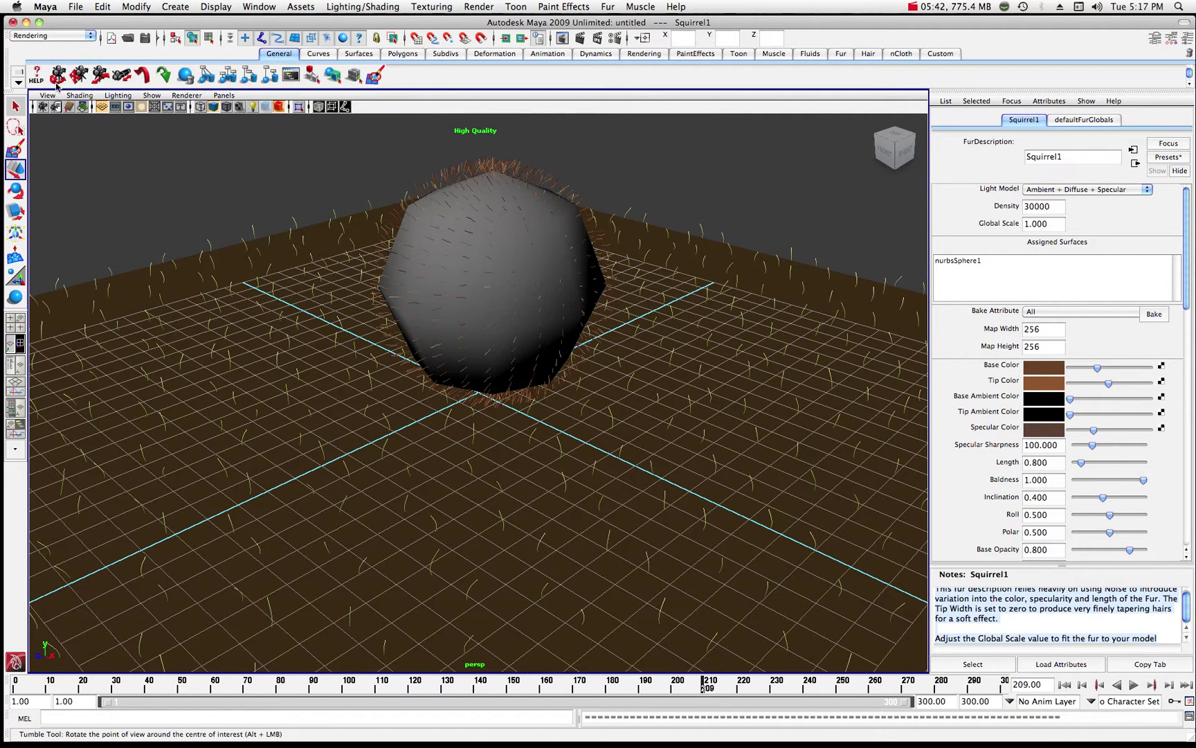
{"action": "left_click", "coordinate": [60, 80]}
{"action": "left_click_drag", "start_coordinate": [179, 199], "coordinate": [198, 178]}
{"action": "left_click_drag", "start_coordinate": [428, 257], "coordinate": [397, 256]}
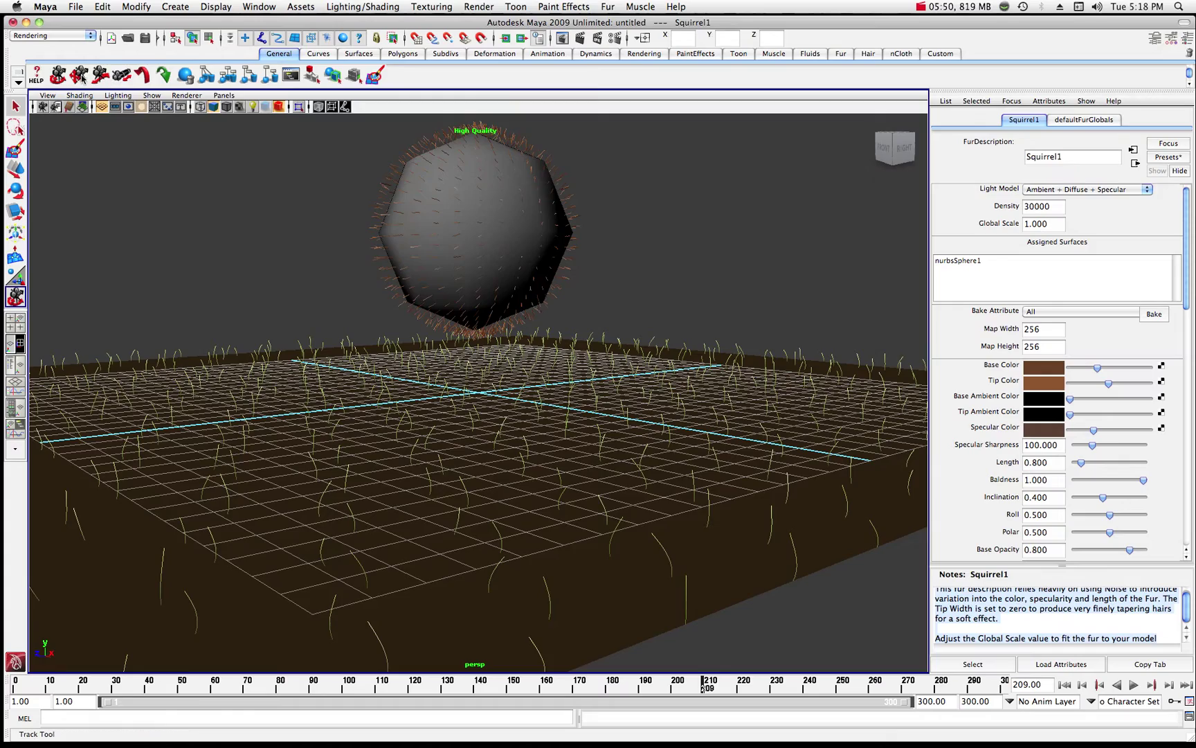
{"action": "middle_click_drag", "start_coordinate": [358, 232], "coordinate": [386, 298], "text": "alt"}
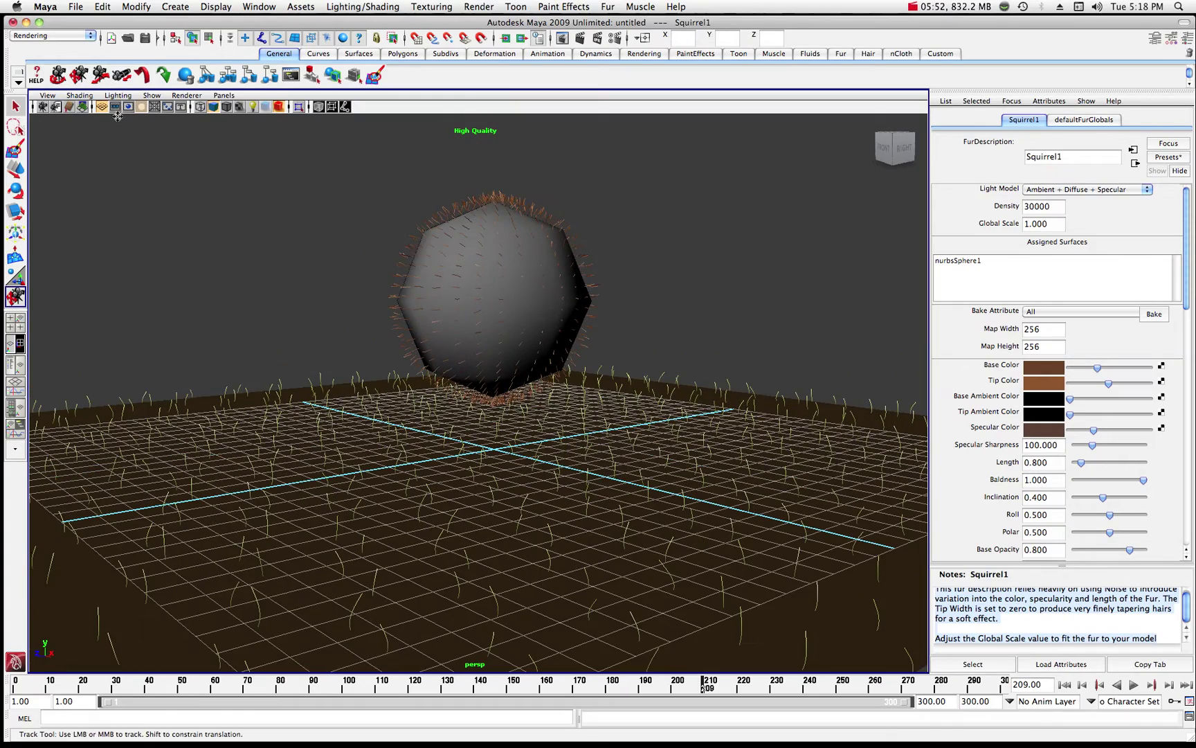
{"action": "left_click_drag", "start_coordinate": [254, 235], "coordinate": [263, 233], "text": "alt"}
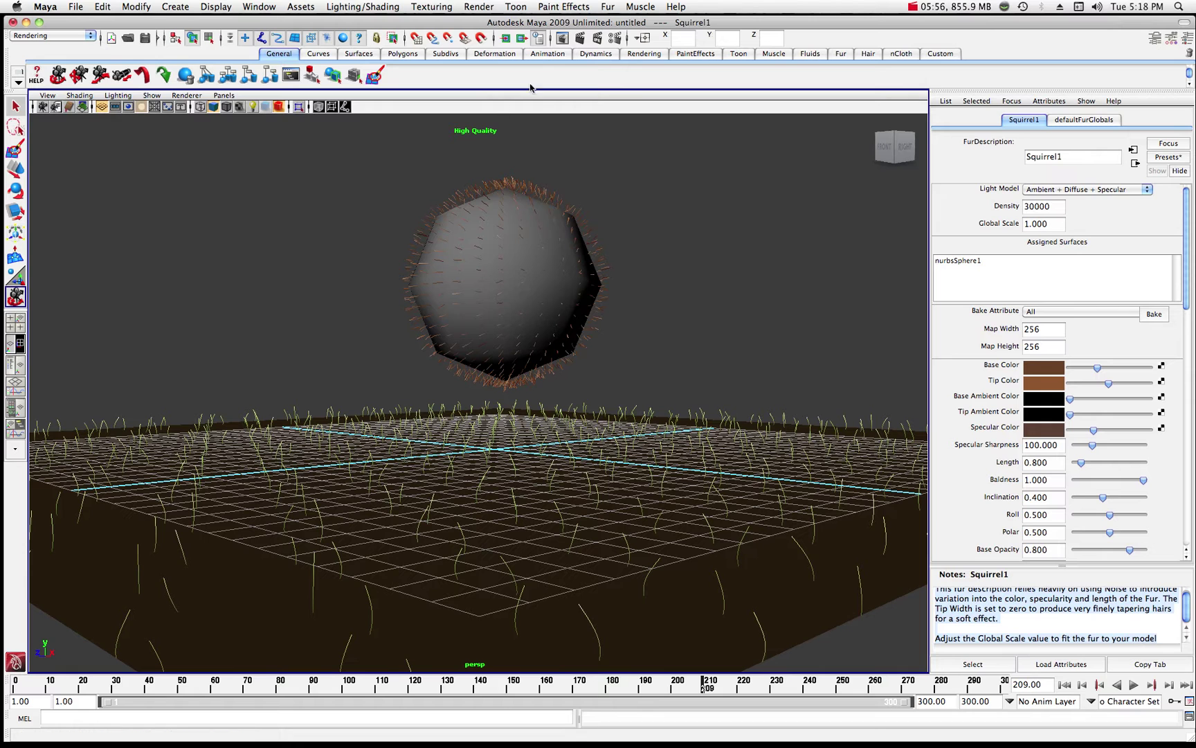
- Re-render the frame from the new camera angle in Render View, then minimise it
{"action": "mouse_move", "coordinate": [1117, 732]}
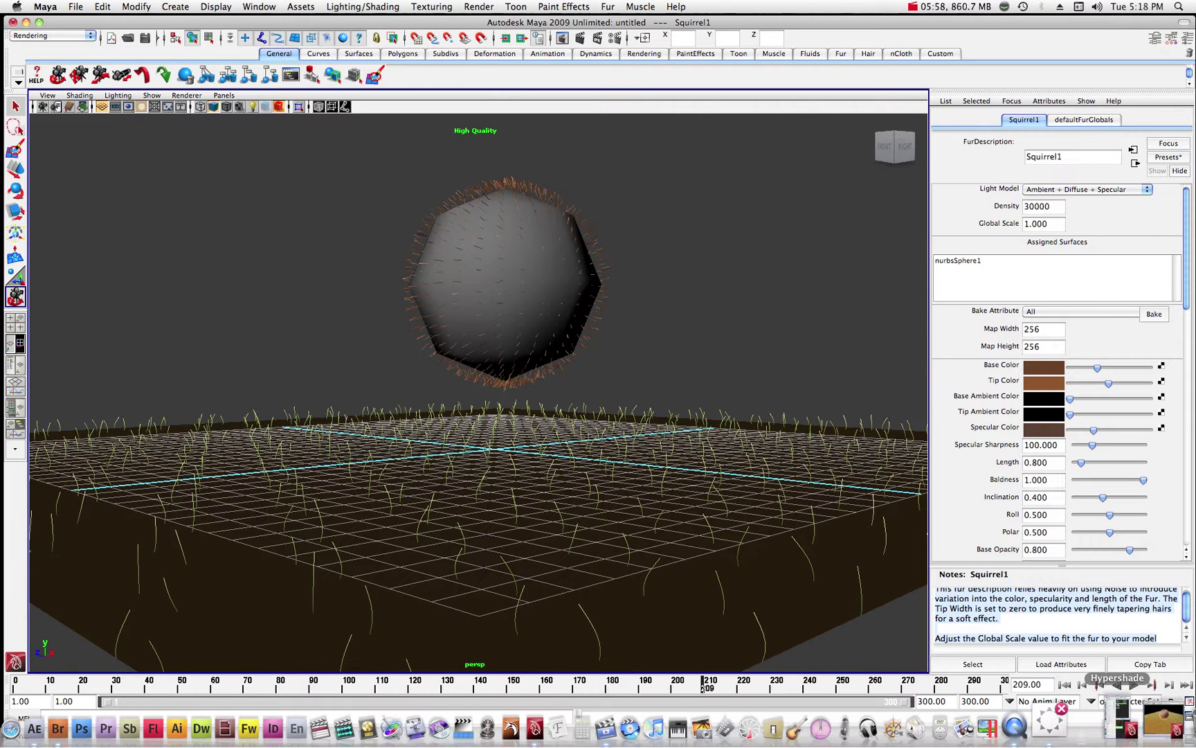
{"action": "left_click", "coordinate": [1153, 727]}
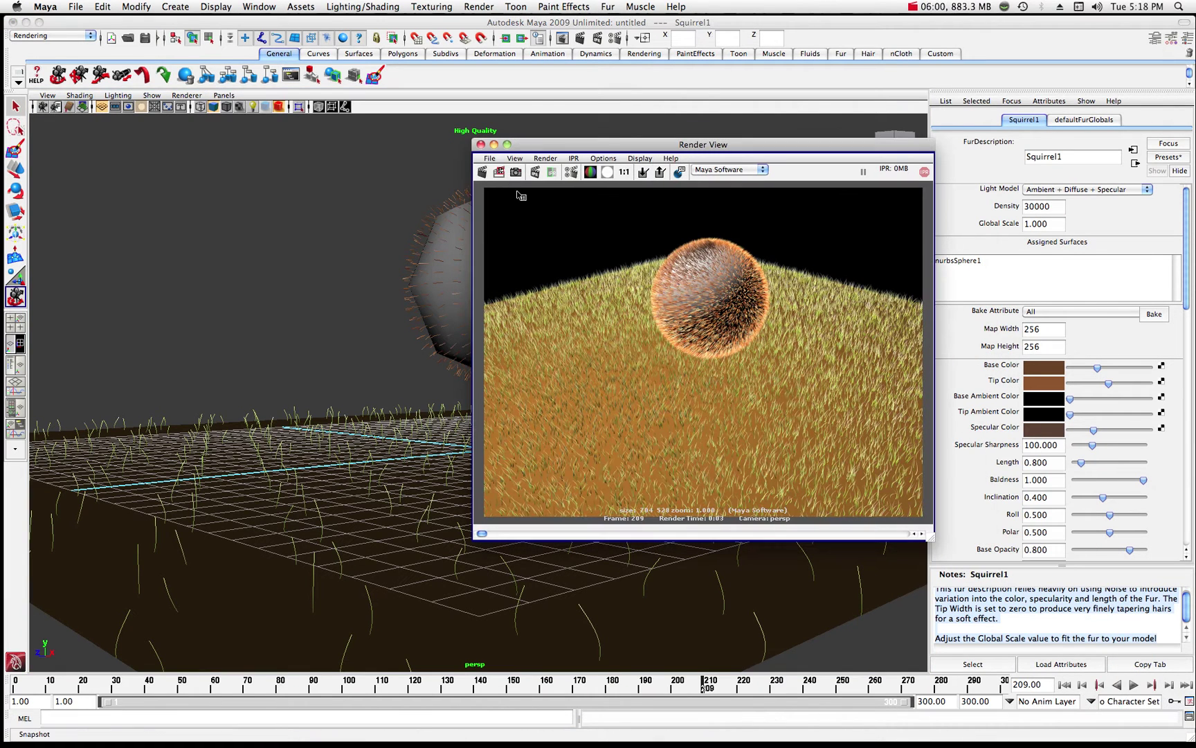
{"action": "left_click", "coordinate": [484, 173]}
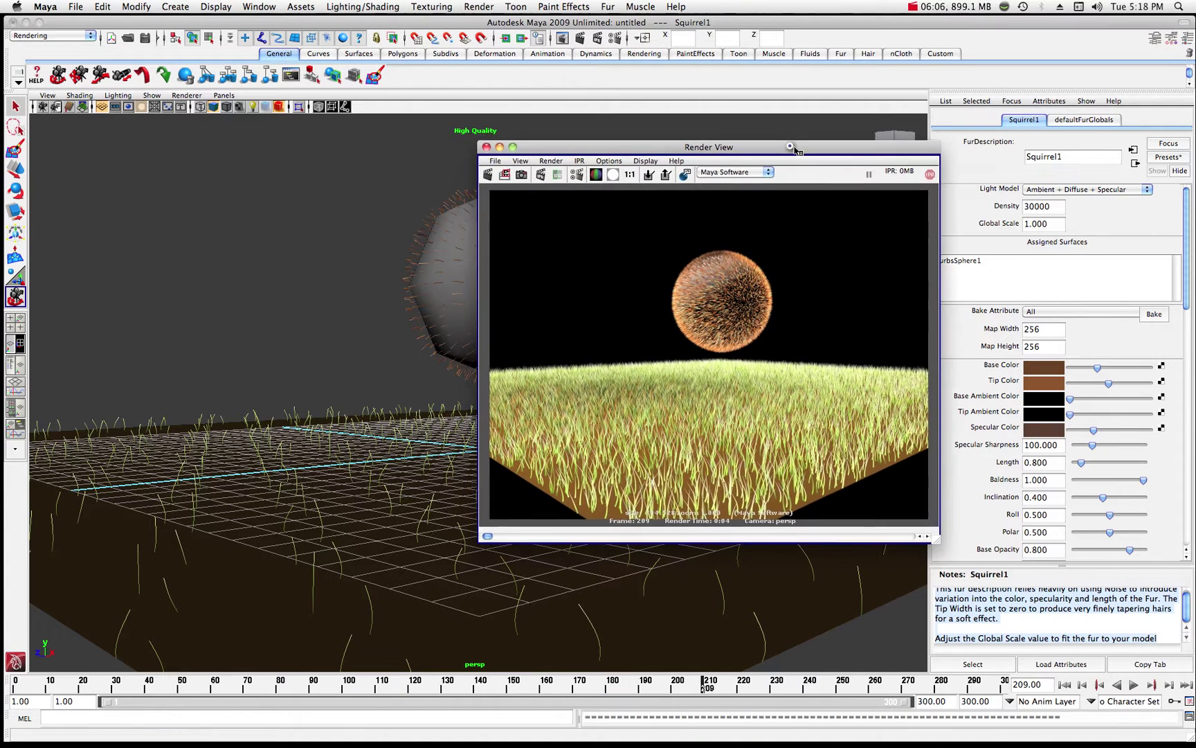
{"action": "left_click_drag", "start_coordinate": [788, 148], "coordinate": [876, 159]}
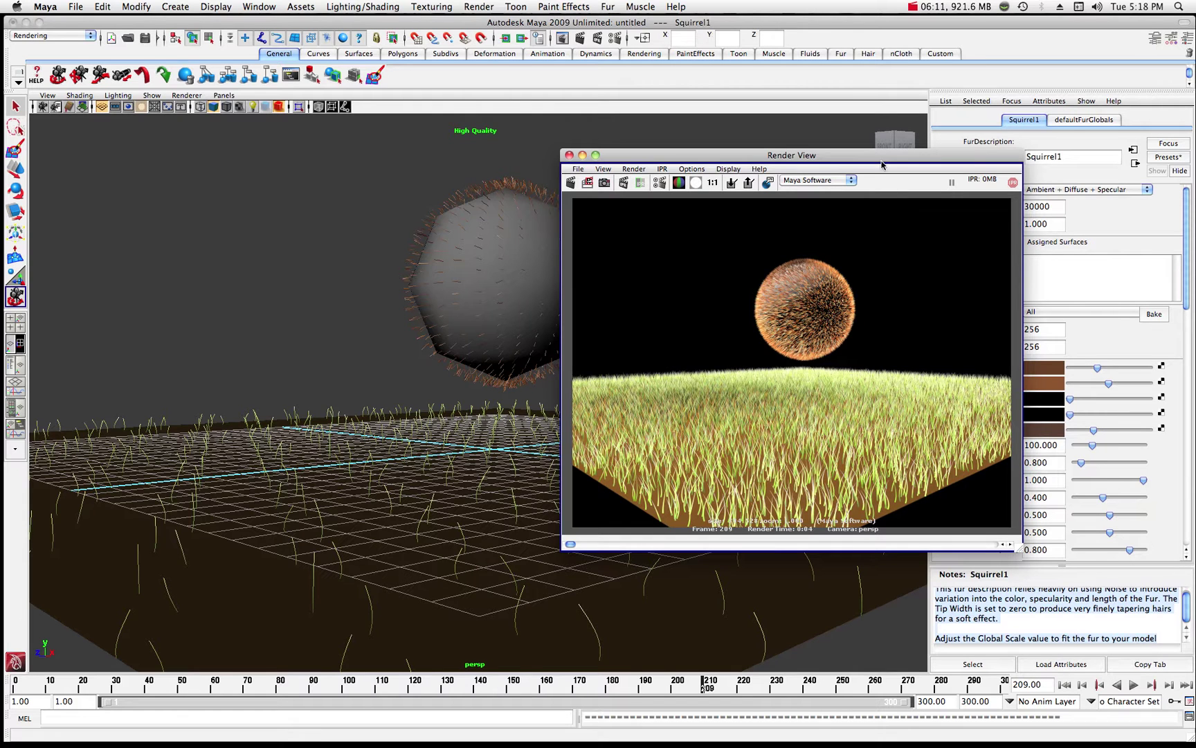
{"action": "left_click_drag", "start_coordinate": [878, 156], "coordinate": [859, 193]}
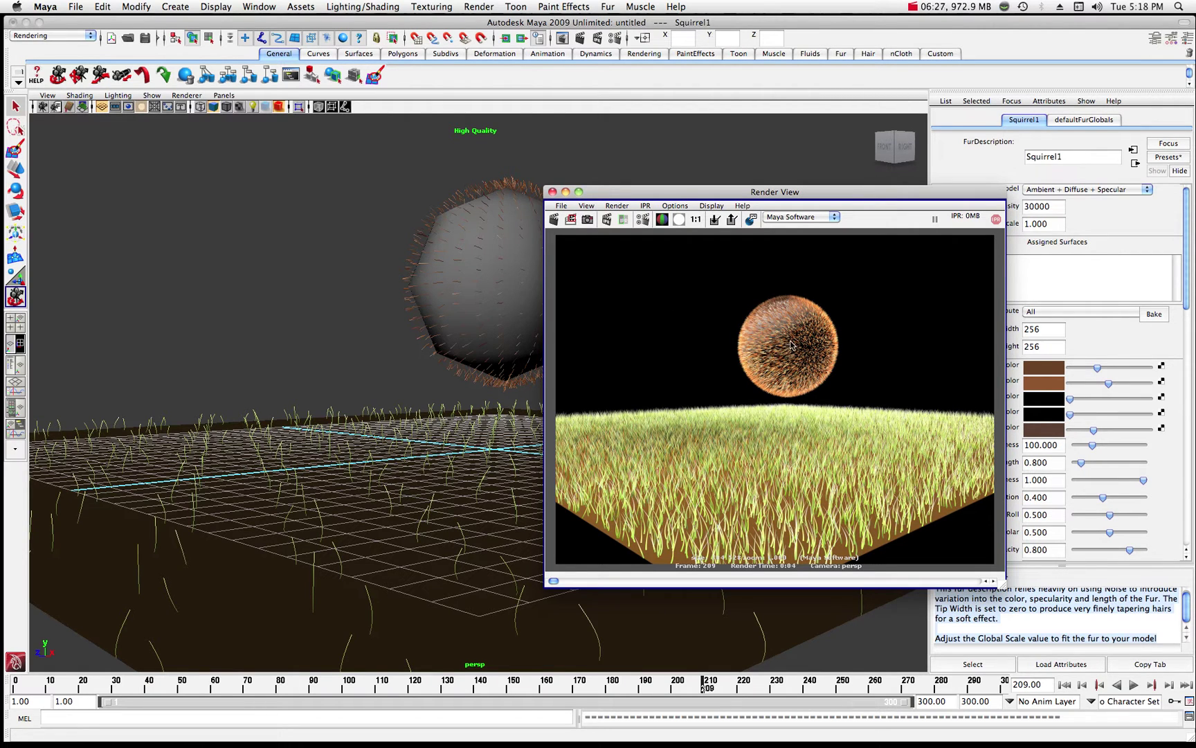
{"action": "left_click", "coordinate": [565, 191]}
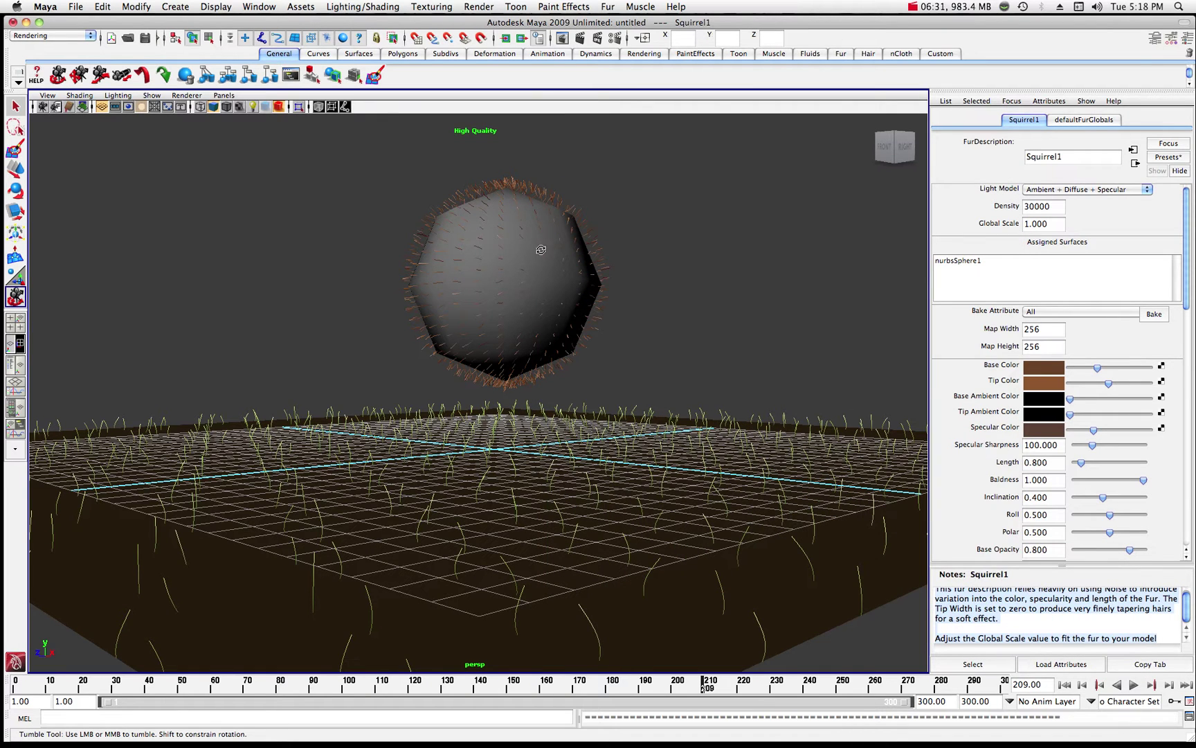
- Rewind to frame 0 and show the Grass_FurFeedback node's channels in the Channel Box
{"action": "left_click", "coordinate": [15, 686]}
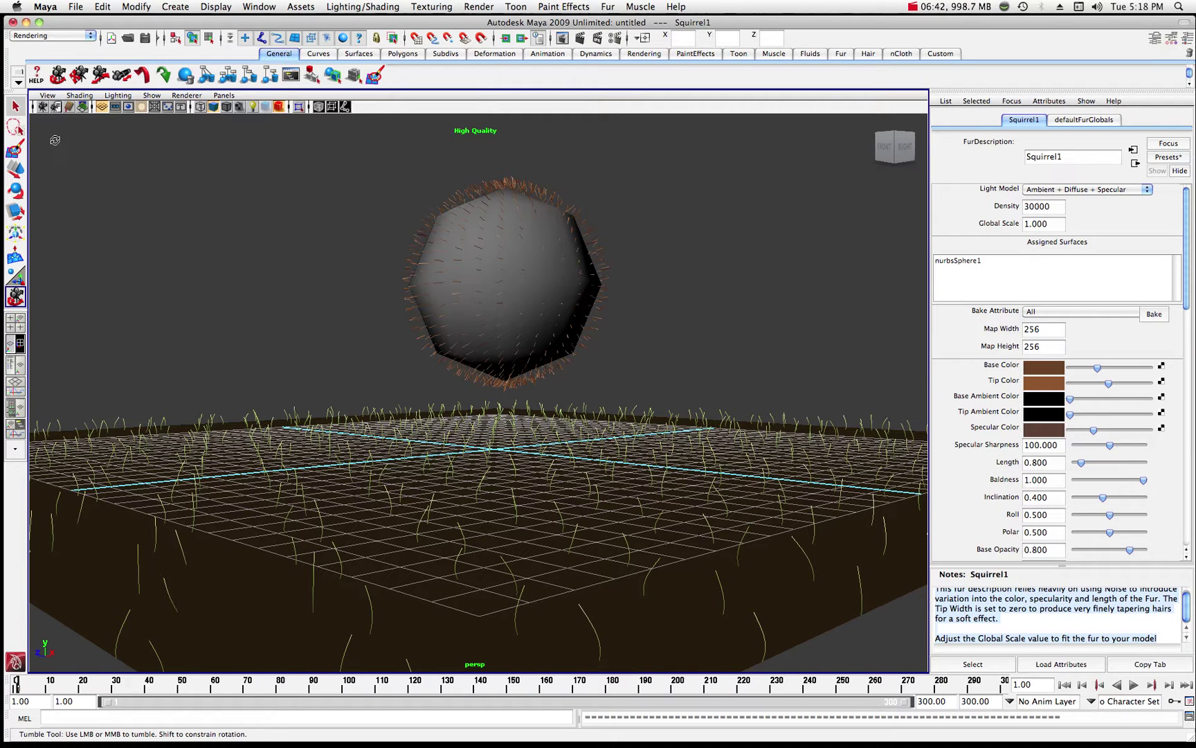
{"action": "left_click", "coordinate": [14, 108]}
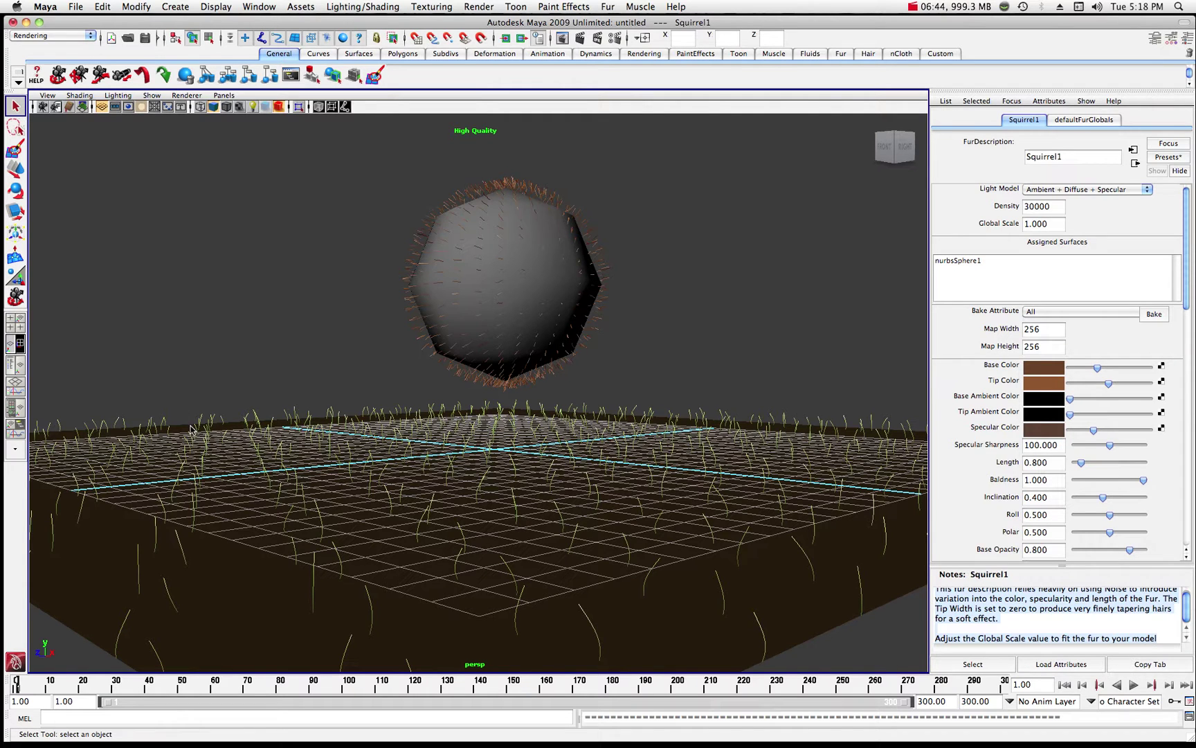
{"action": "left_click", "coordinate": [118, 424]}
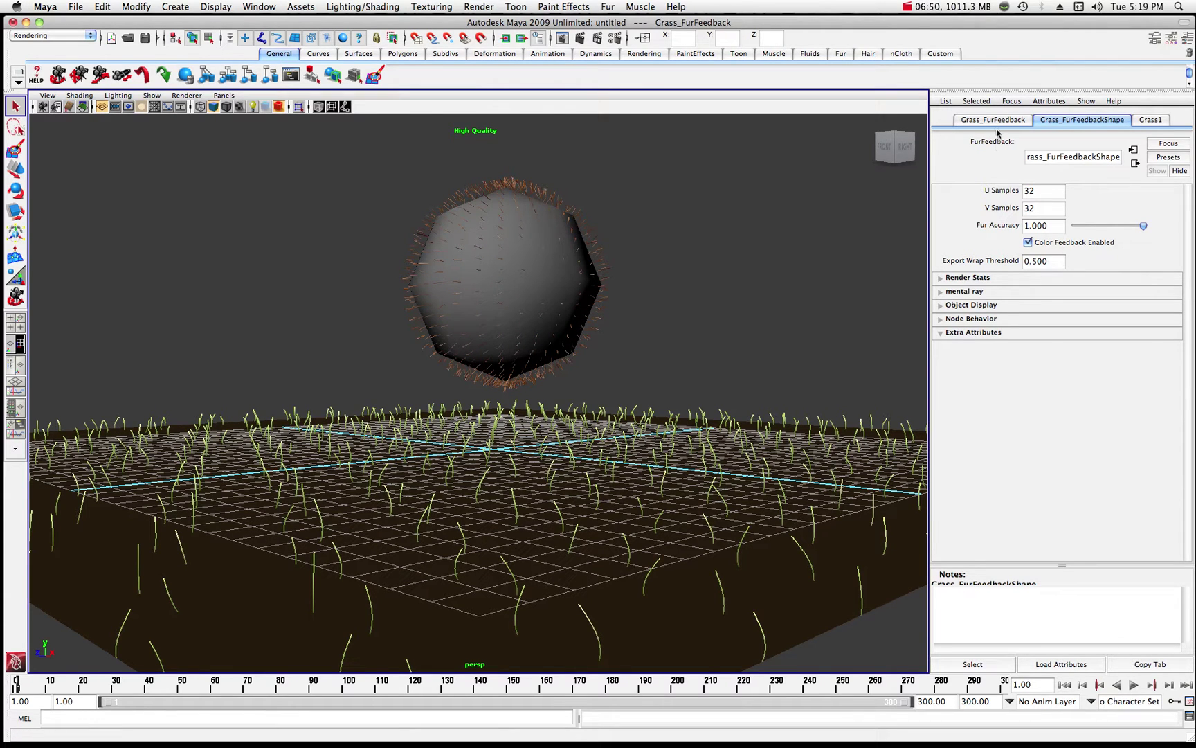
{"action": "left_click", "coordinate": [1148, 120]}
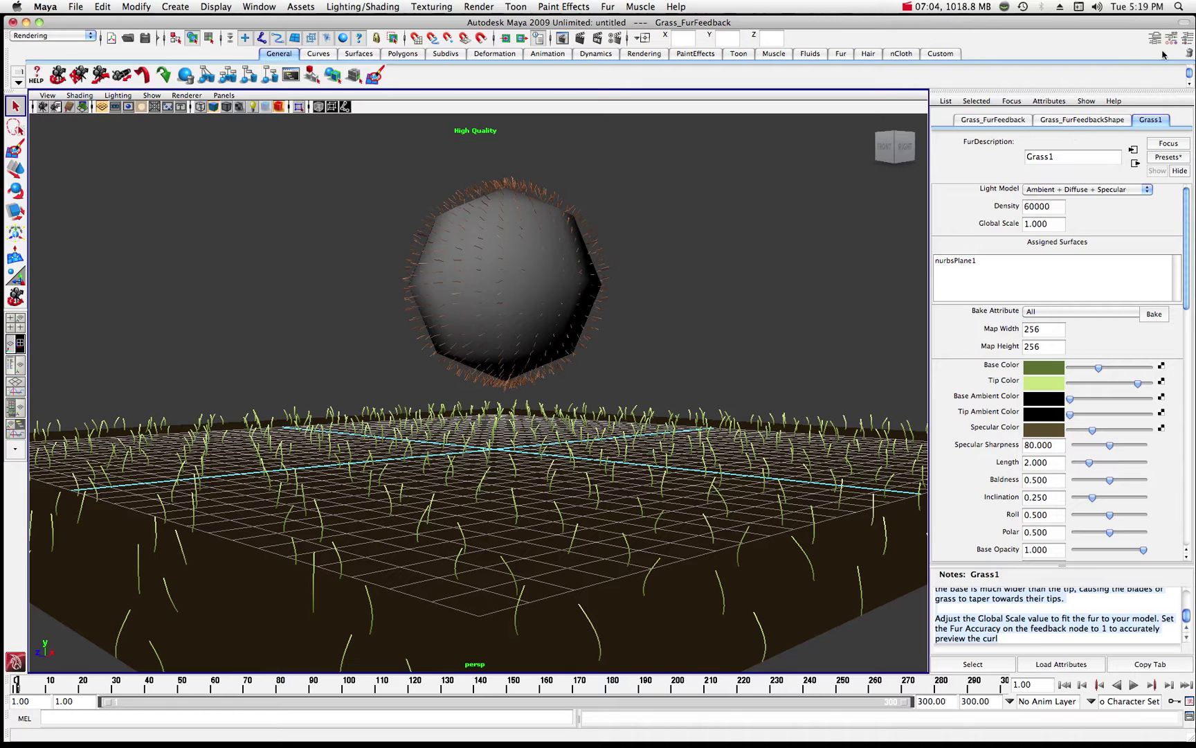
{"action": "left_click", "coordinate": [1188, 39]}
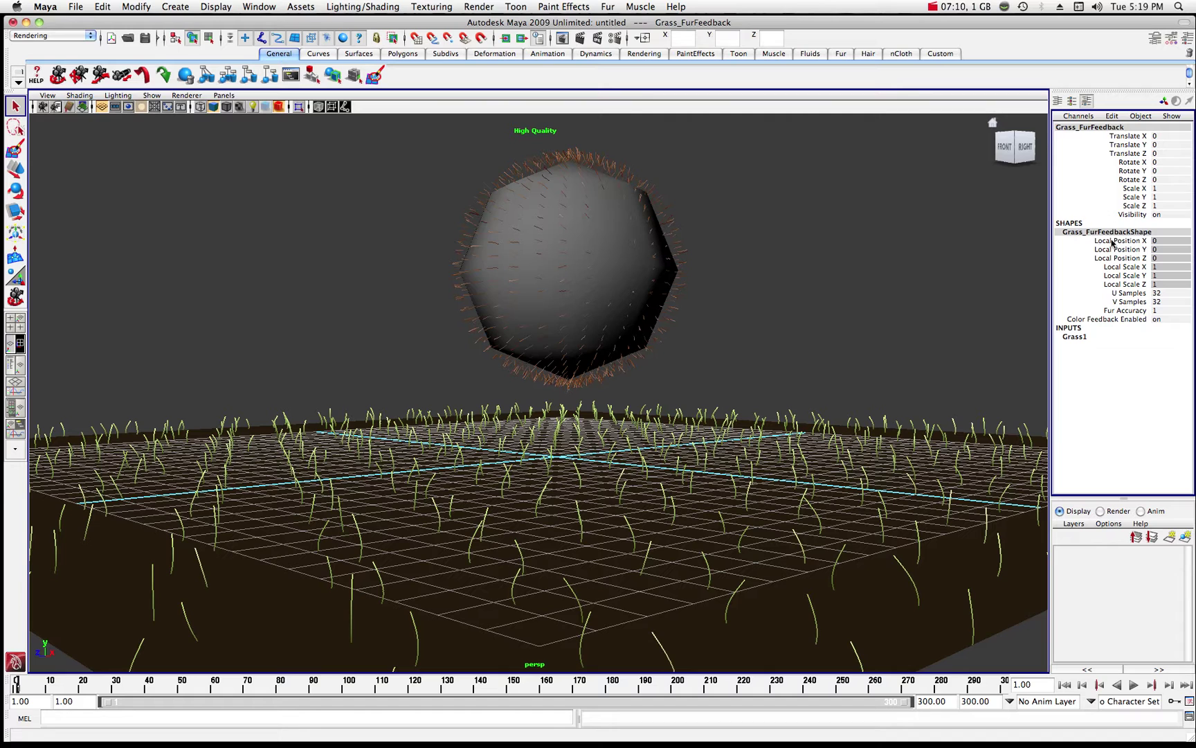
- Expand the Grass1 inputs and set a keyframe on its Length at the start frame
{"action": "left_click", "coordinate": [1075, 337]}
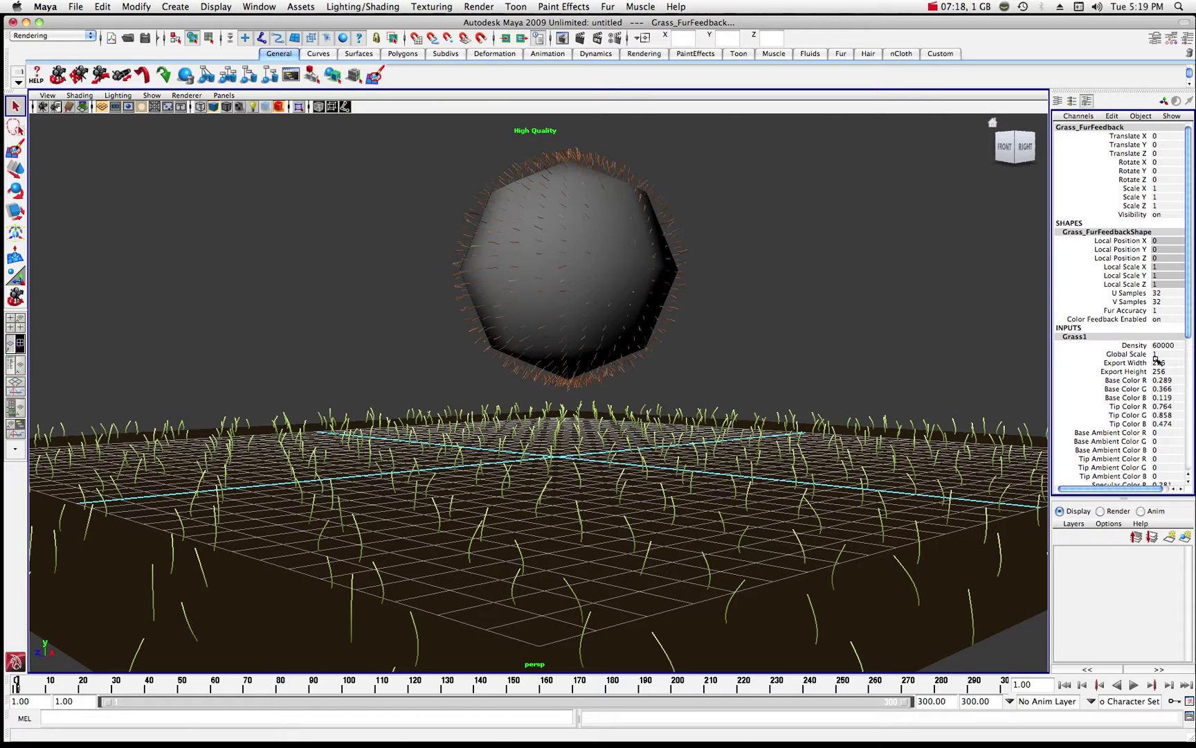
{"action": "left_click_drag", "start_coordinate": [1190, 313], "coordinate": [1189, 349]}
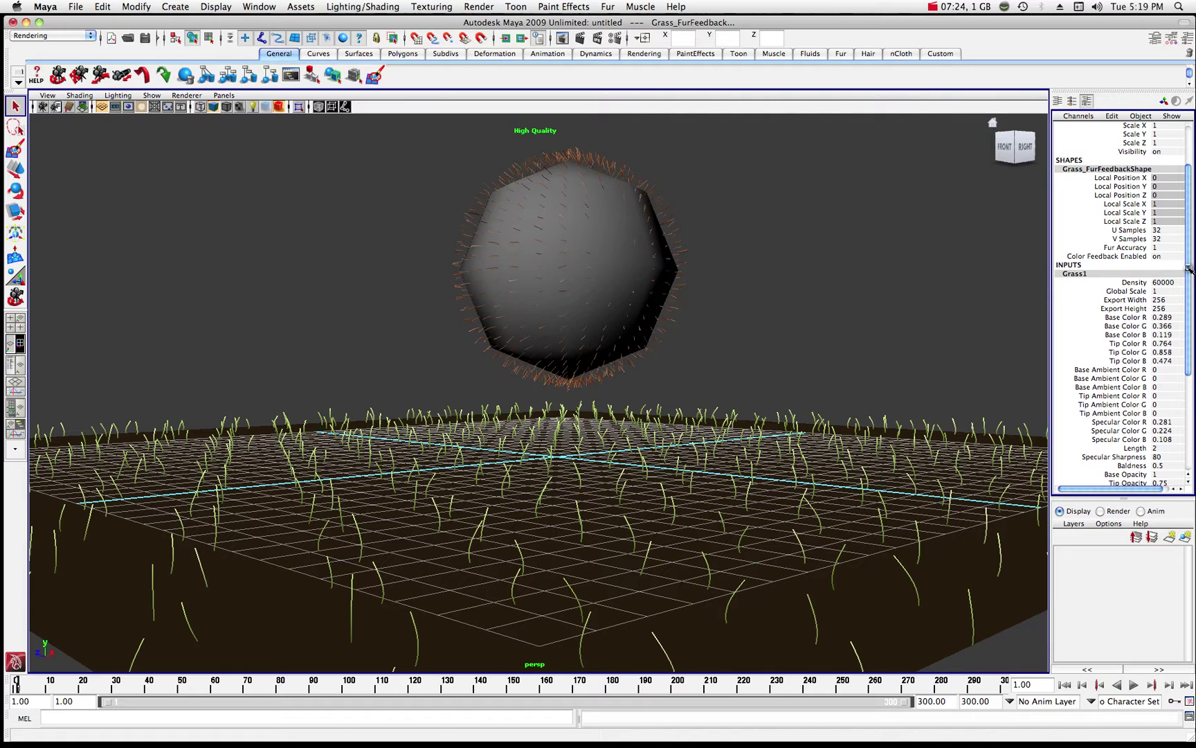
{"action": "left_click_drag", "start_coordinate": [1189, 269], "coordinate": [1189, 270]}
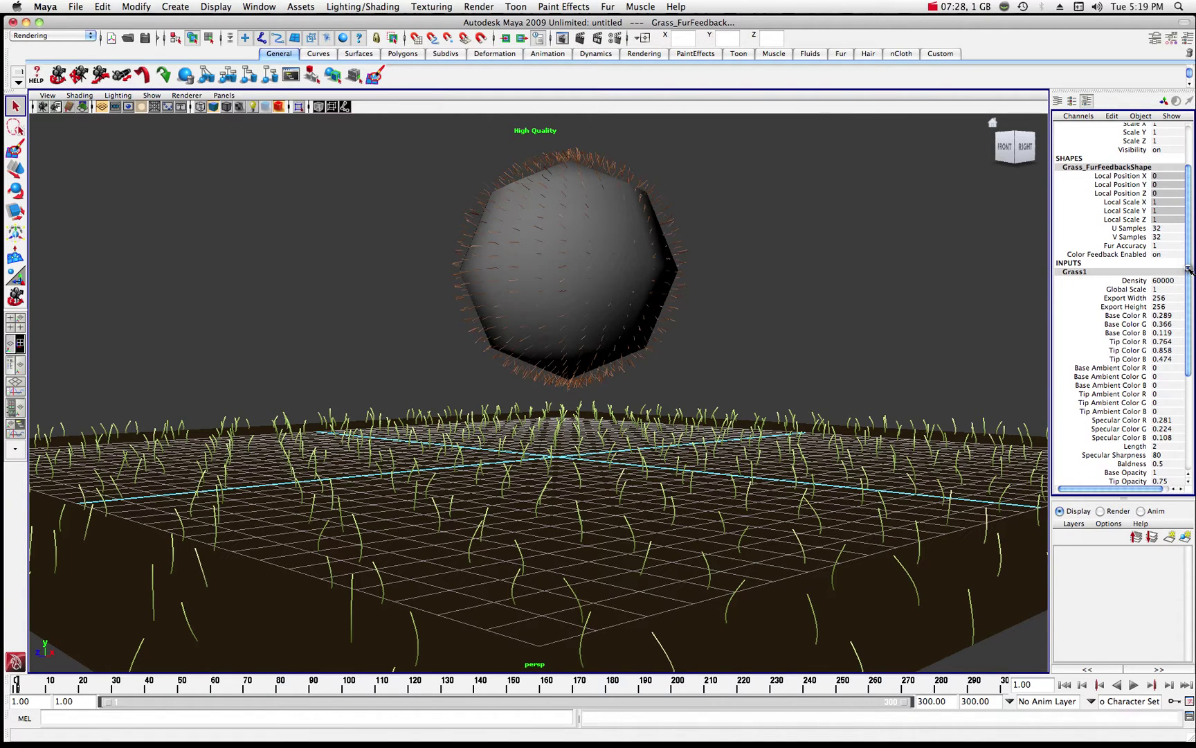
{"action": "left_click_drag", "start_coordinate": [1189, 270], "coordinate": [1190, 311]}
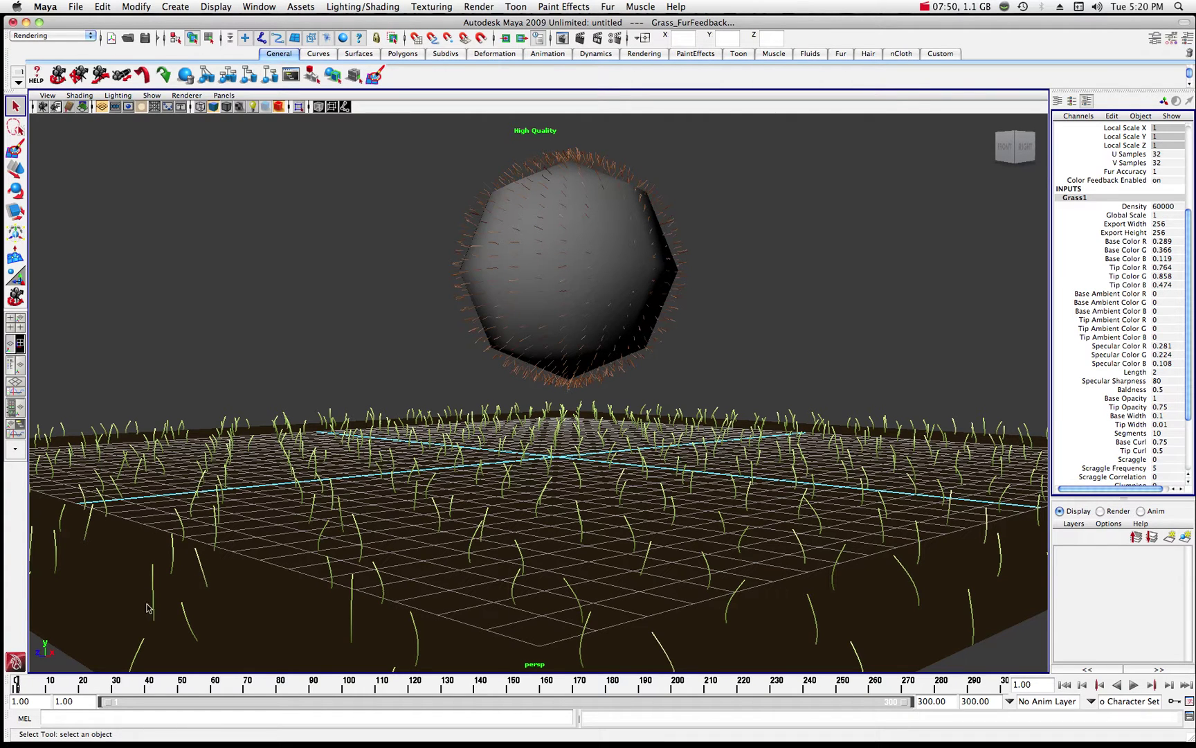
{"action": "left_click", "coordinate": [1137, 374]}
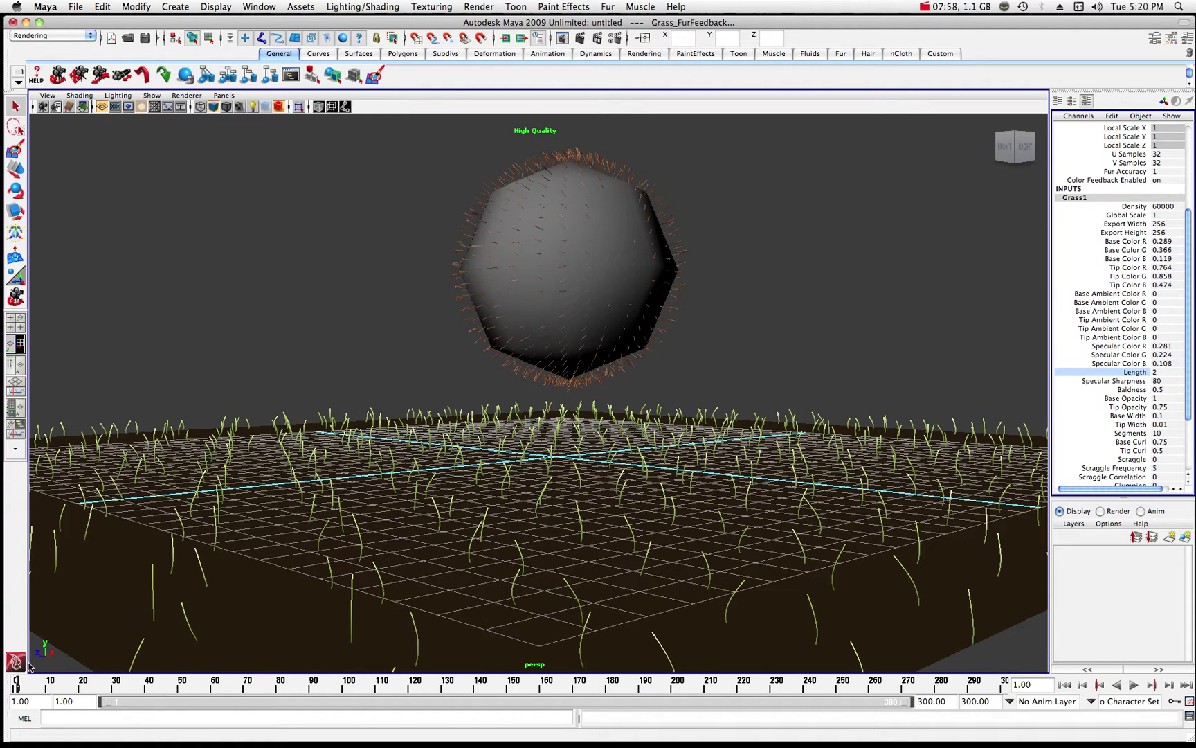
{"action": "key", "text": "s"}
- At frame 300, set the Grass1 Length to 6
{"action": "mouse_move", "coordinate": [18, 682]}
{"action": "left_mouse_down"}
{"action": "mouse_move", "coordinate": [207, 662]}
{"action": "mouse_move", "coordinate": [1017, 688]}
{"action": "left_mouse_up"}
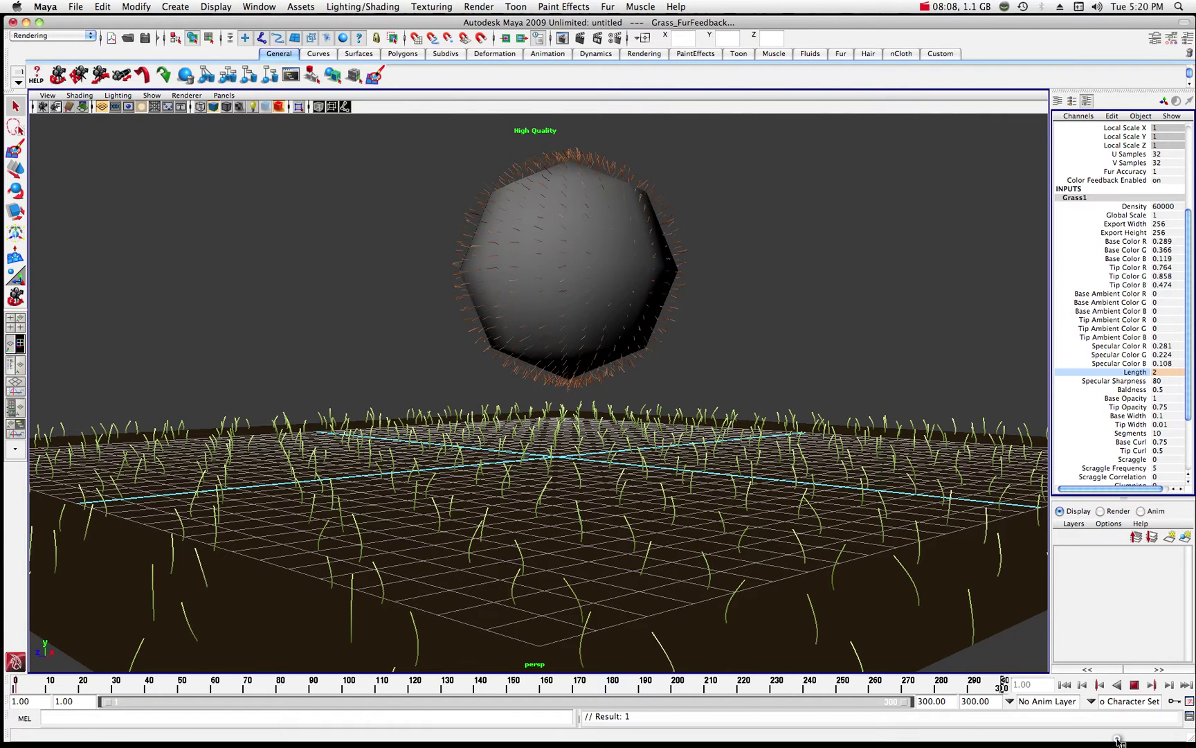
{"action": "left_click", "coordinate": [1155, 375]}
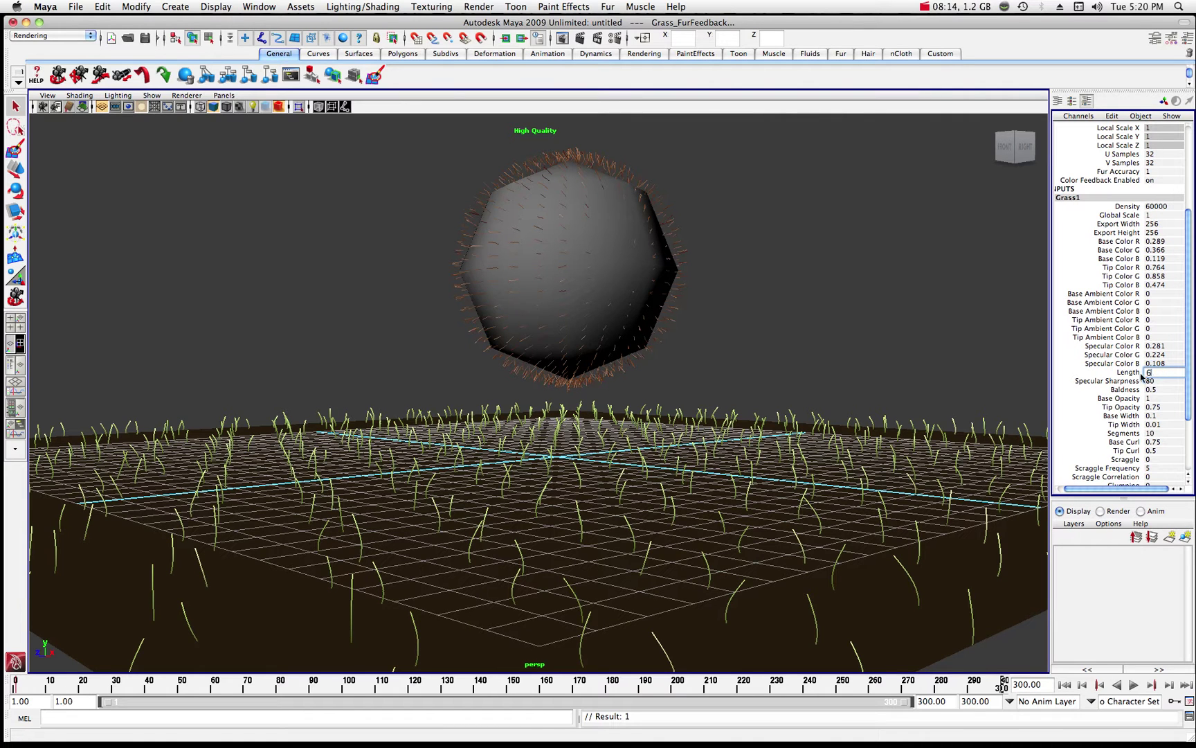
{"action": "key", "text": "Return"}
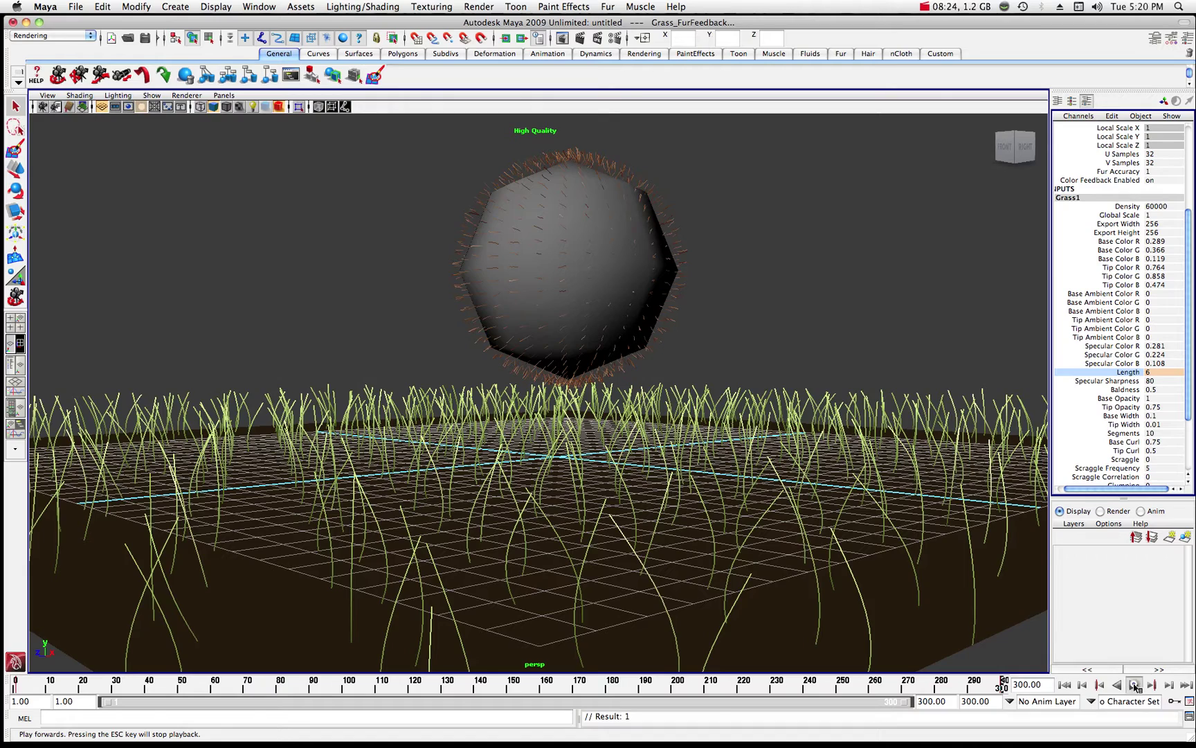
- Play the grass animation and stop at frame 277, where Length reads 5.692
{"action": "left_click", "coordinate": [1134, 686]}
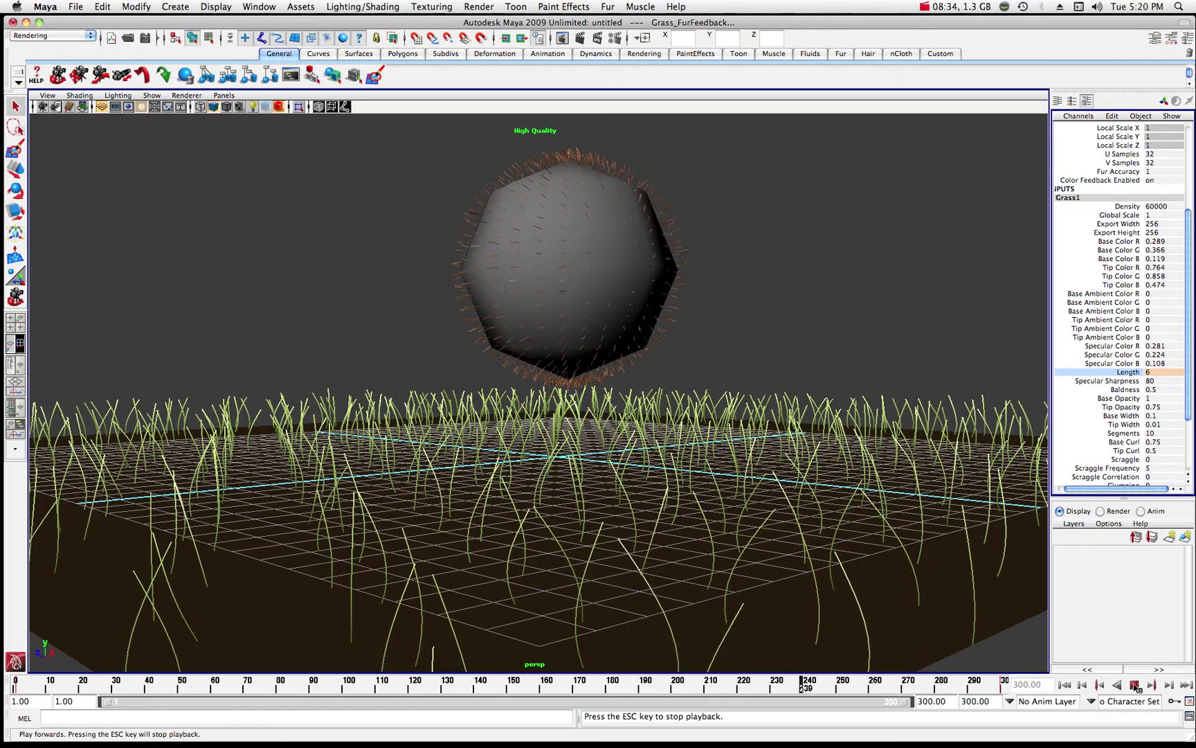
{"action": "left_click", "coordinate": [1136, 685]}
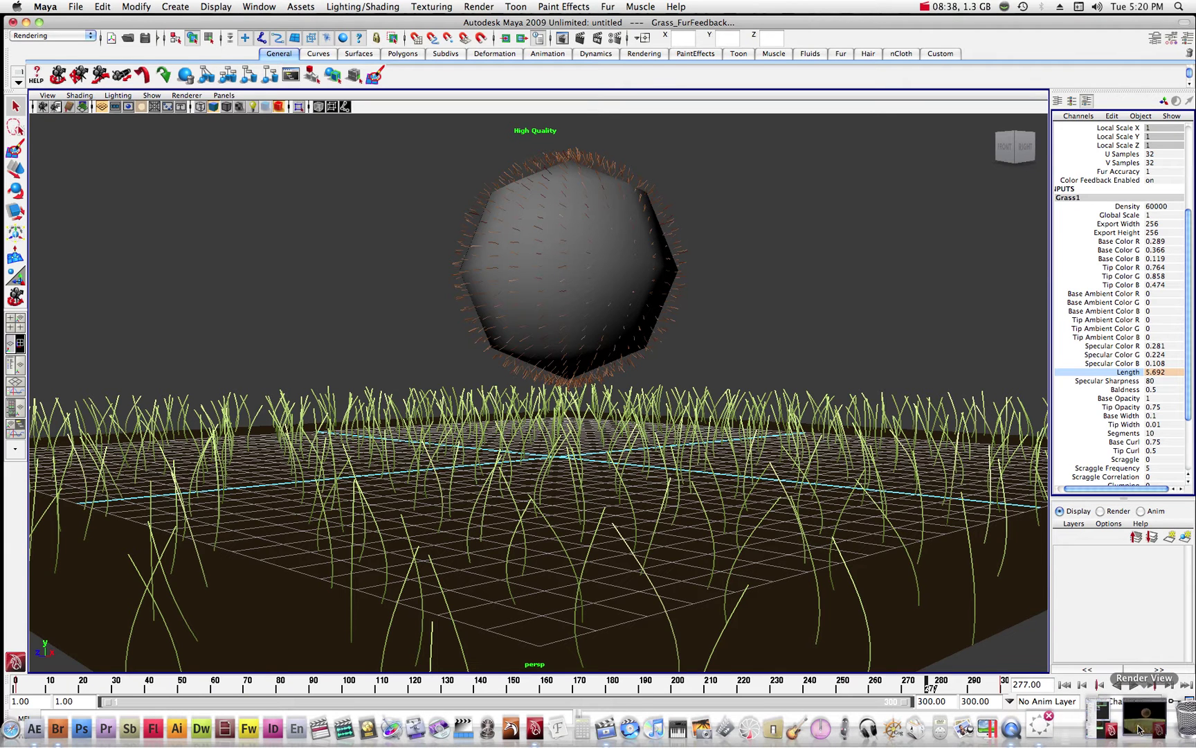
- Restore Render View and re-render frame 277 showing the tall grass under the sphere
{"action": "left_click", "coordinate": [1139, 728]}
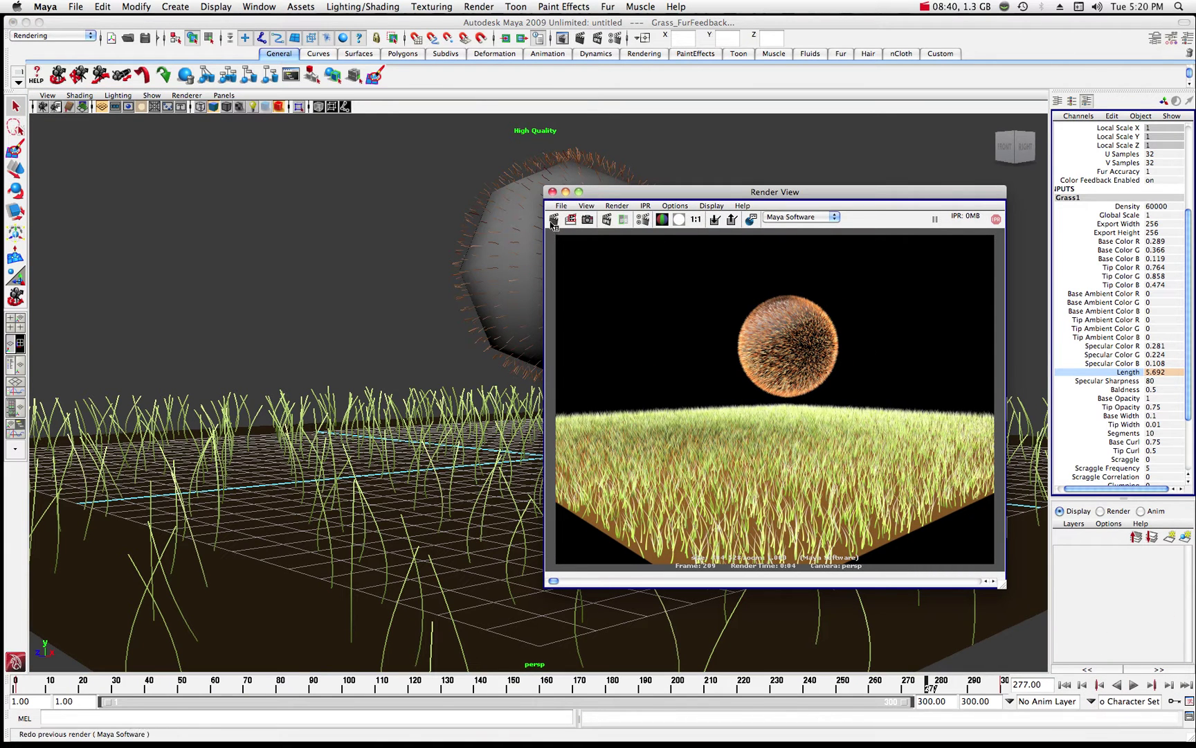
{"action": "left_click", "coordinate": [554, 220]}
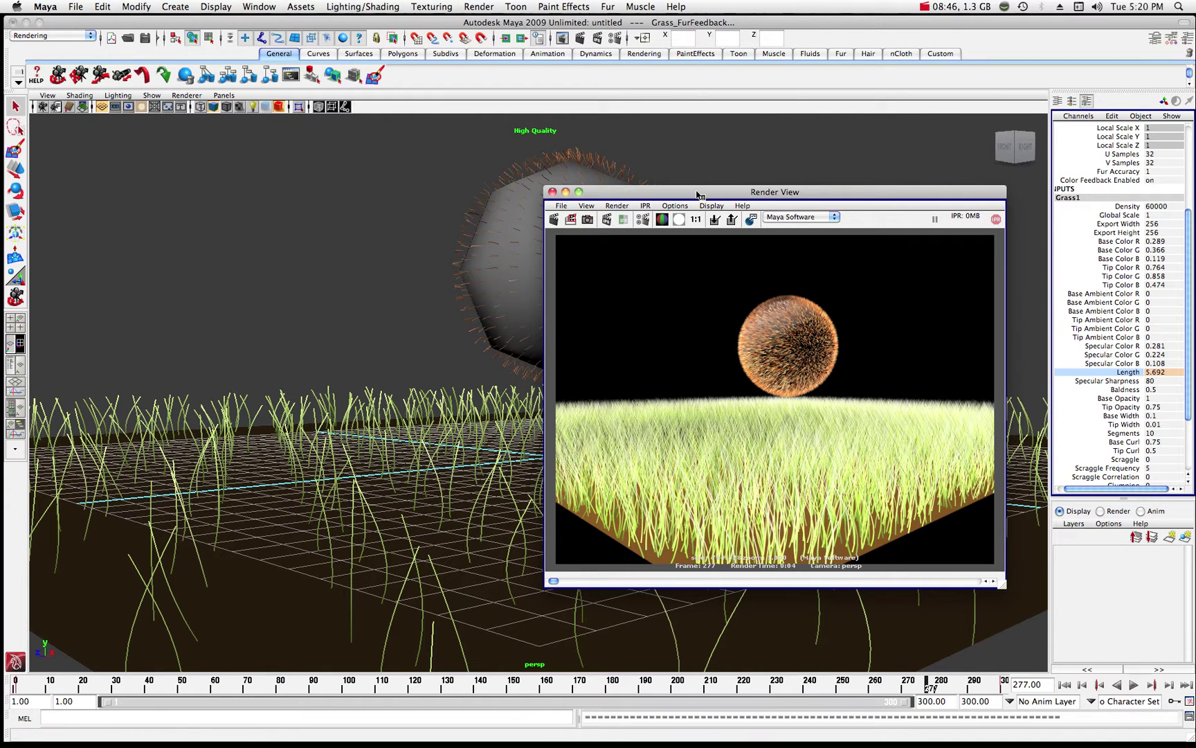
{"action": "mouse_move", "coordinate": [698, 196]}
{"action": "left_mouse_down"}
{"action": "mouse_move", "coordinate": [711, 196]}
{"action": "mouse_move", "coordinate": [682, 205]}
{"action": "left_mouse_up"}
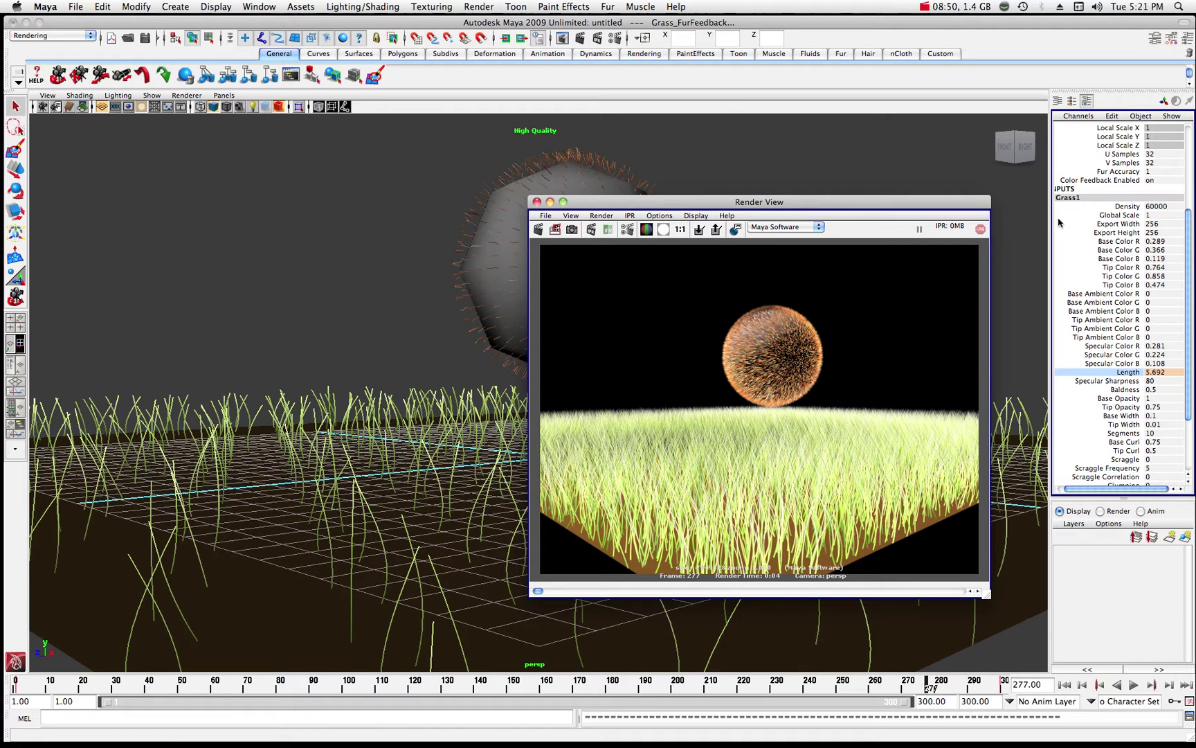
- Select pointLight1 in the Outliner and lower its Intensity from 2.844 to 1.927
{"action": "key", "text": "shift+o"}
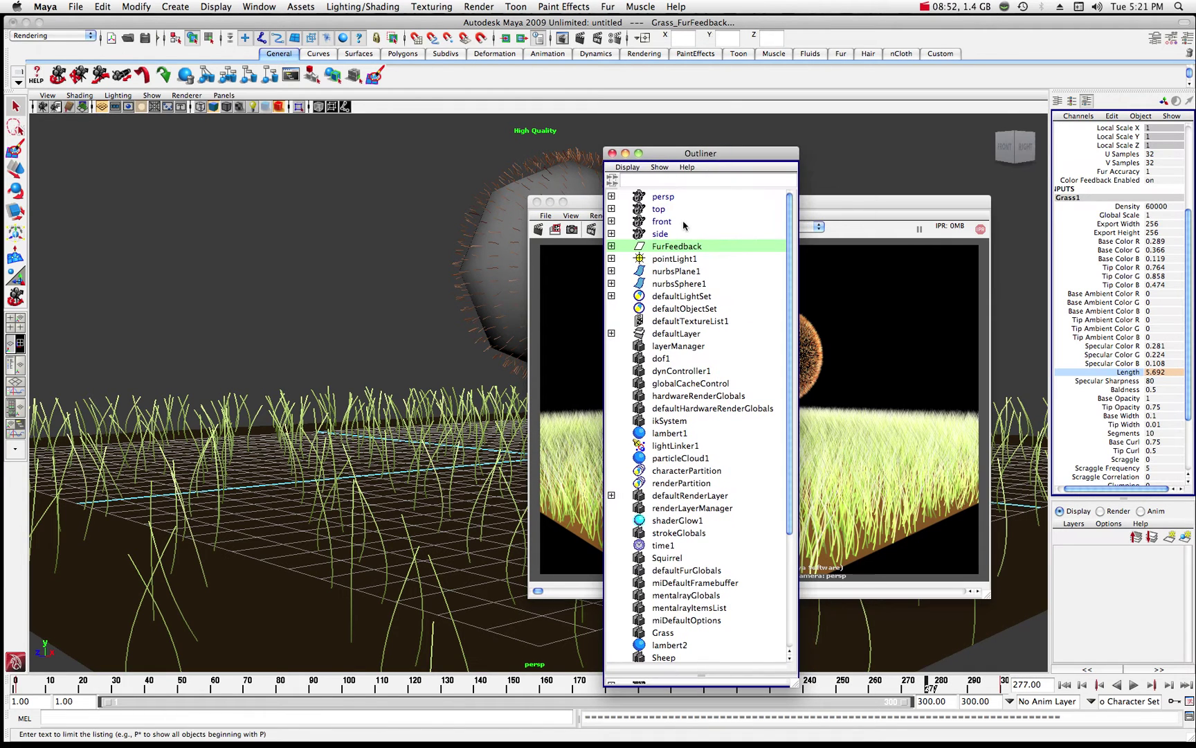
{"action": "left_click", "coordinate": [673, 261]}
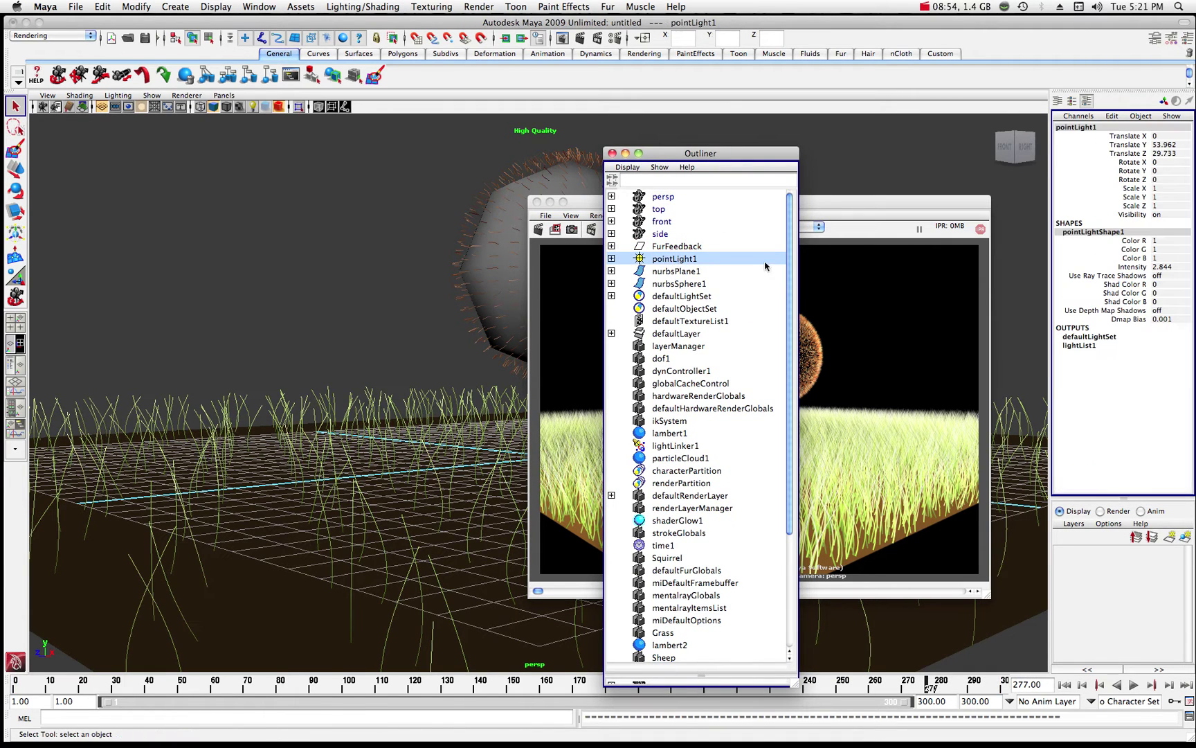
{"action": "left_click", "coordinate": [1156, 38]}
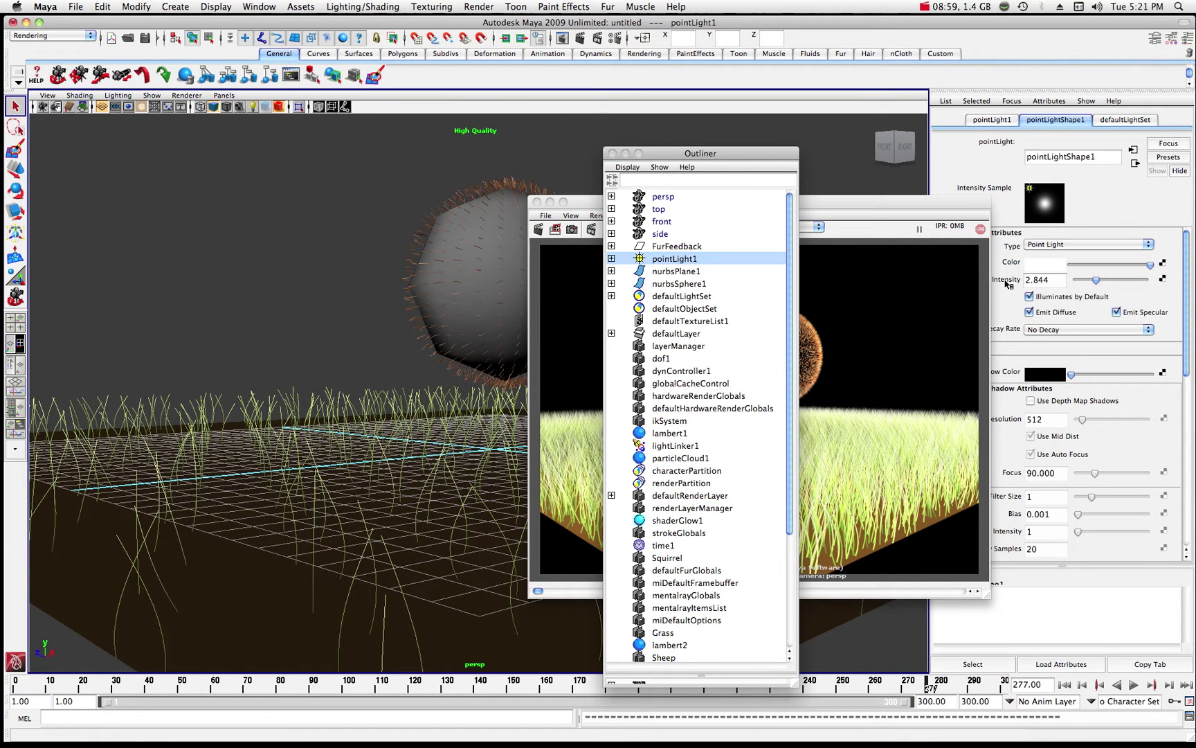
{"action": "left_click_drag", "start_coordinate": [1094, 283], "coordinate": [1090, 284]}
- Re-render frame 277 with the dimmer light, then minimize Render View
{"action": "left_click", "coordinate": [626, 153]}
{"action": "left_click", "coordinate": [539, 229]}
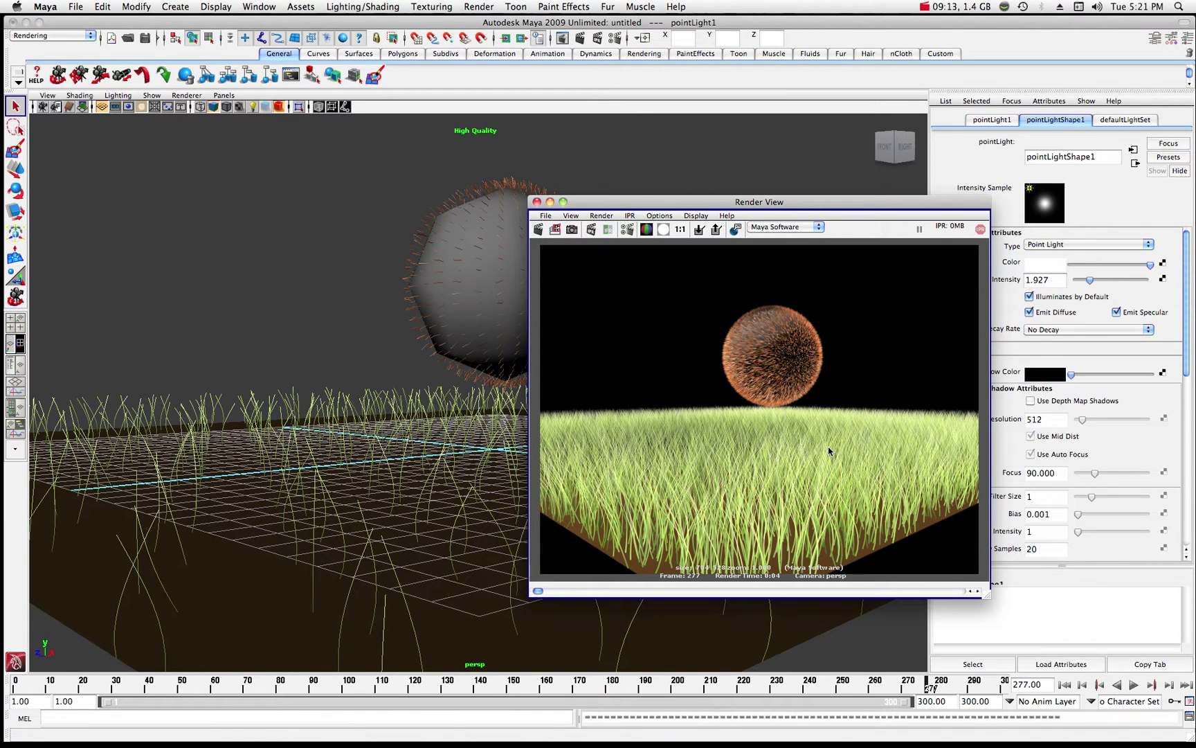
{"action": "left_click_drag", "start_coordinate": [594, 205], "coordinate": [637, 196]}
{"action": "left_click", "coordinate": [594, 192]}
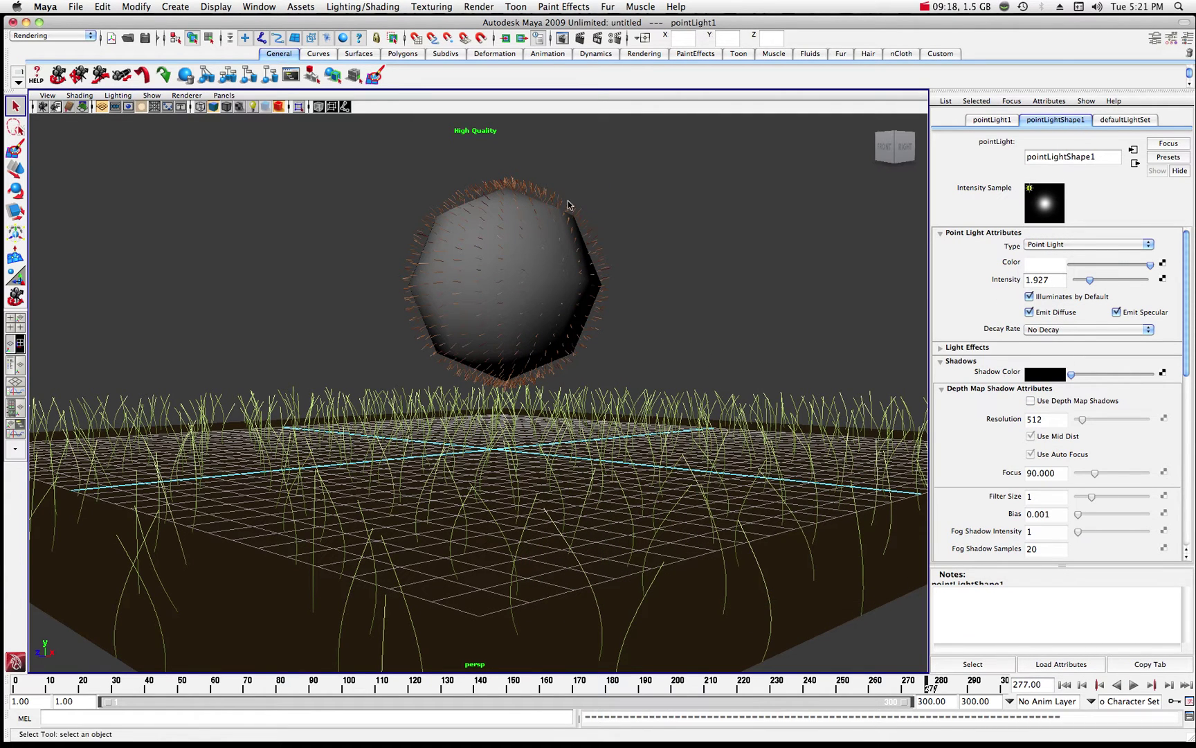
- Select the sphere's Squirrel_FurFeedback node and list its Squirrel1 input in the Channel Box
{"action": "left_click", "coordinate": [545, 190]}
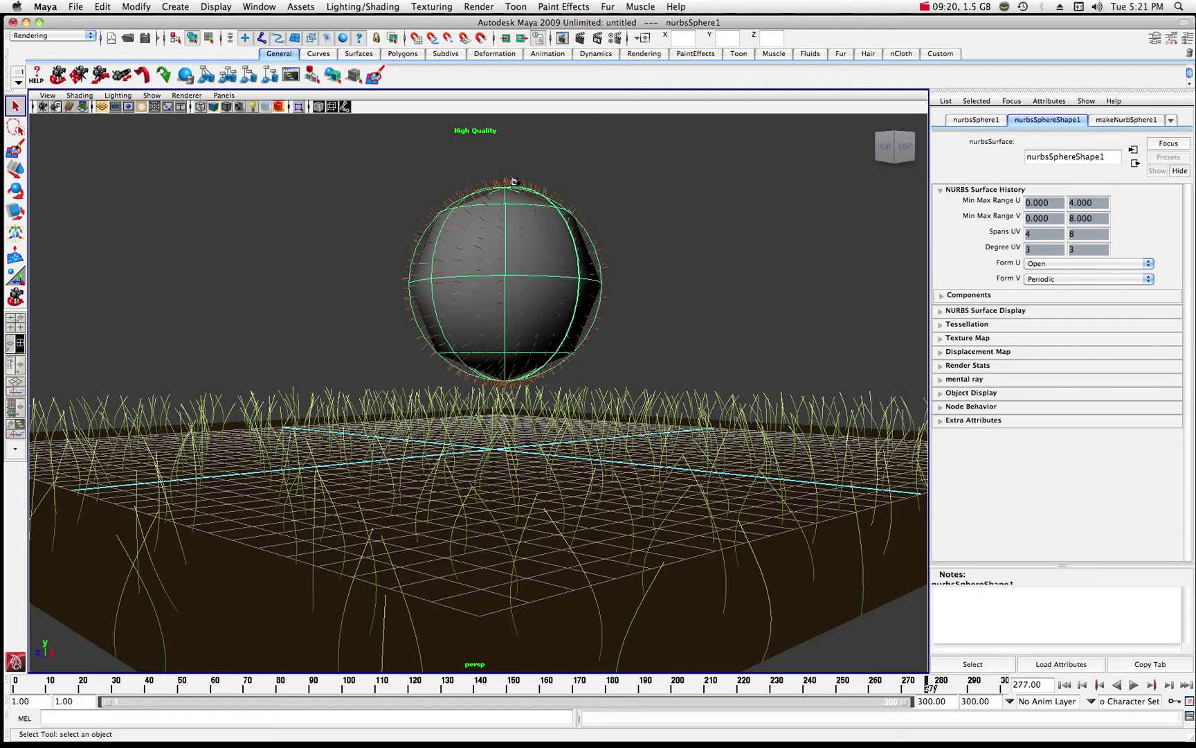
{"action": "left_click", "coordinate": [515, 182]}
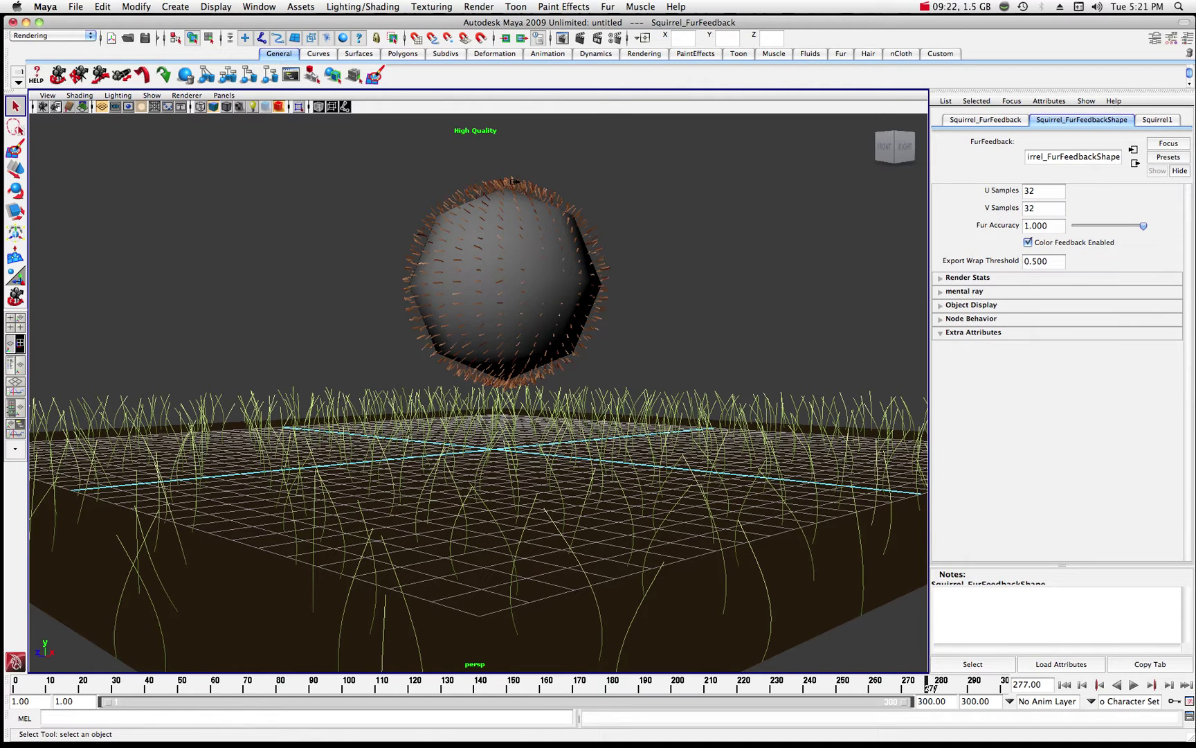
{"action": "left_click", "coordinate": [1164, 120]}
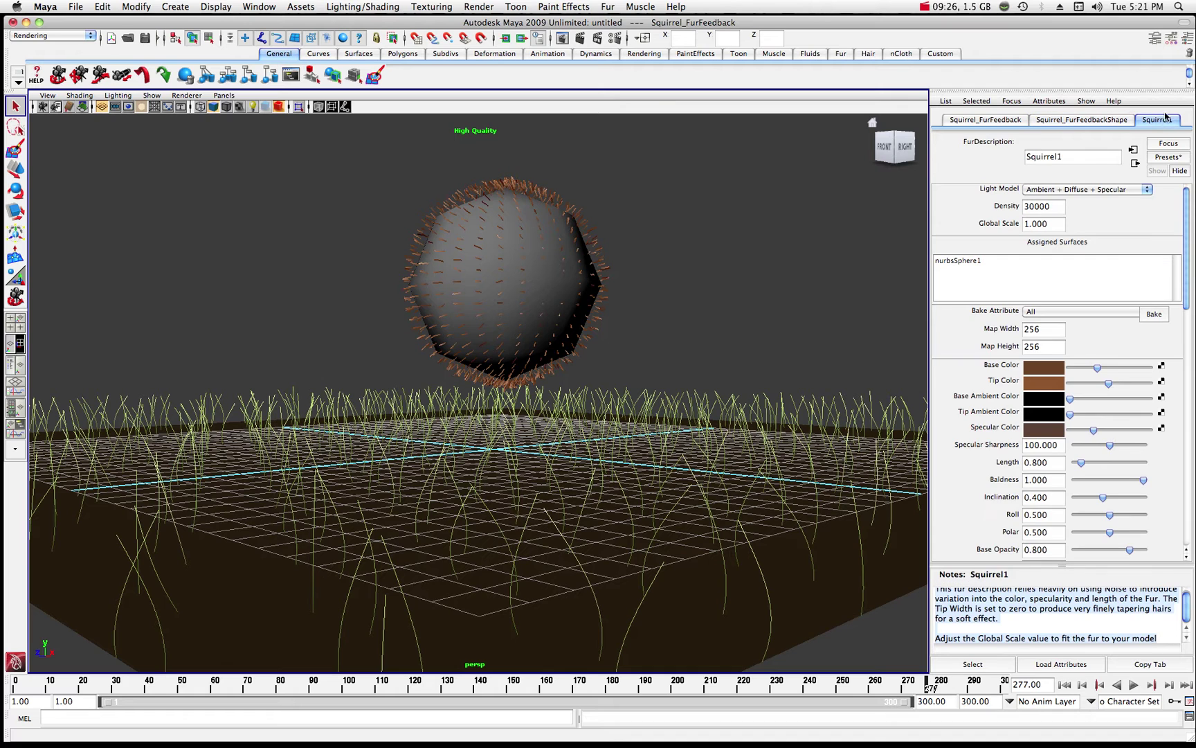
{"action": "left_click", "coordinate": [1187, 38]}
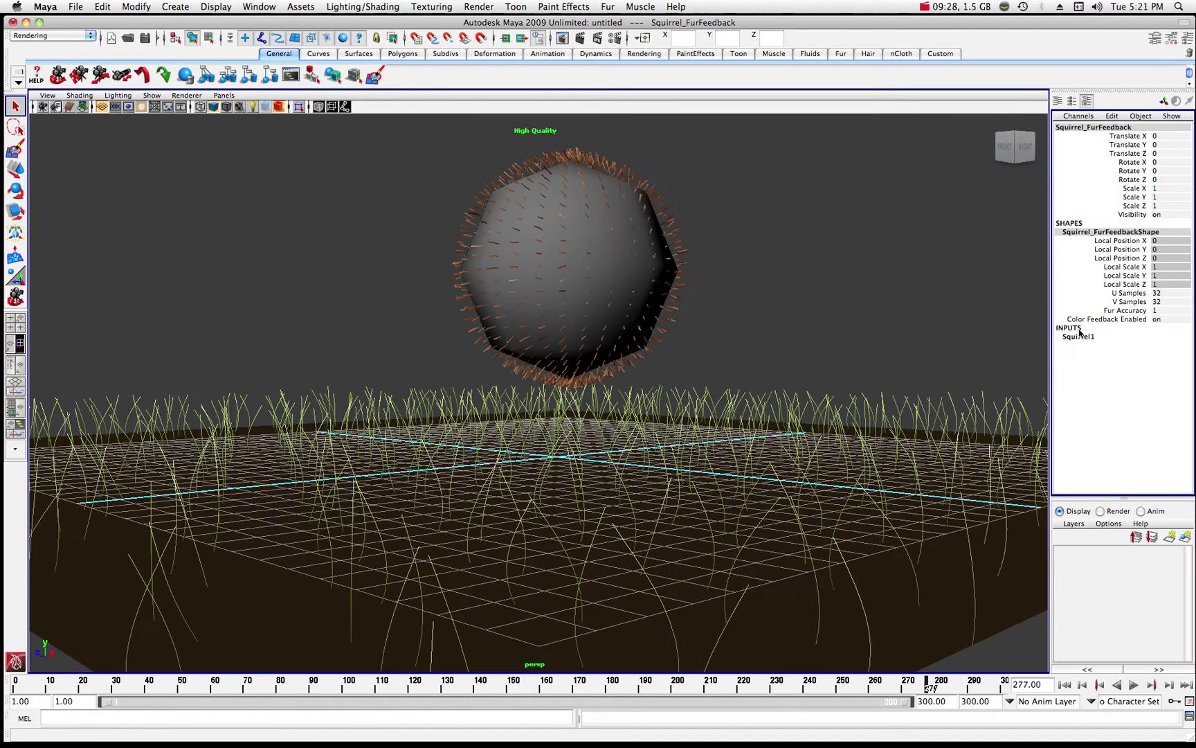
- Key the Squirrel1 fur Length at 0.8 on frame 1
{"action": "left_click", "coordinate": [1071, 338]}
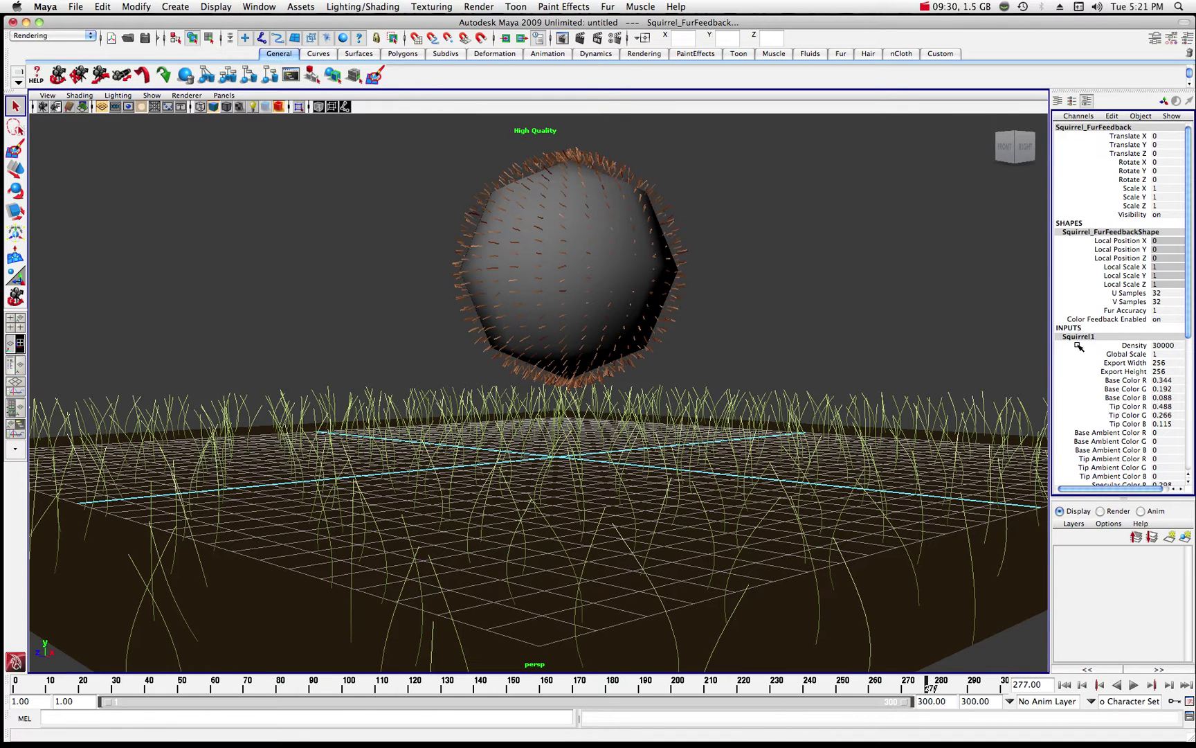
{"action": "left_click_drag", "start_coordinate": [1190, 302], "coordinate": [1187, 366]}
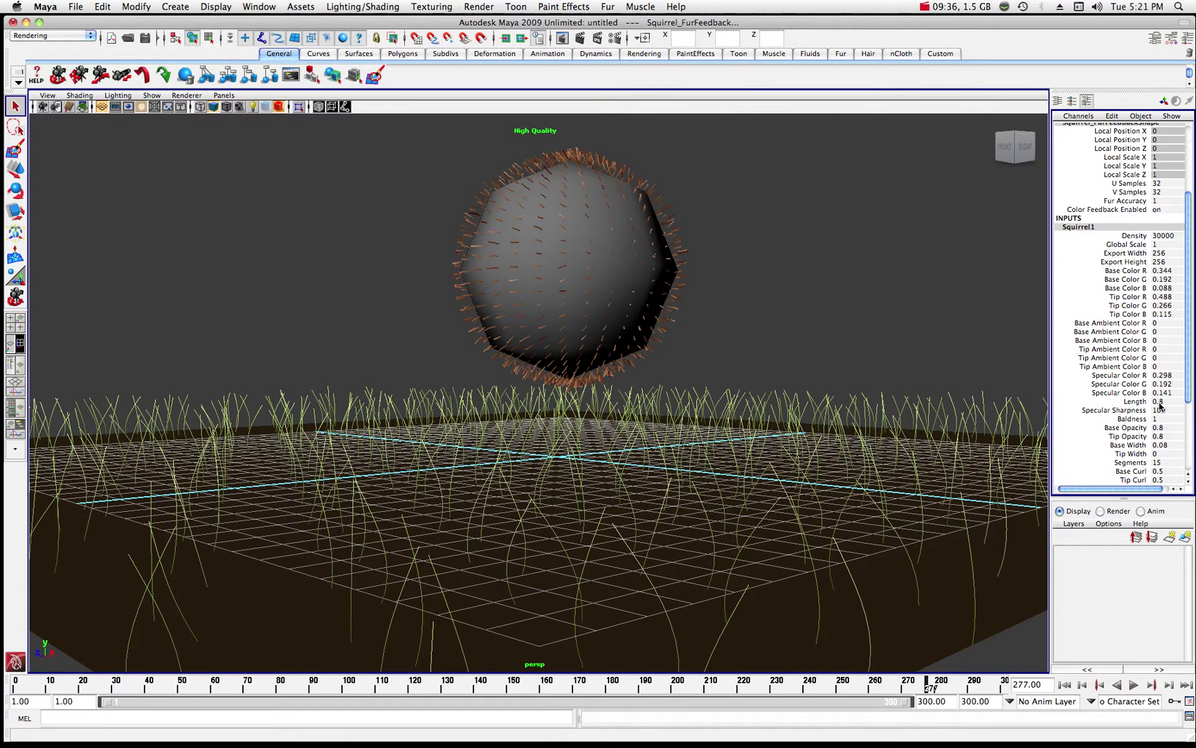
{"action": "left_click", "coordinate": [1131, 404]}
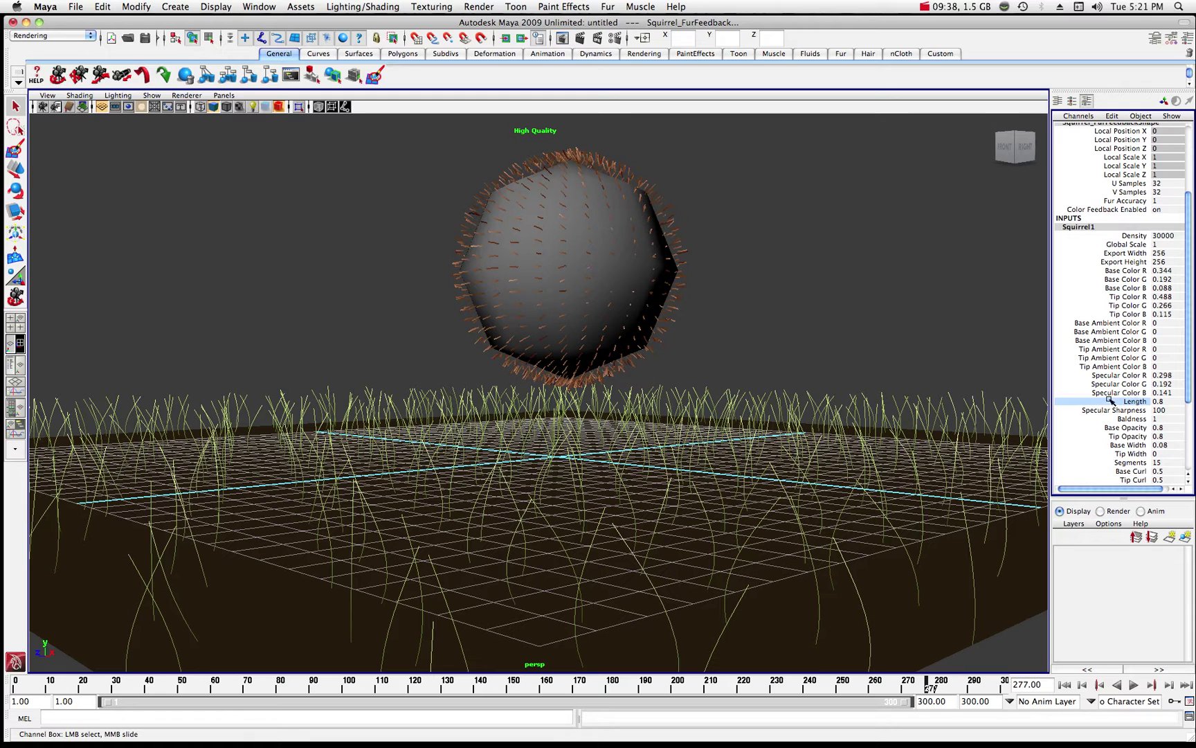
{"action": "left_click", "coordinate": [16, 684]}
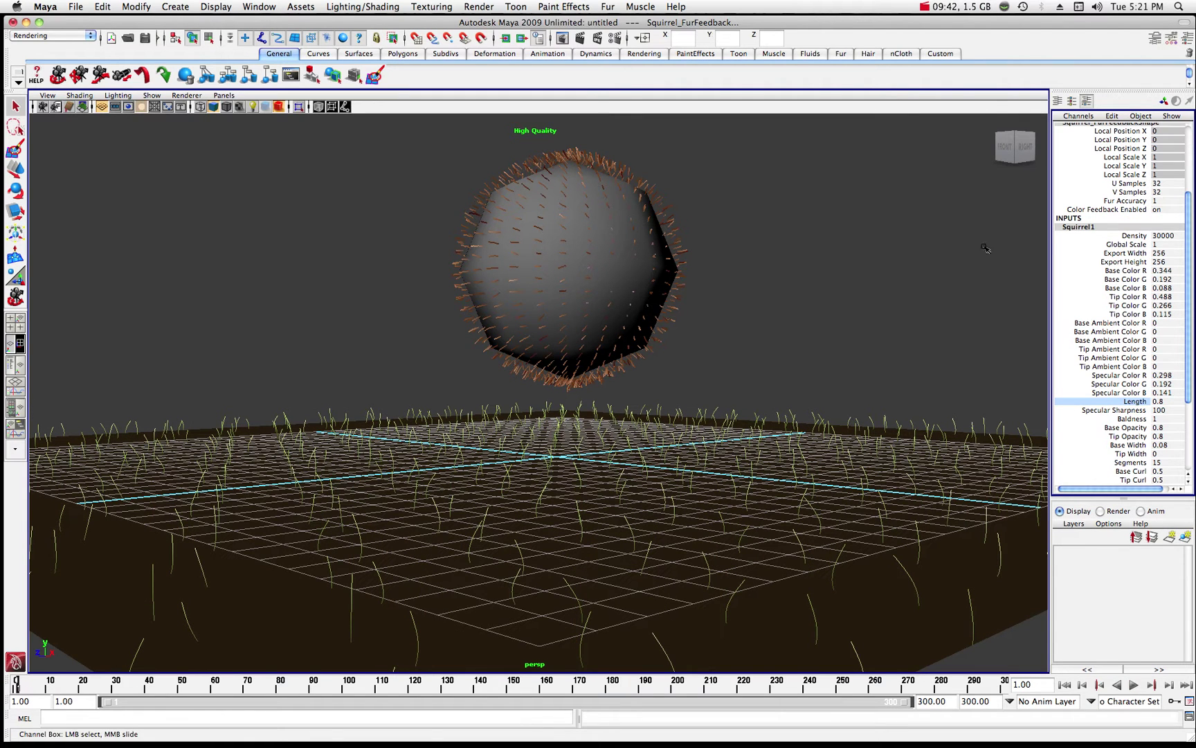
{"action": "right_click_drag", "start_coordinate": [1132, 411], "coordinate": [1134, 406]}
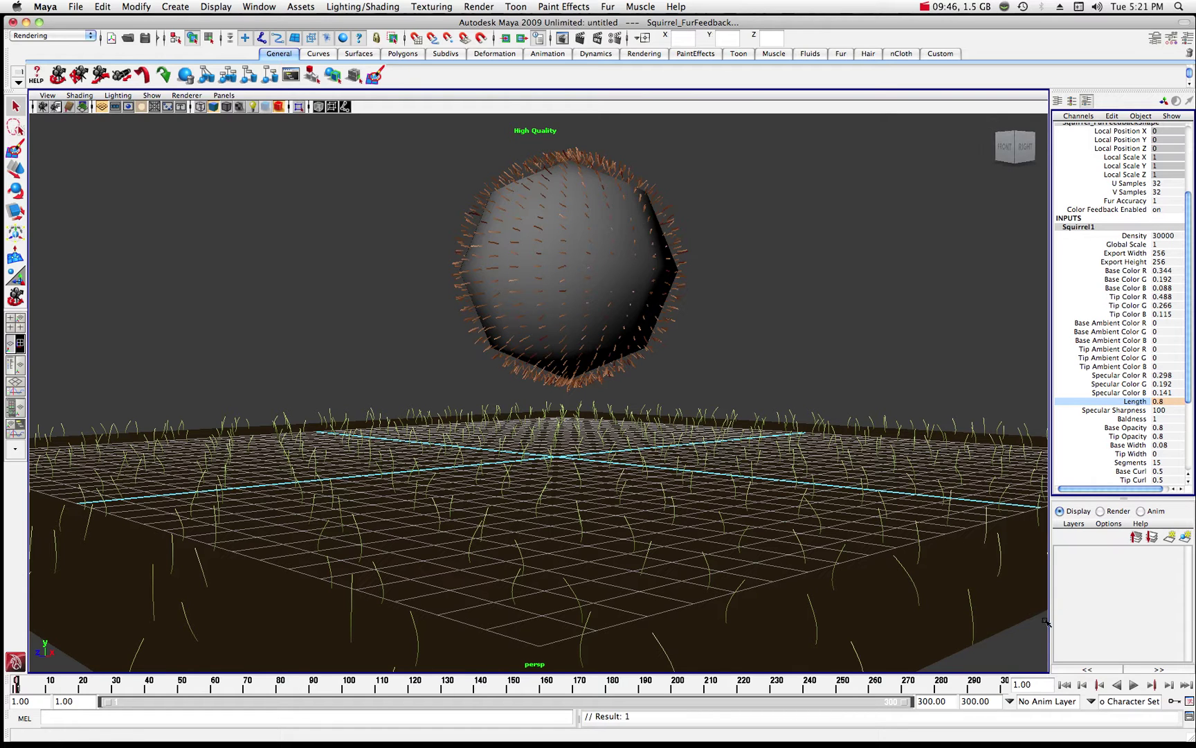
- At frame 300, raise the Squirrel1 Length to 20 and play back the fur growth
{"action": "left_click", "coordinate": [1004, 686]}
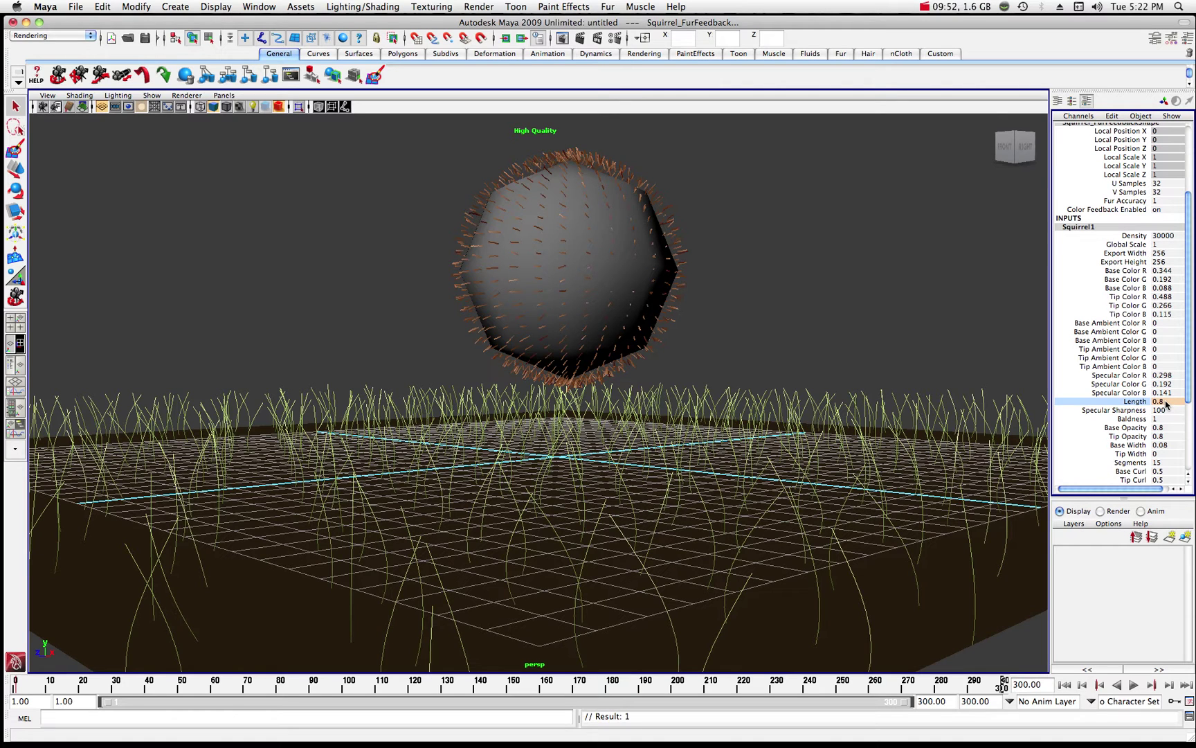
{"action": "double_click", "coordinate": [1163, 402]}
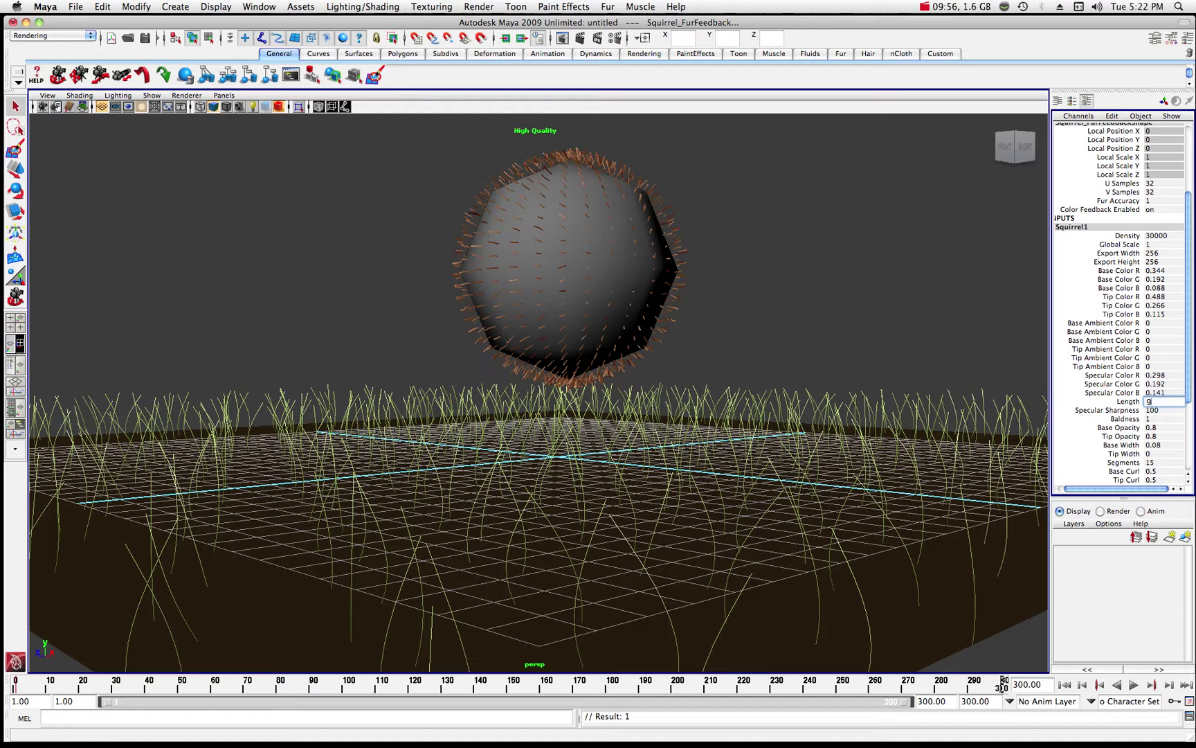
{"action": "key", "text": "Return"}
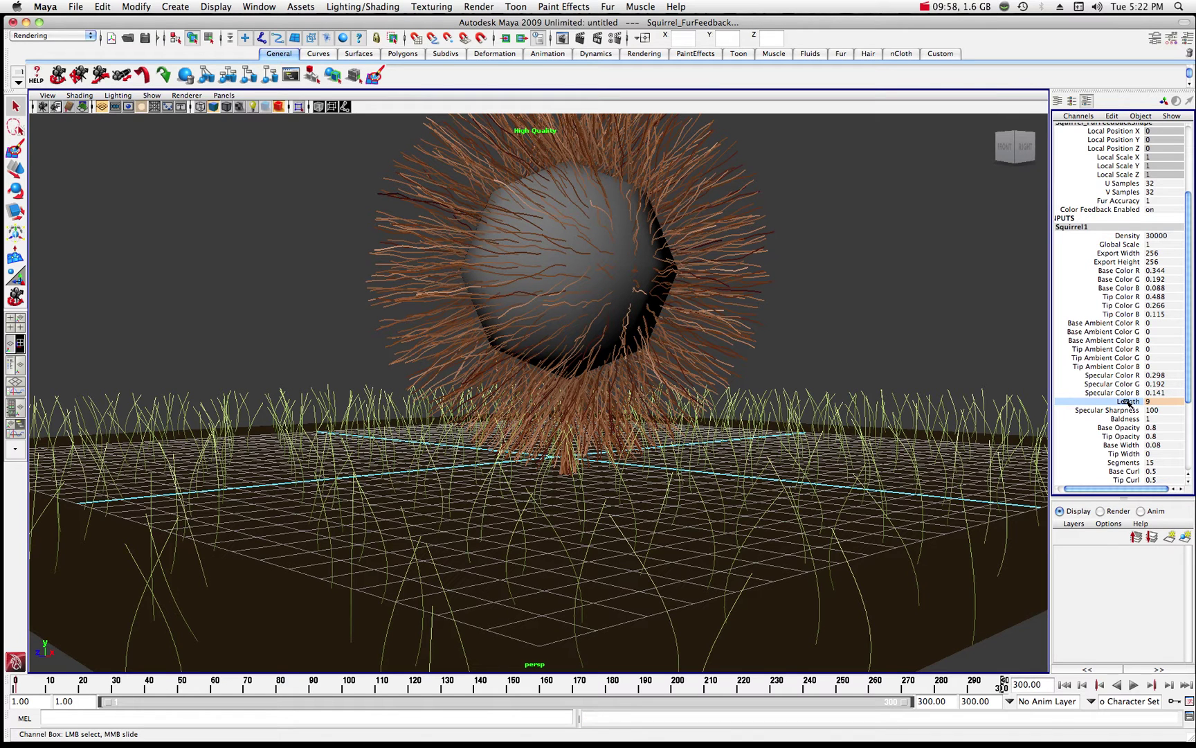
{"action": "double_click", "coordinate": [1153, 402]}
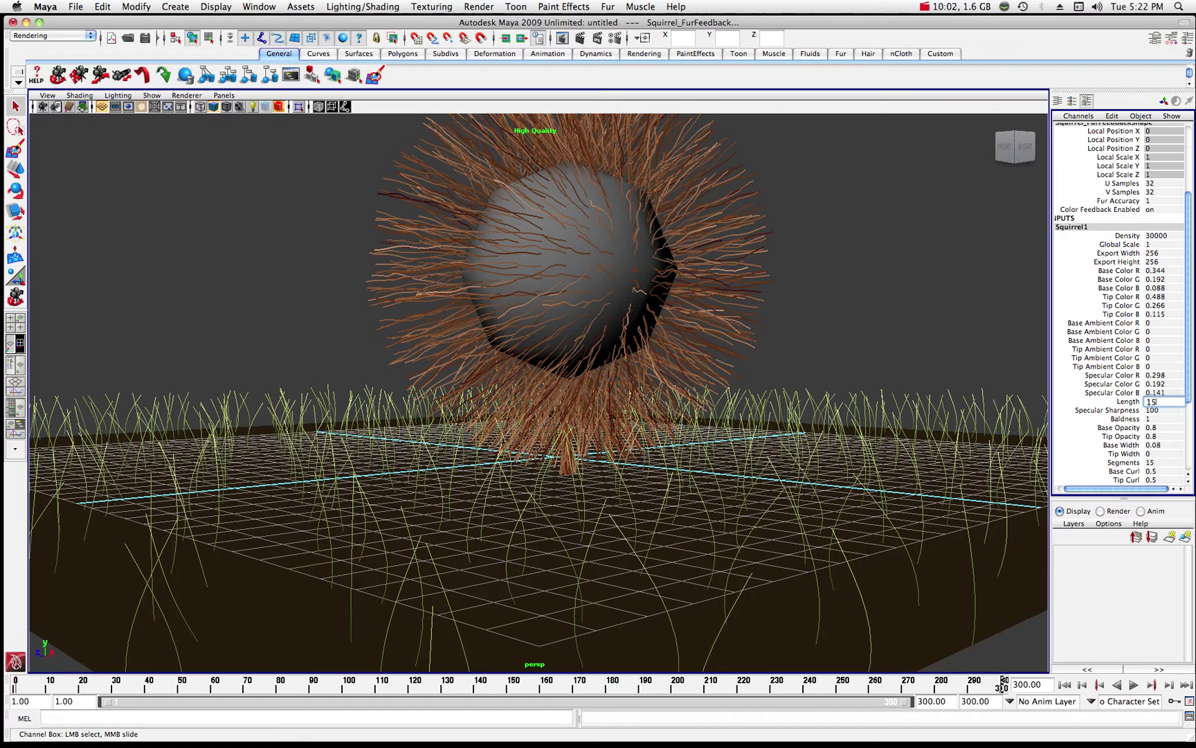
{"action": "type", "text": "15"}
{"action": "key", "text": "Return"}
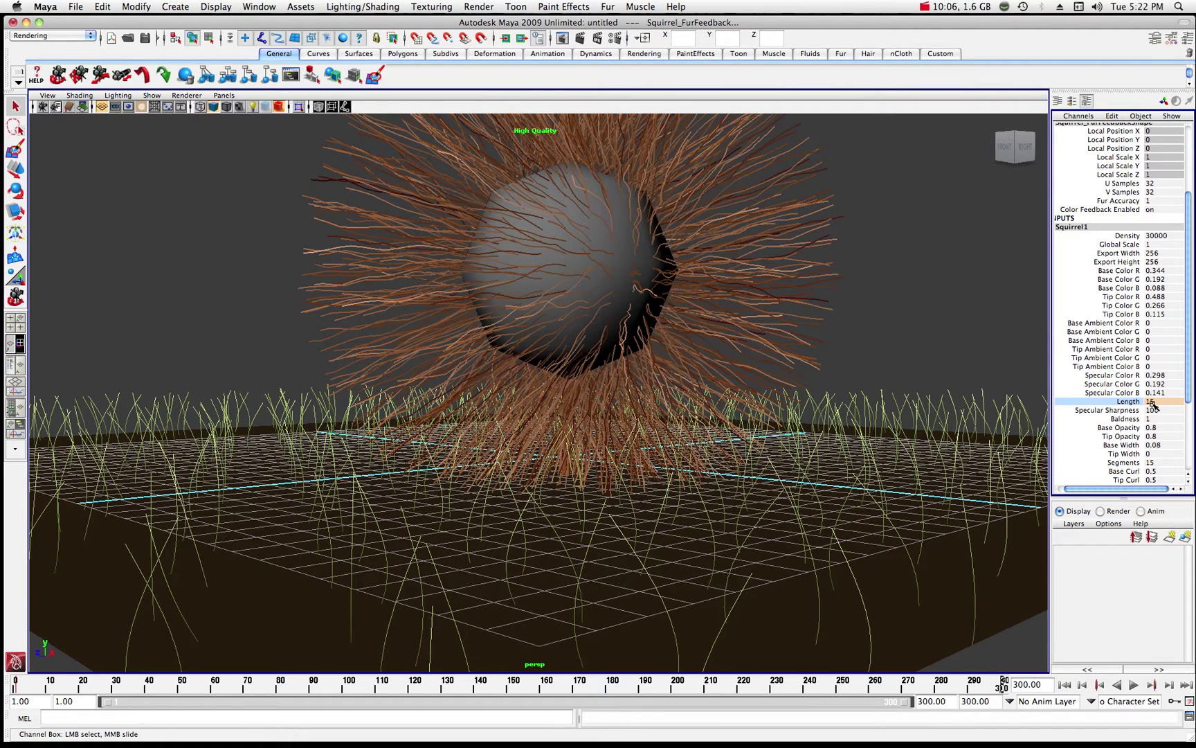
{"action": "double_click", "coordinate": [1152, 402]}
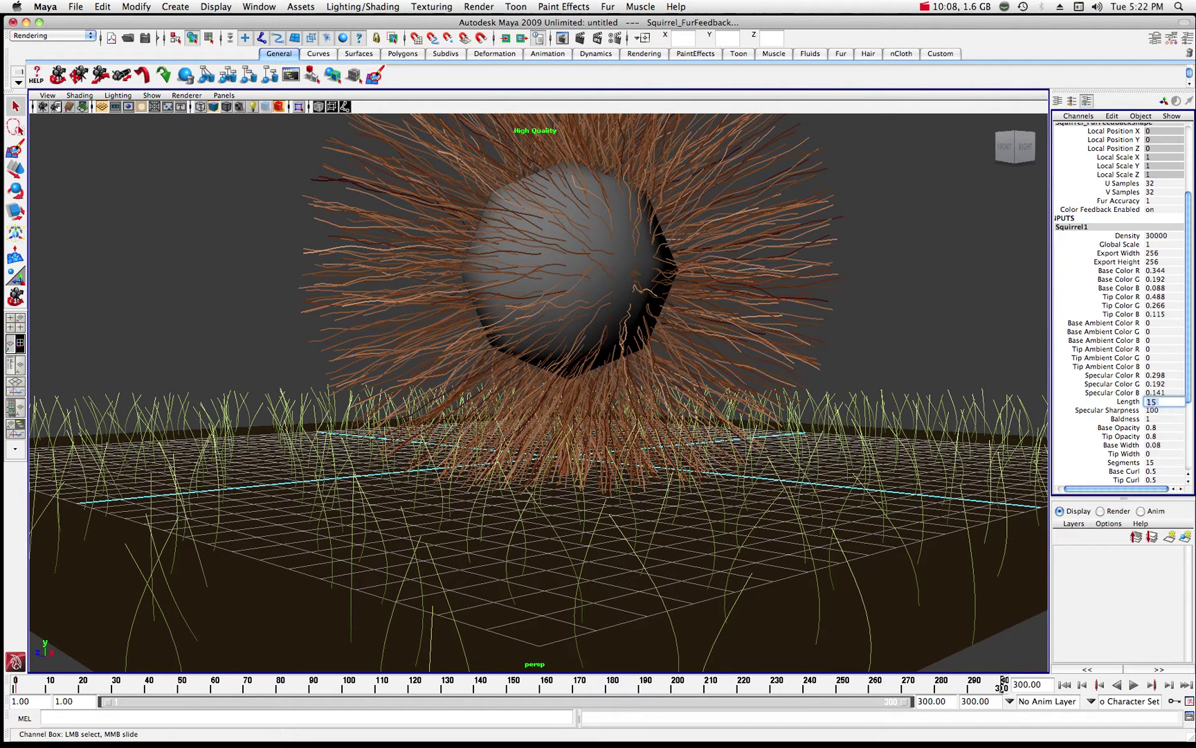
{"action": "type", "text": "20"}
{"action": "key", "text": "Return"}
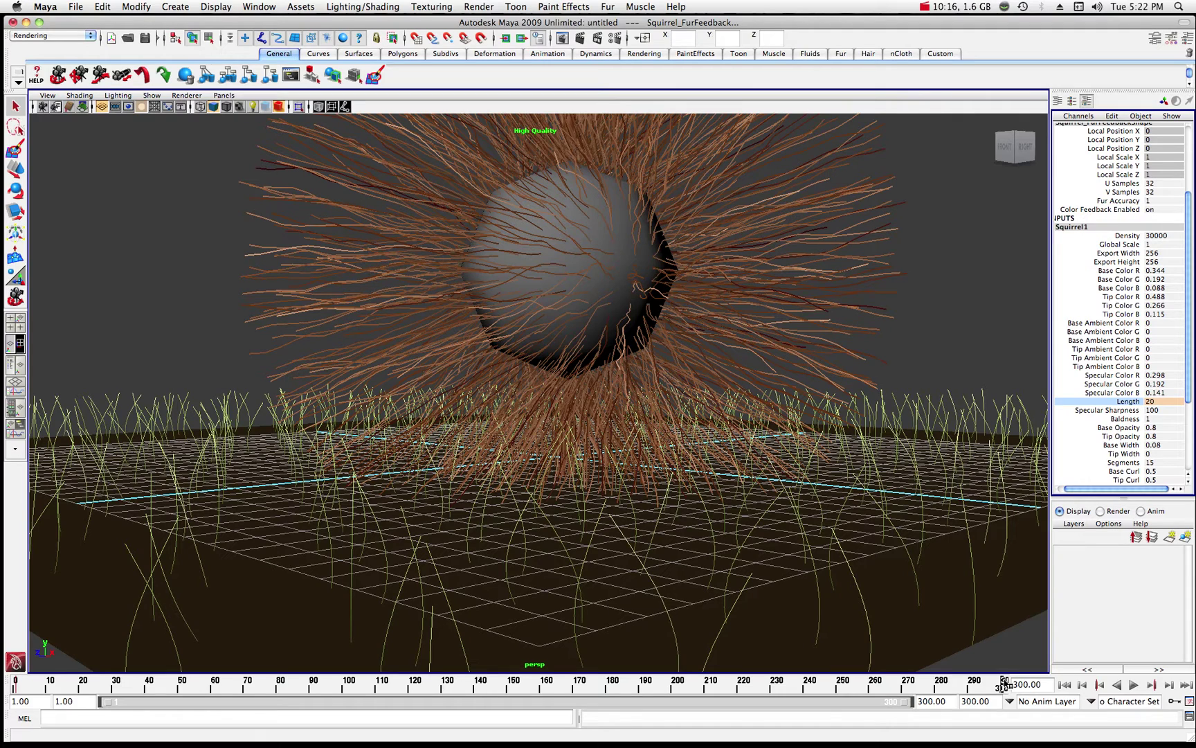
{"action": "left_click", "coordinate": [1135, 685]}
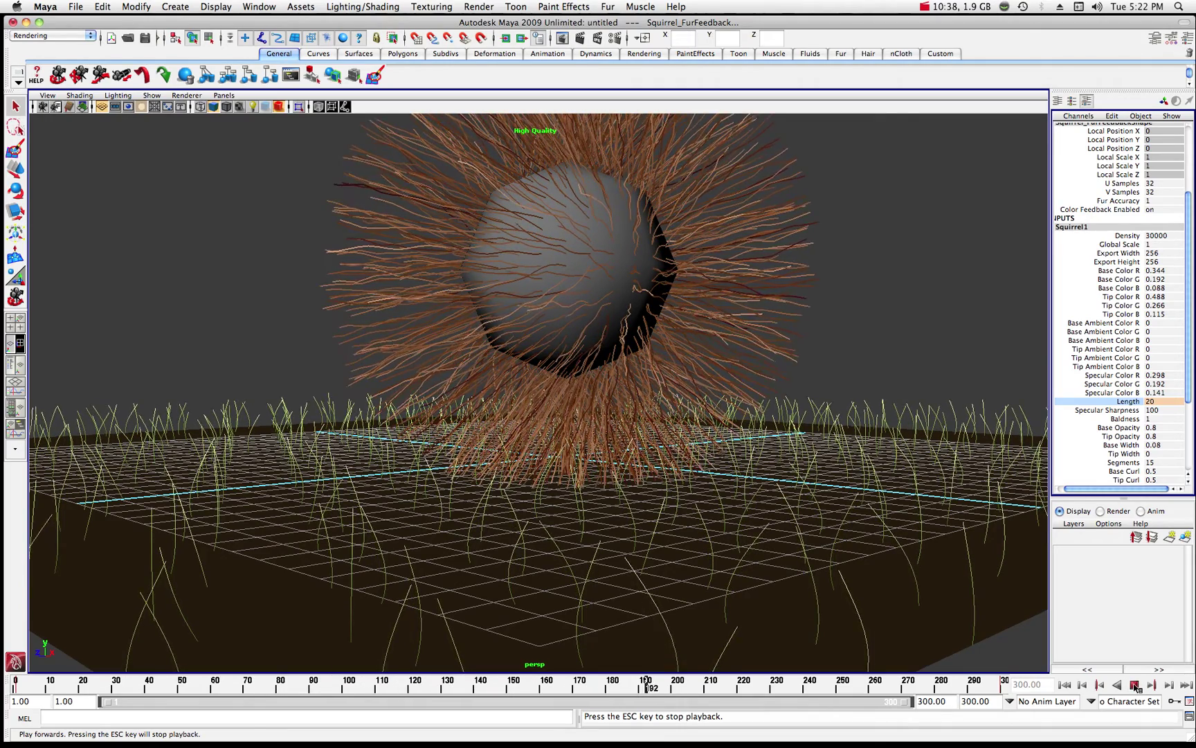
- Stop playback, scrub back to early frames, and select Squirrel1's Scraggle channel
{"action": "left_click", "coordinate": [1133, 684]}
{"action": "left_click_drag", "start_coordinate": [680, 686], "coordinate": [15, 686]}
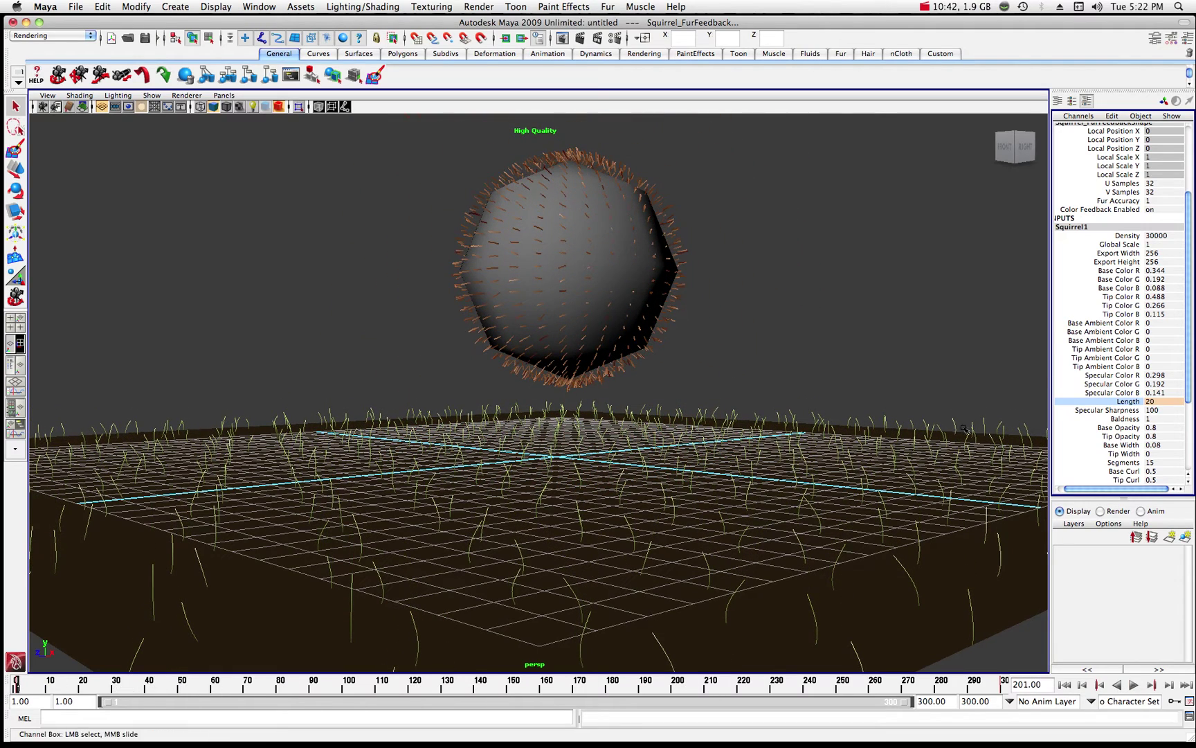
{"action": "scroll", "coordinate": [1123, 448], "scroll_direction": "down", "scroll_amount": 4}
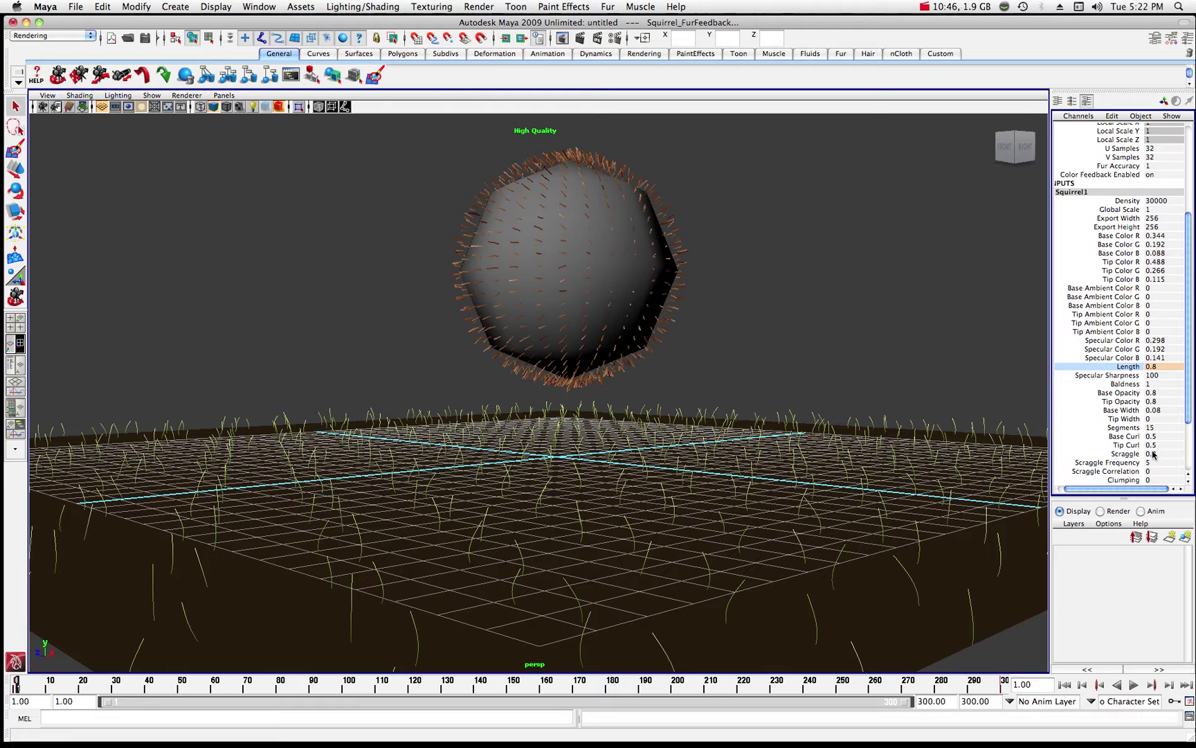
{"action": "left_click", "coordinate": [1123, 454]}
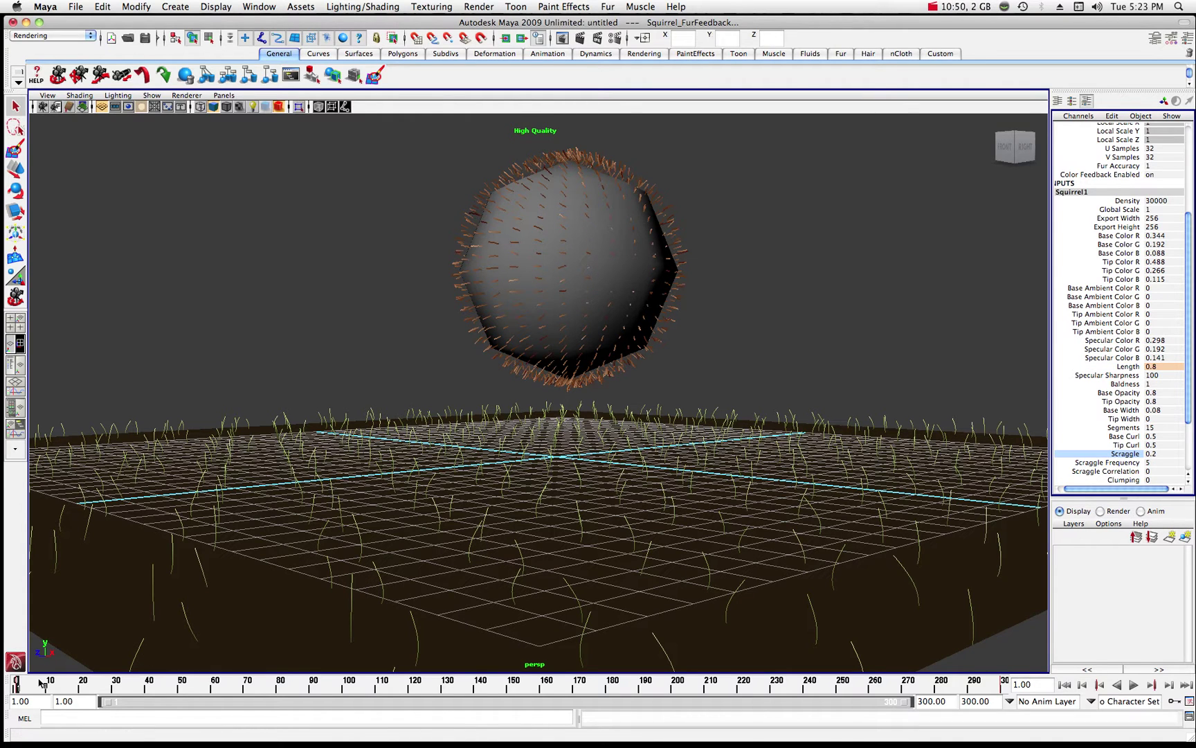
{"action": "left_click", "coordinate": [1134, 684]}
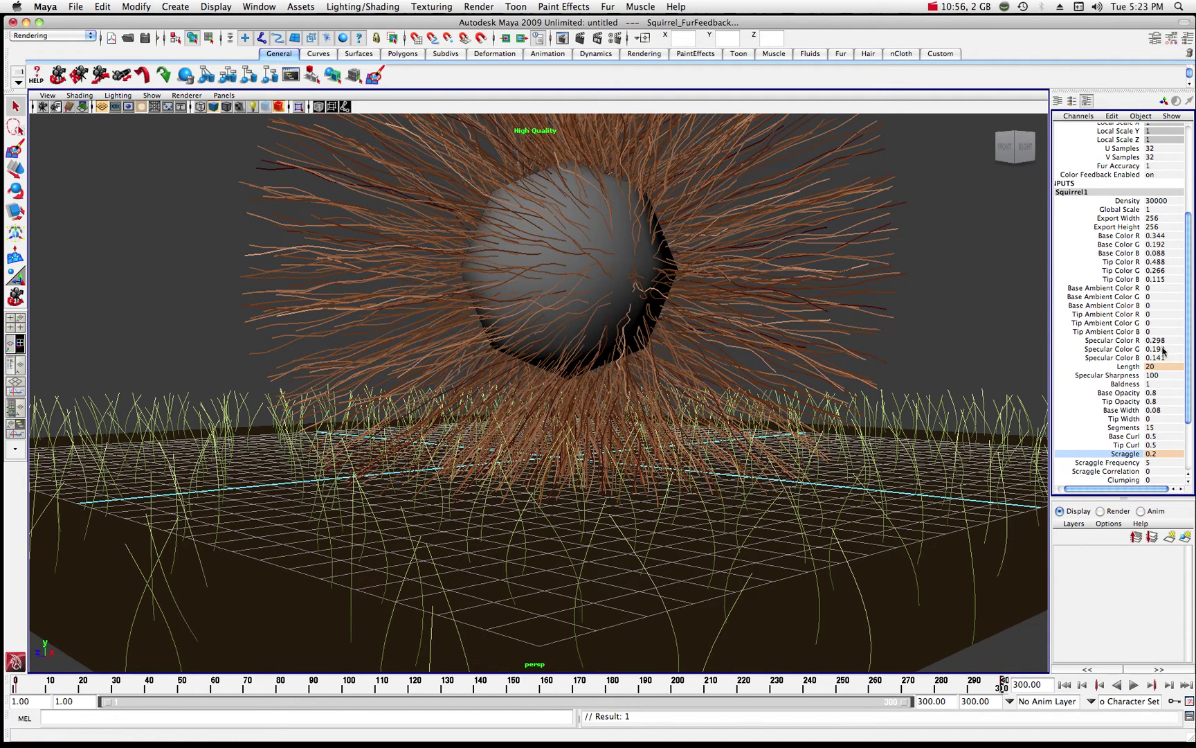
- Set Scraggle to 5 and play the timeline to preview the tangled fur
{"action": "double_click", "coordinate": [1154, 454]}
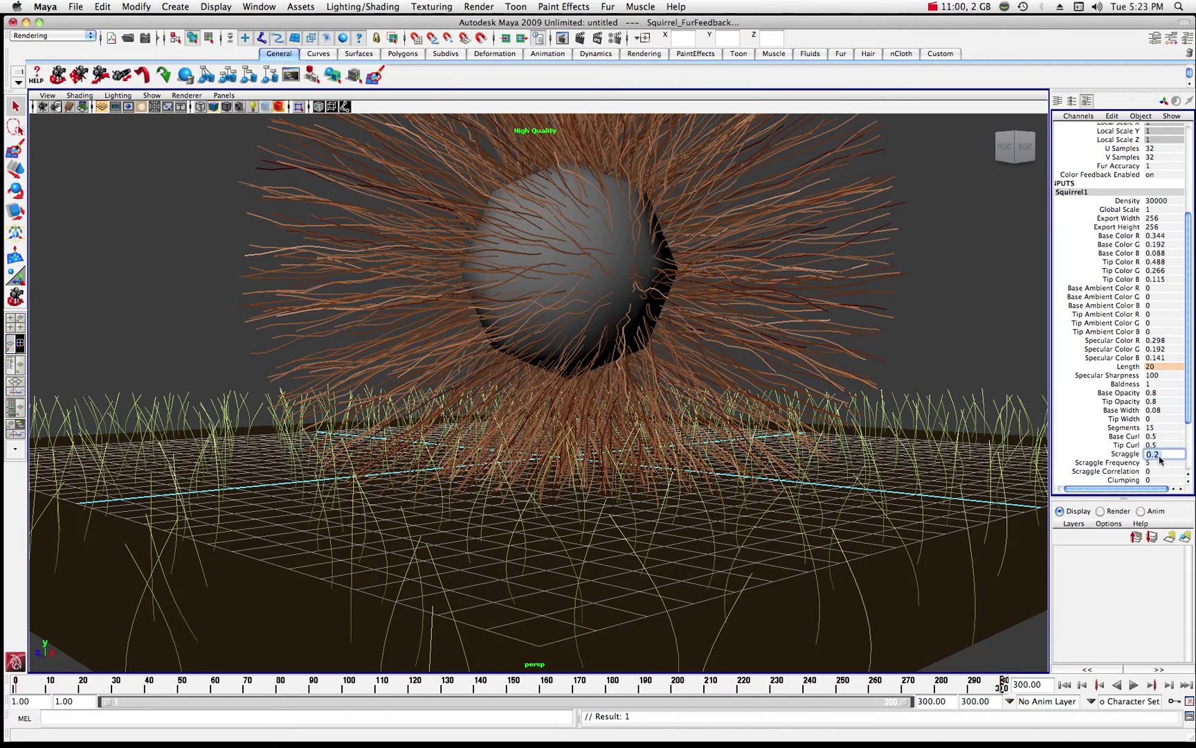
{"action": "type", "text": "5"}
{"action": "key", "text": "Return"}
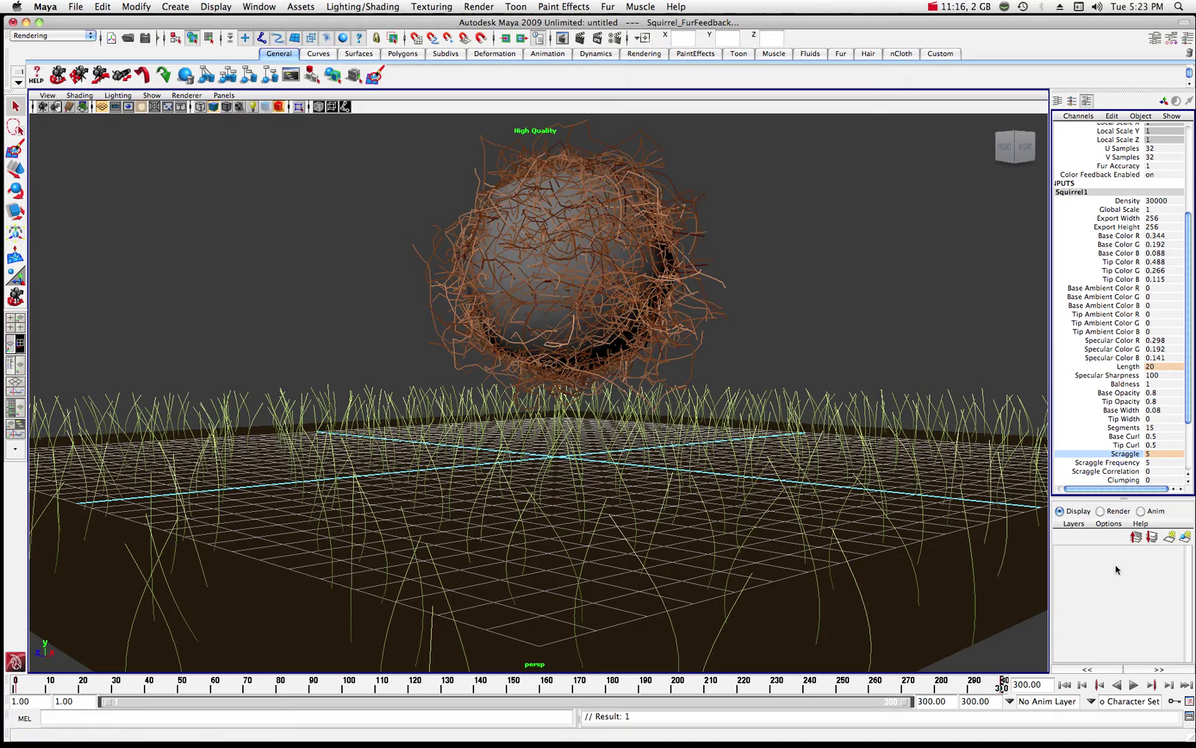
{"action": "left_click", "coordinate": [1134, 685]}
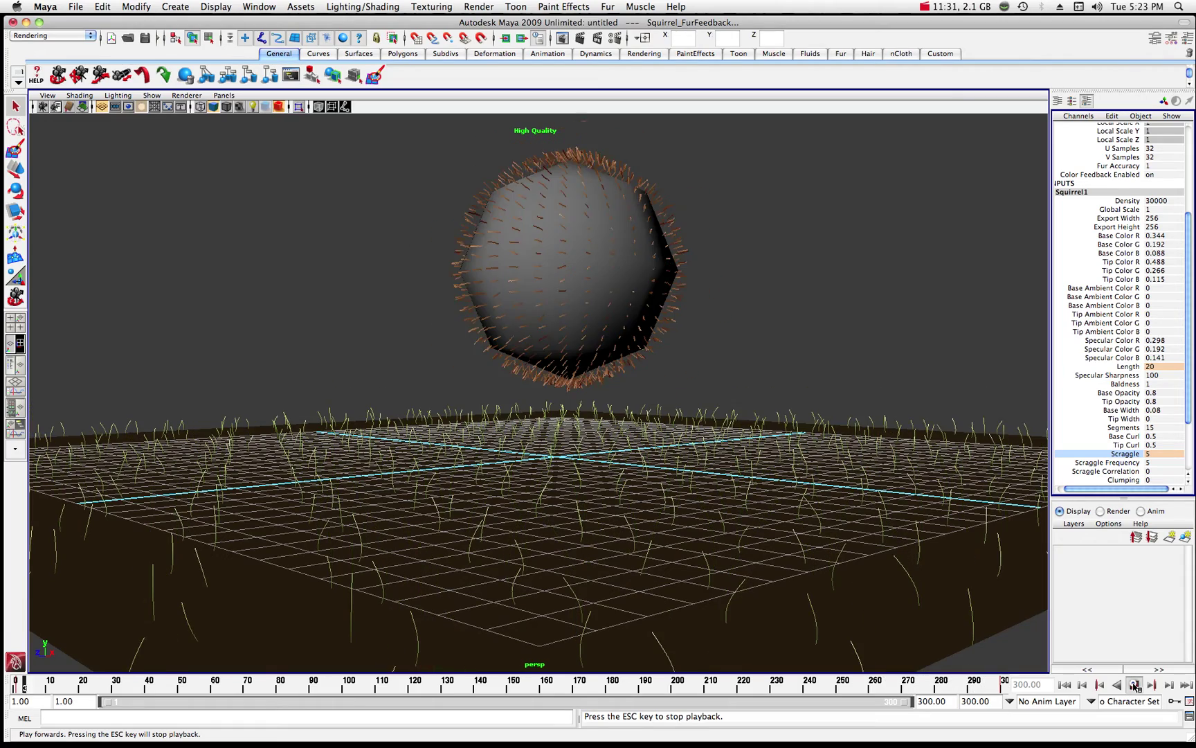
- Set the sphere fur's Scraggle to 1 at the end of the time slider
{"action": "left_click", "coordinate": [1135, 685]}
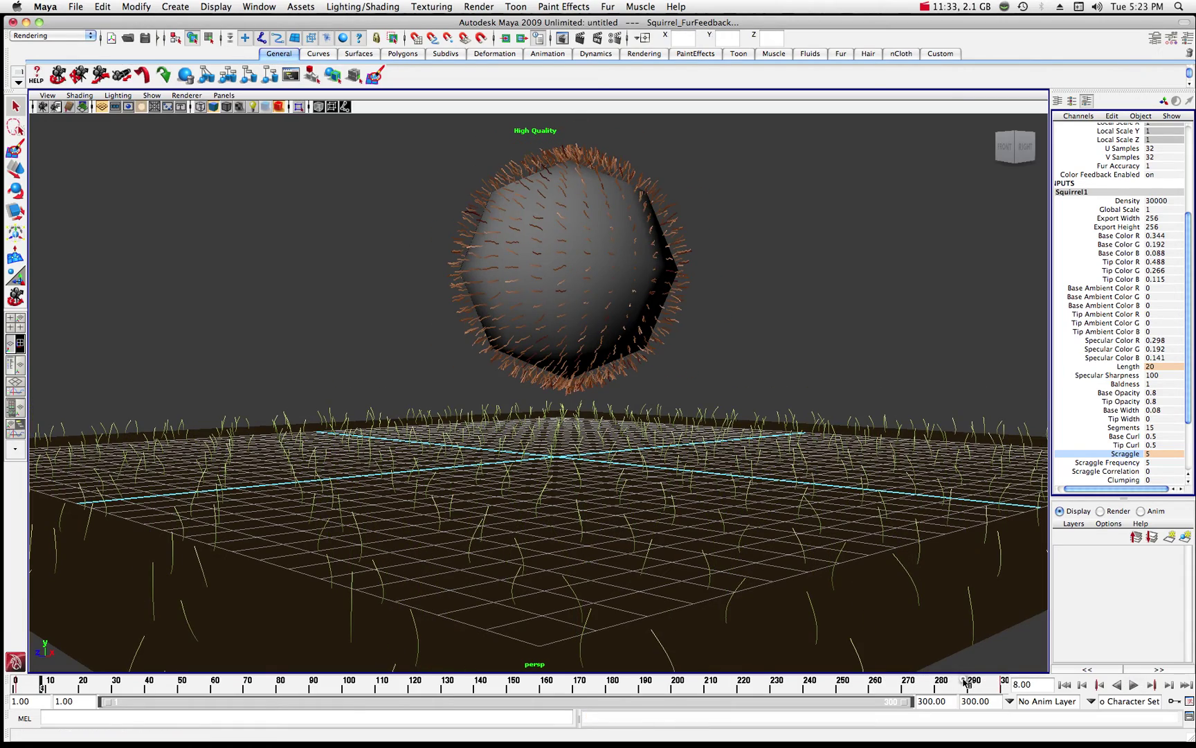
{"action": "left_click", "coordinate": [1003, 684]}
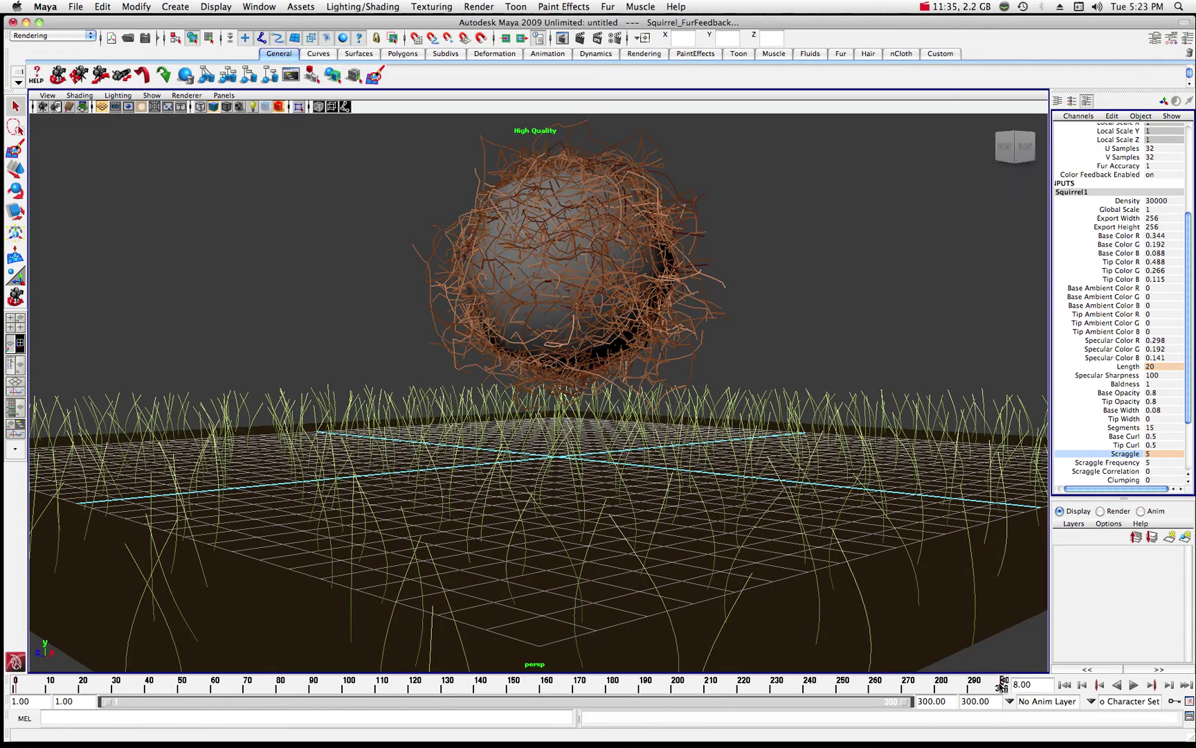
{"action": "left_click", "coordinate": [1155, 456]}
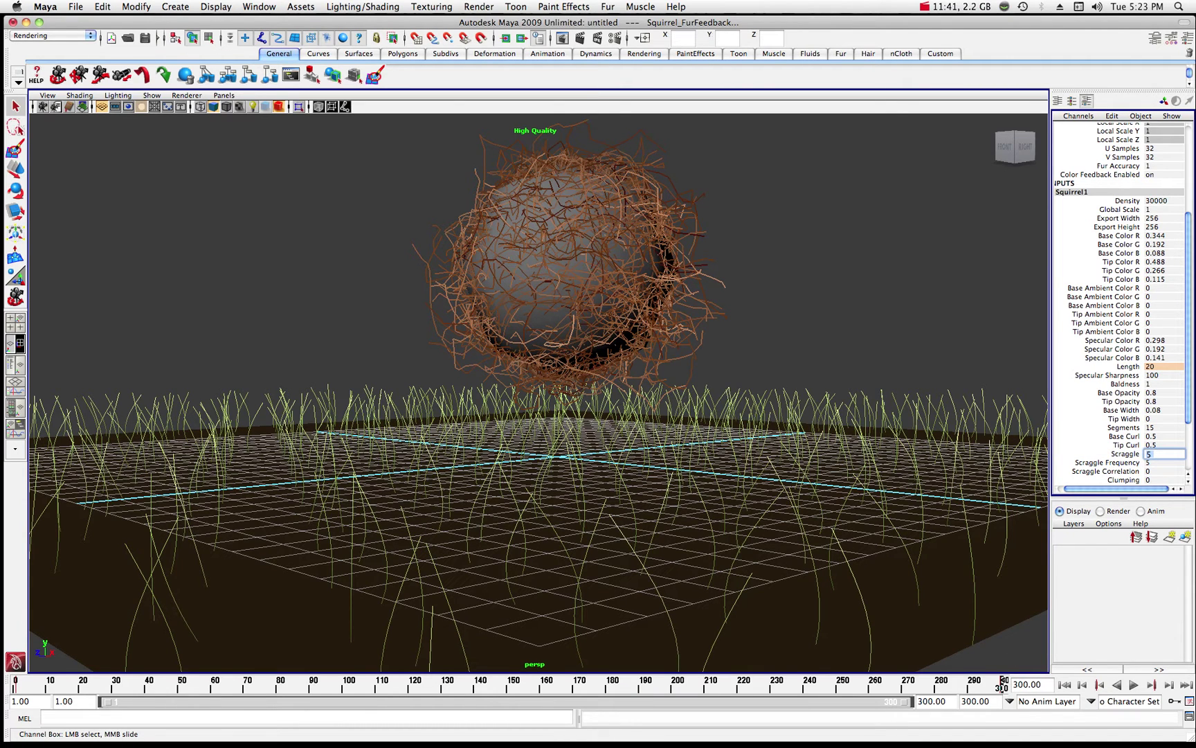
{"action": "key", "text": "Return"}
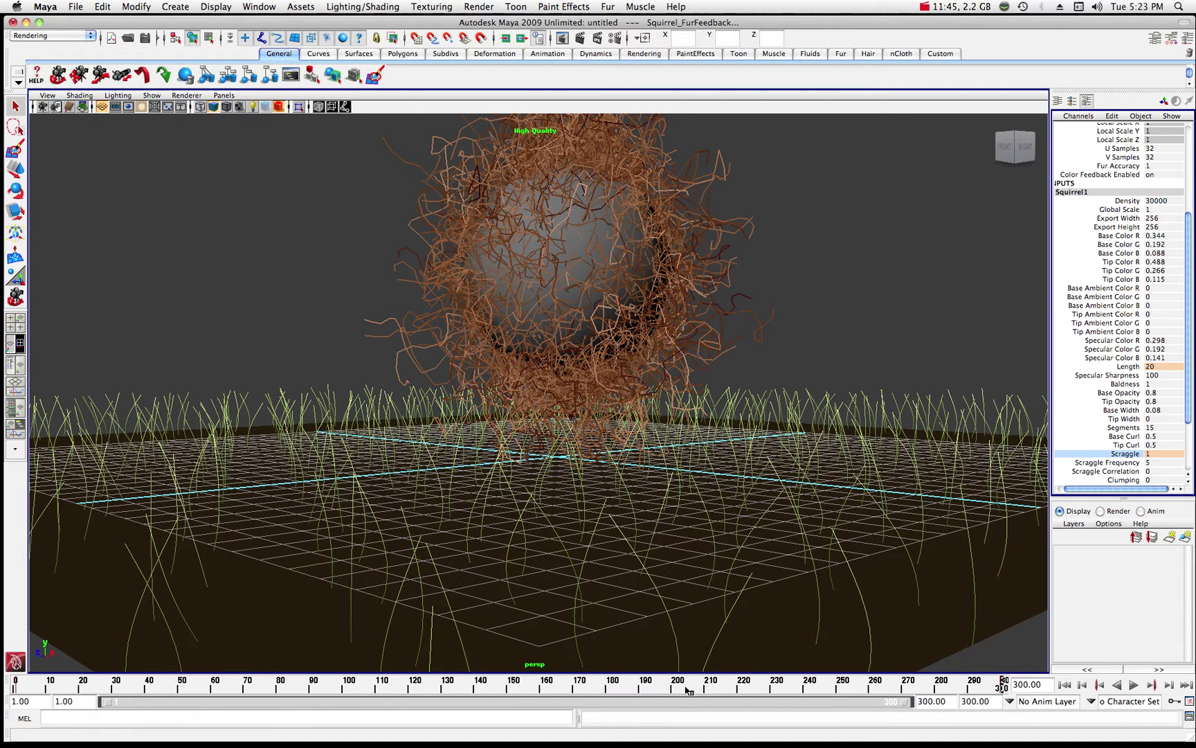
- Preview the reduced-scraggle fur in playback, stopping near frame 284, and show the Fur shelf presets
{"action": "left_click", "coordinate": [1134, 684]}
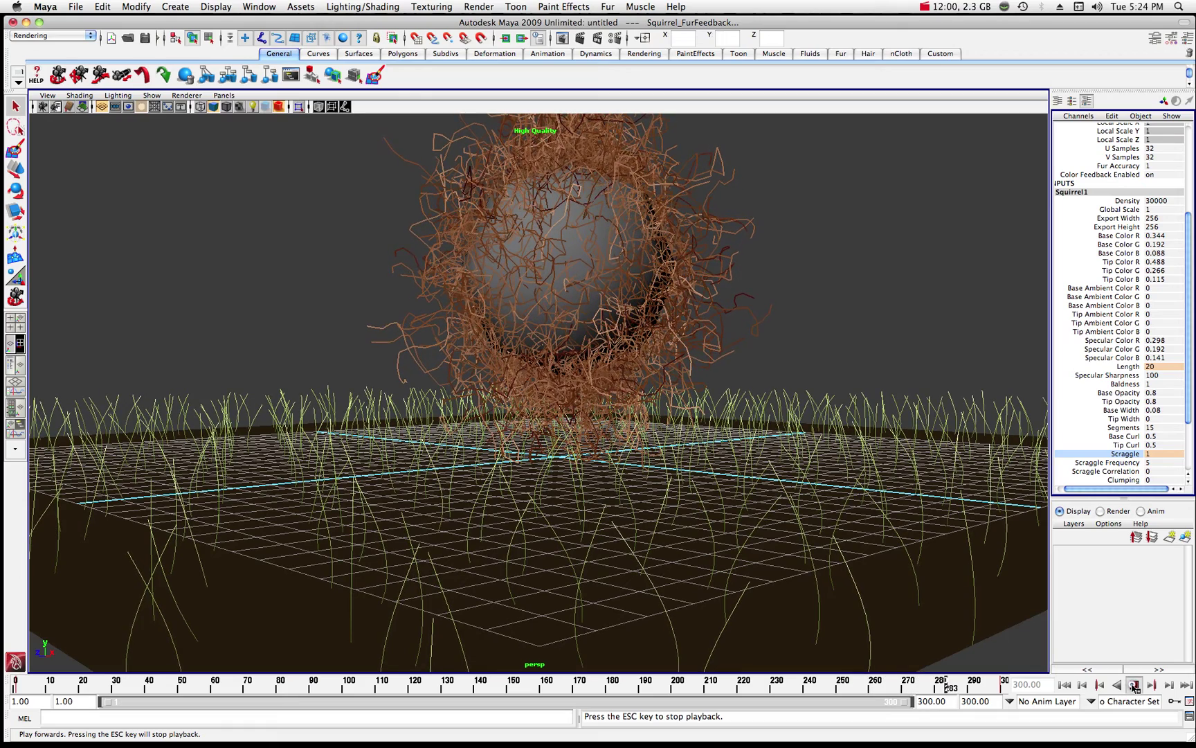
{"action": "left_click", "coordinate": [1135, 685]}
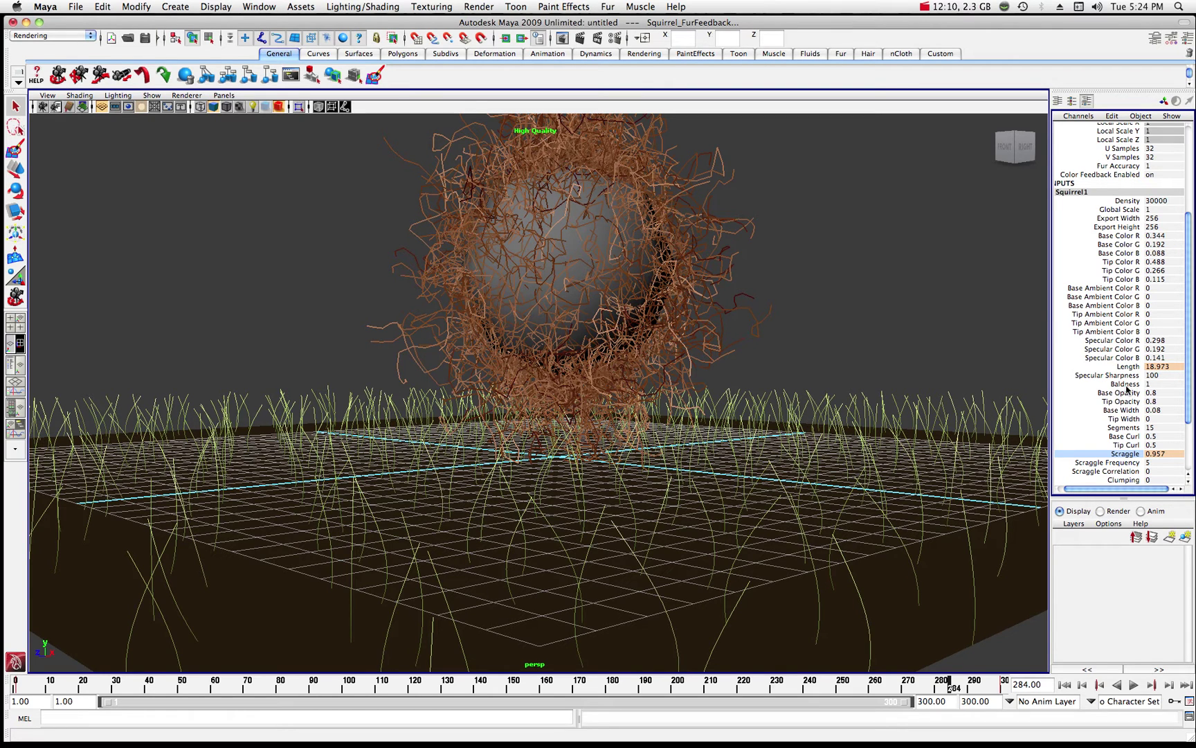
{"action": "scroll", "coordinate": [1126, 387], "scroll_direction": "down", "scroll_amount": 5}
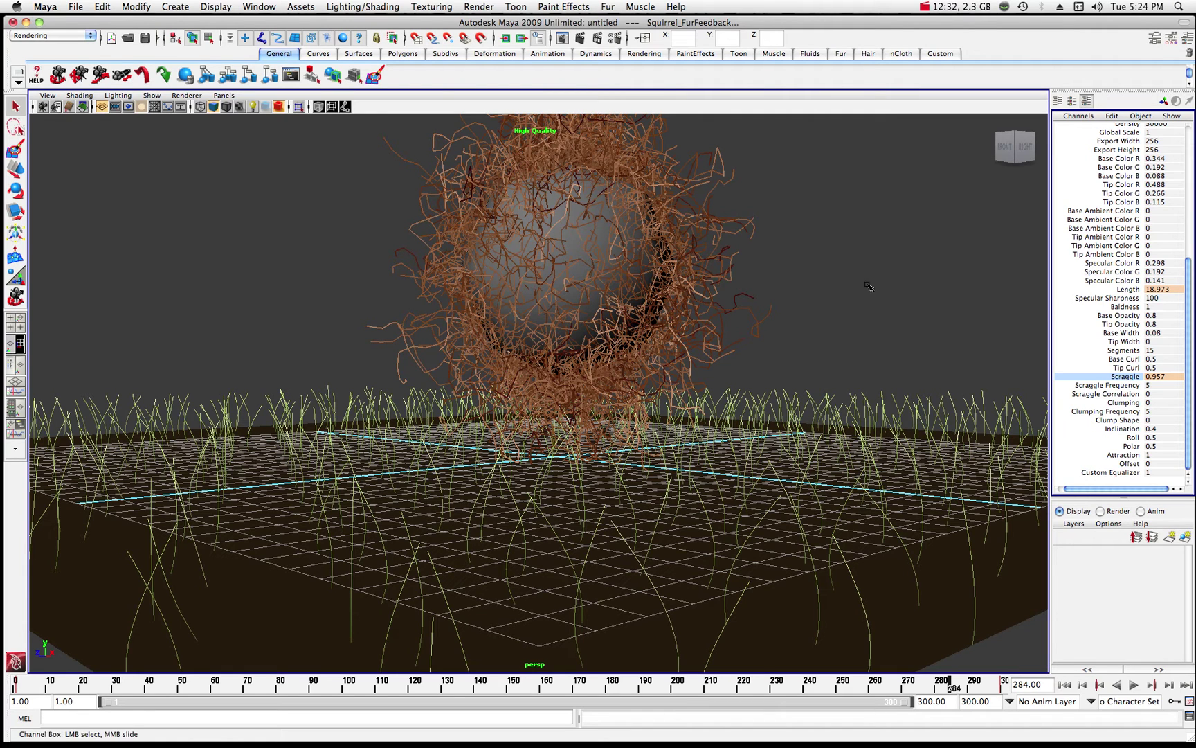
{"action": "left_click", "coordinate": [841, 56]}
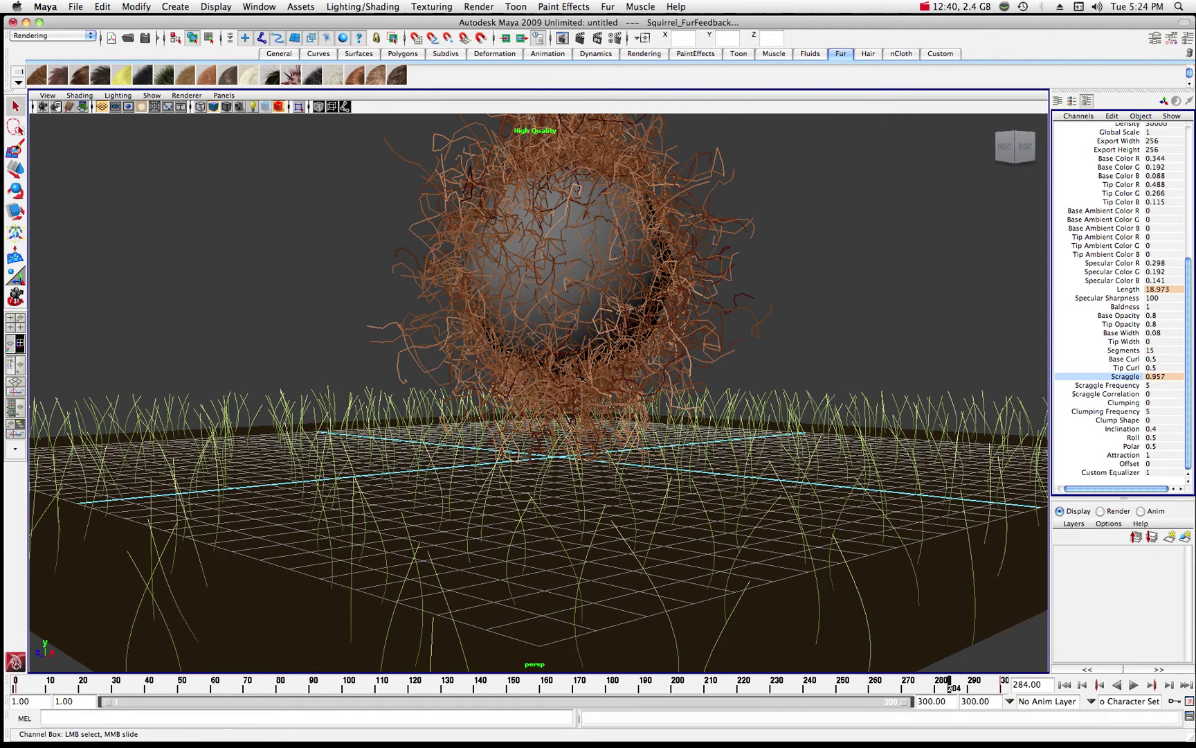
- Blend the Porcupine preset at 50% into the sphere's Squirrel1 fur from its Attribute Editor presets
{"action": "left_click", "coordinate": [670, 296]}
{"action": "left_click", "coordinate": [687, 210]}
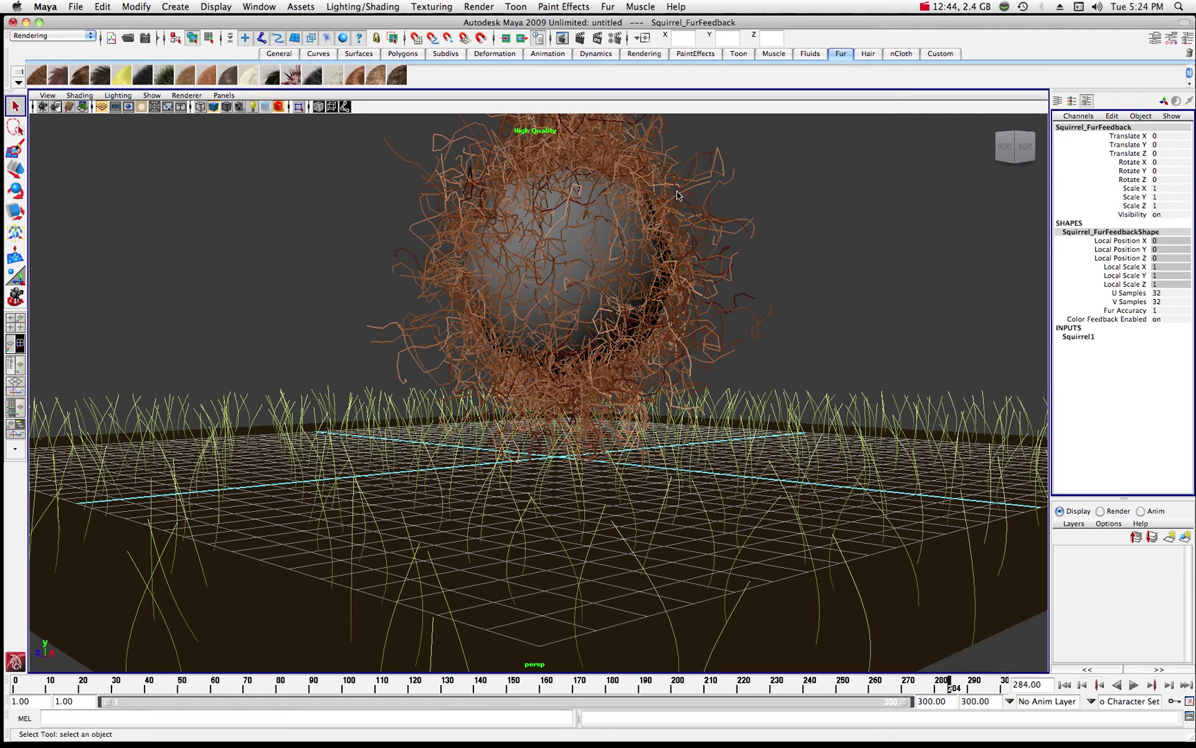
{"action": "left_click", "coordinate": [1189, 40]}
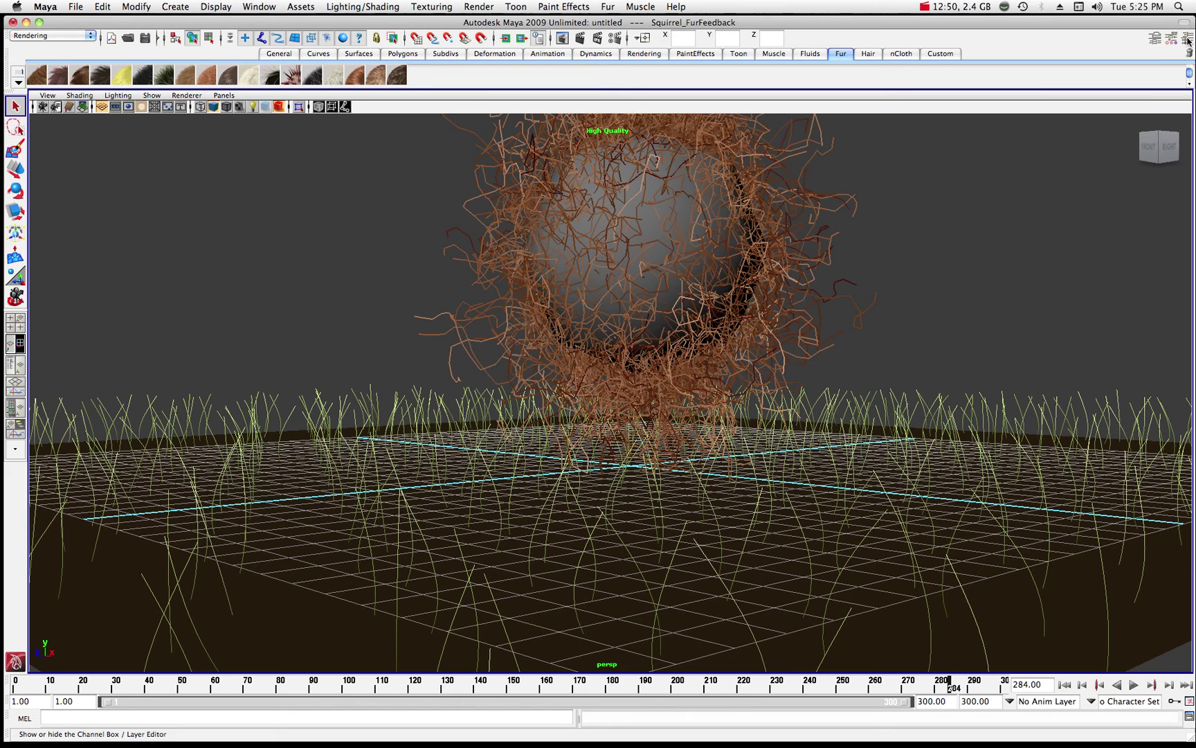
{"action": "left_click", "coordinate": [1162, 42]}
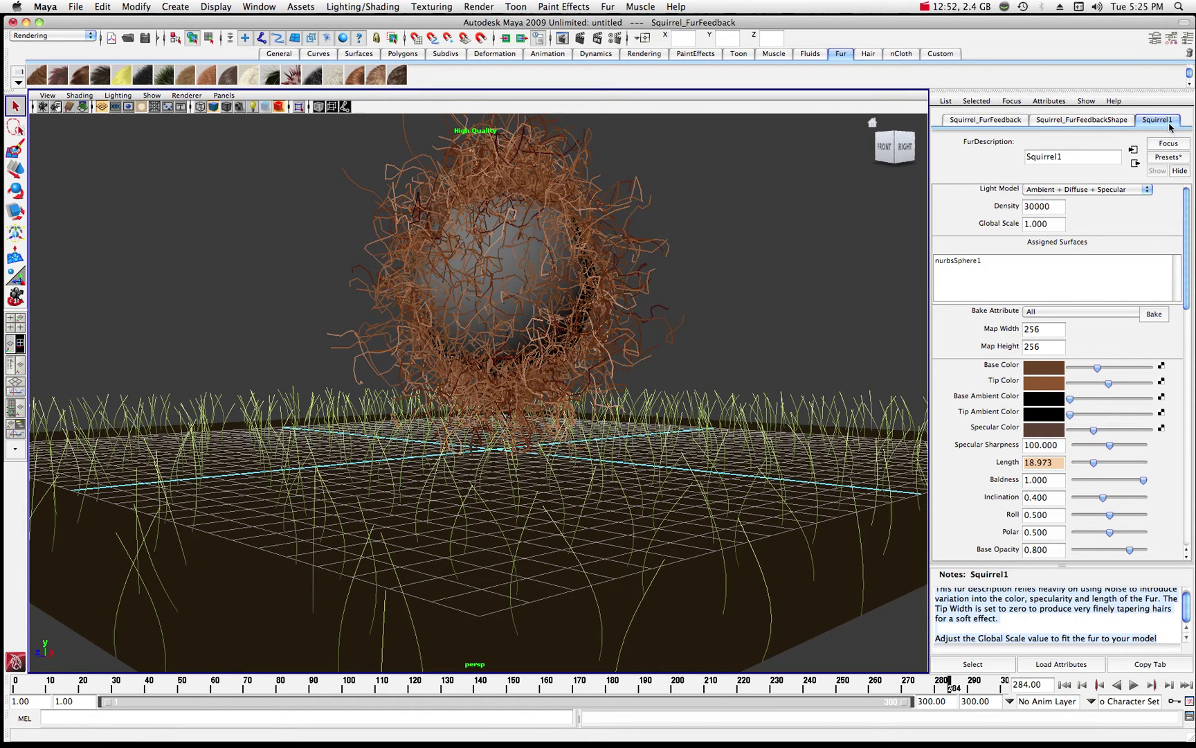
{"action": "left_click", "coordinate": [1160, 158]}
{"action": "mouse_move", "coordinate": [1084, 236]}
{"action": "mouse_move", "coordinate": [1090, 292]}
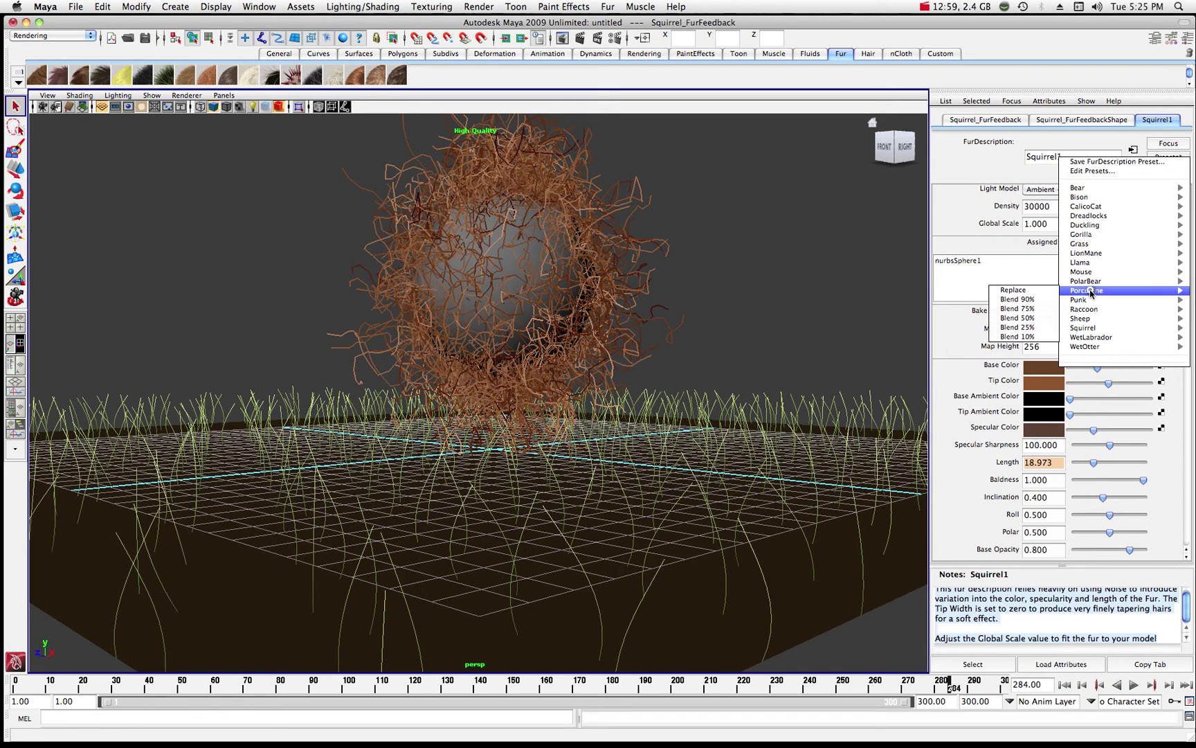
{"action": "left_click", "coordinate": [1029, 319]}
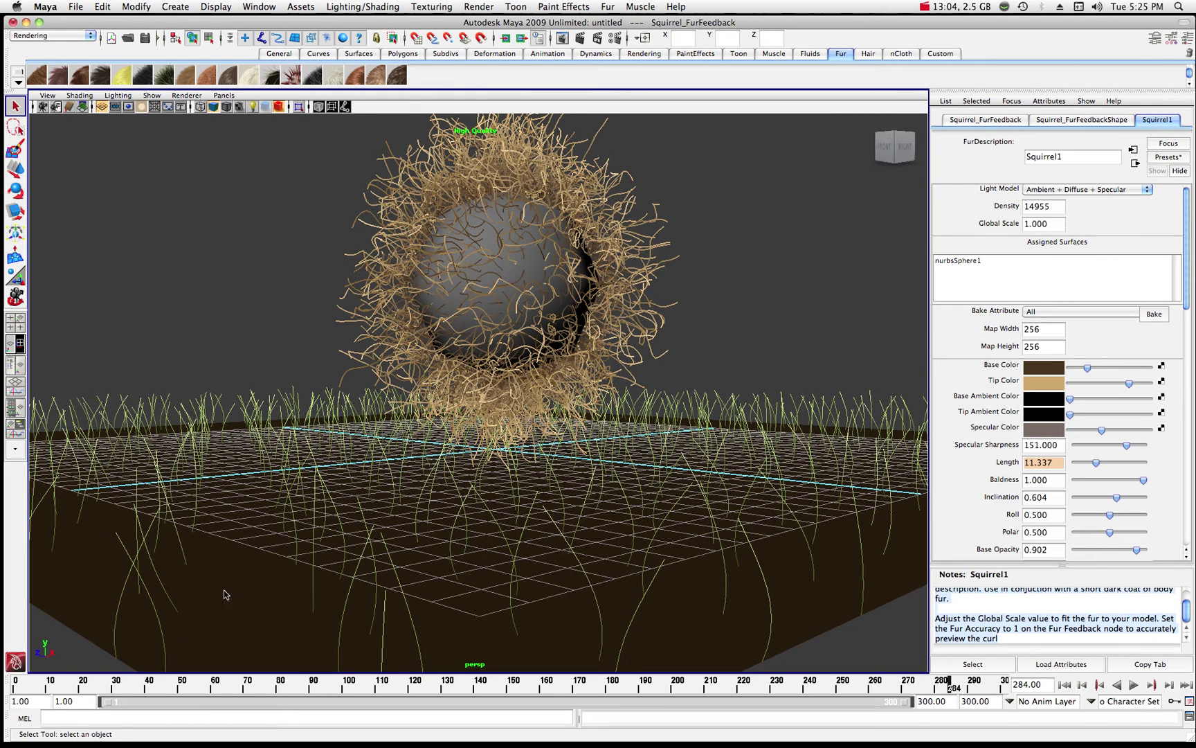
- Play the animation so the tan curly fur grows, stopping at frame 158
{"action": "key", "text": "alt+v"}
{"action": "key", "text": "Escape"}
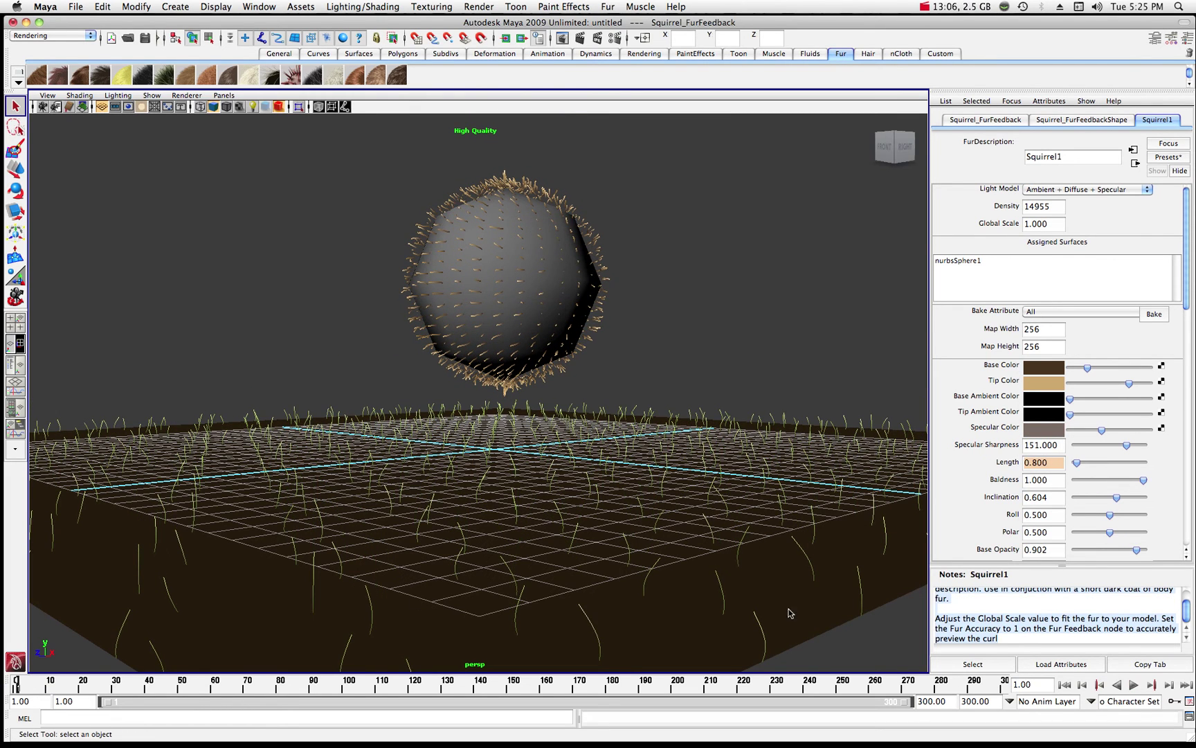
{"action": "left_click", "coordinate": [1134, 685]}
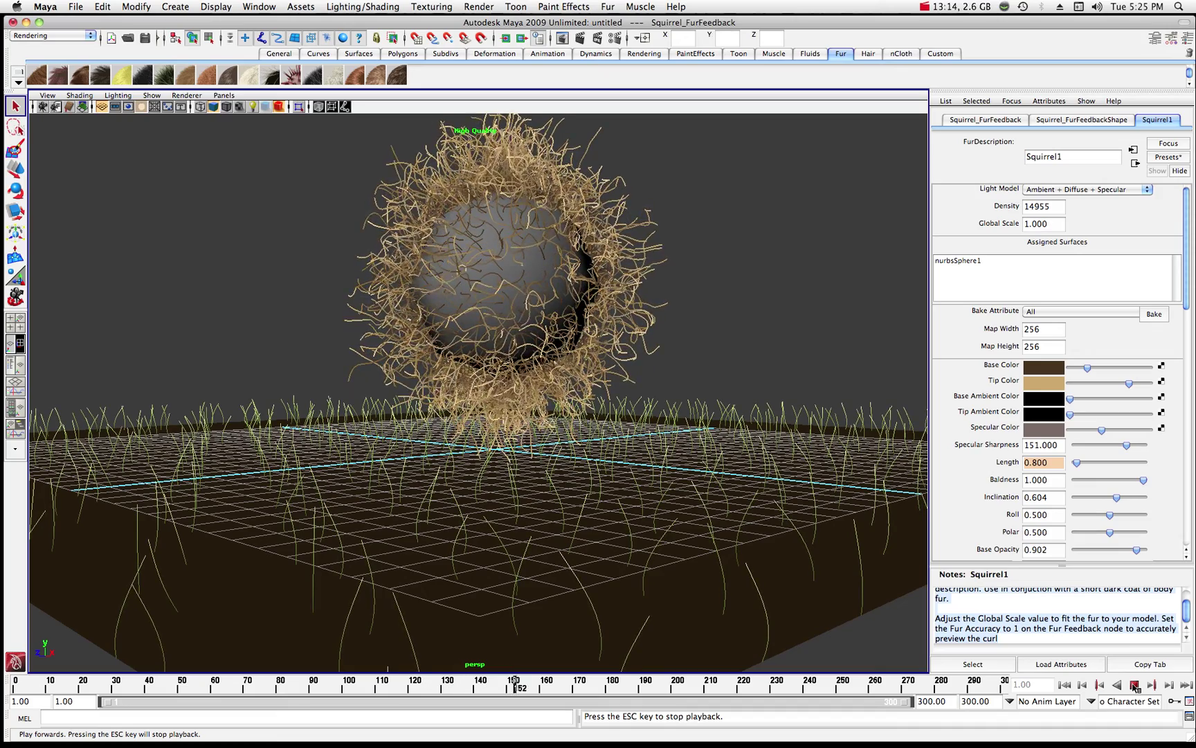
{"action": "left_click", "coordinate": [1136, 686]}
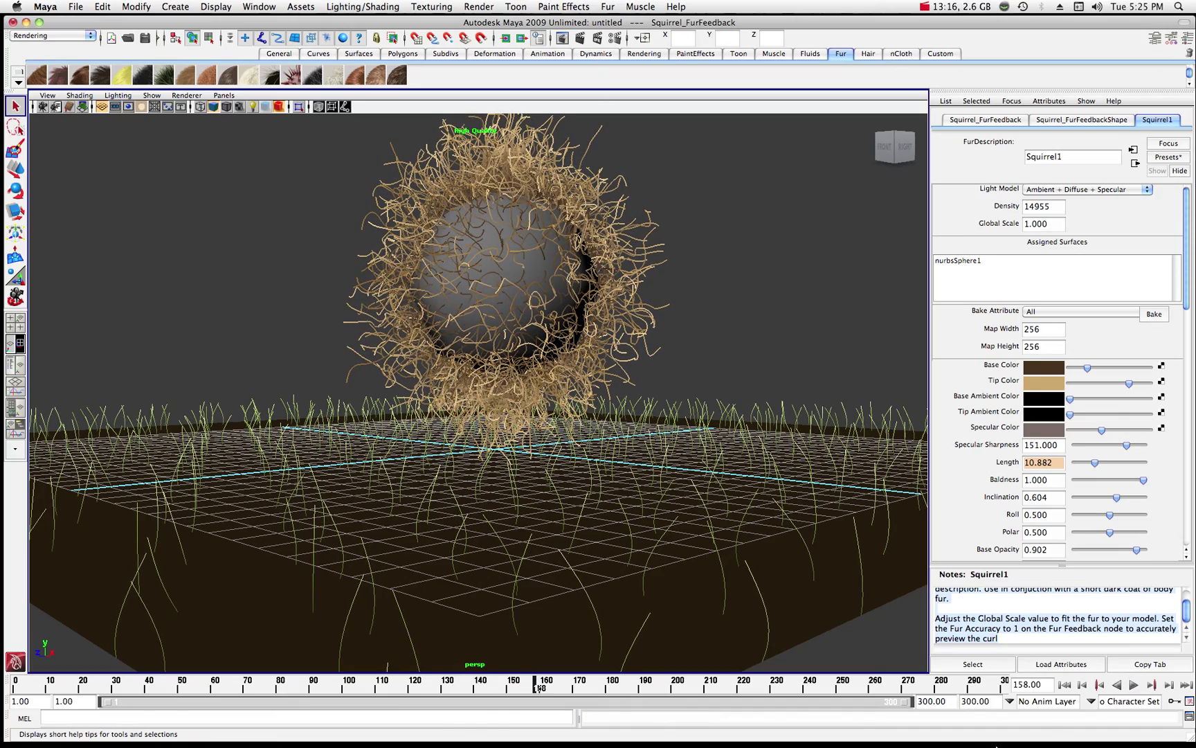
- Render frame 158 in the restored Render View window and move the window up and right
{"action": "mouse_move", "coordinate": [1133, 732]}
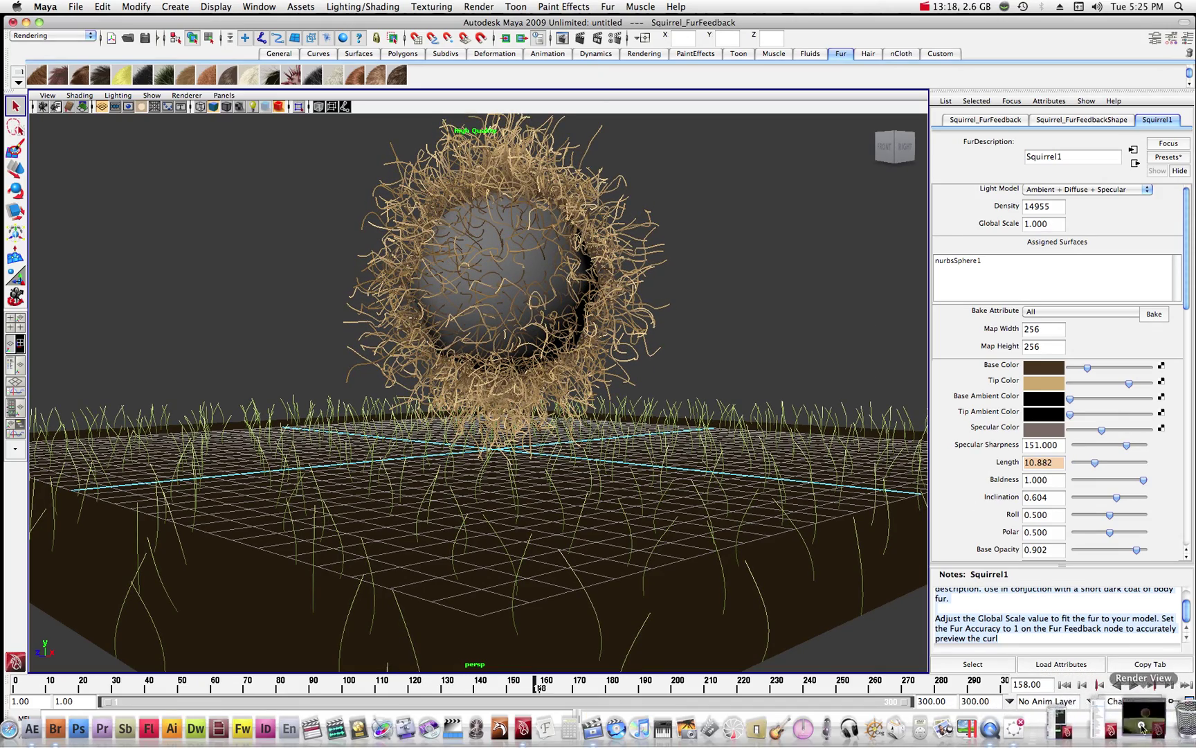
{"action": "left_click", "coordinate": [1133, 733]}
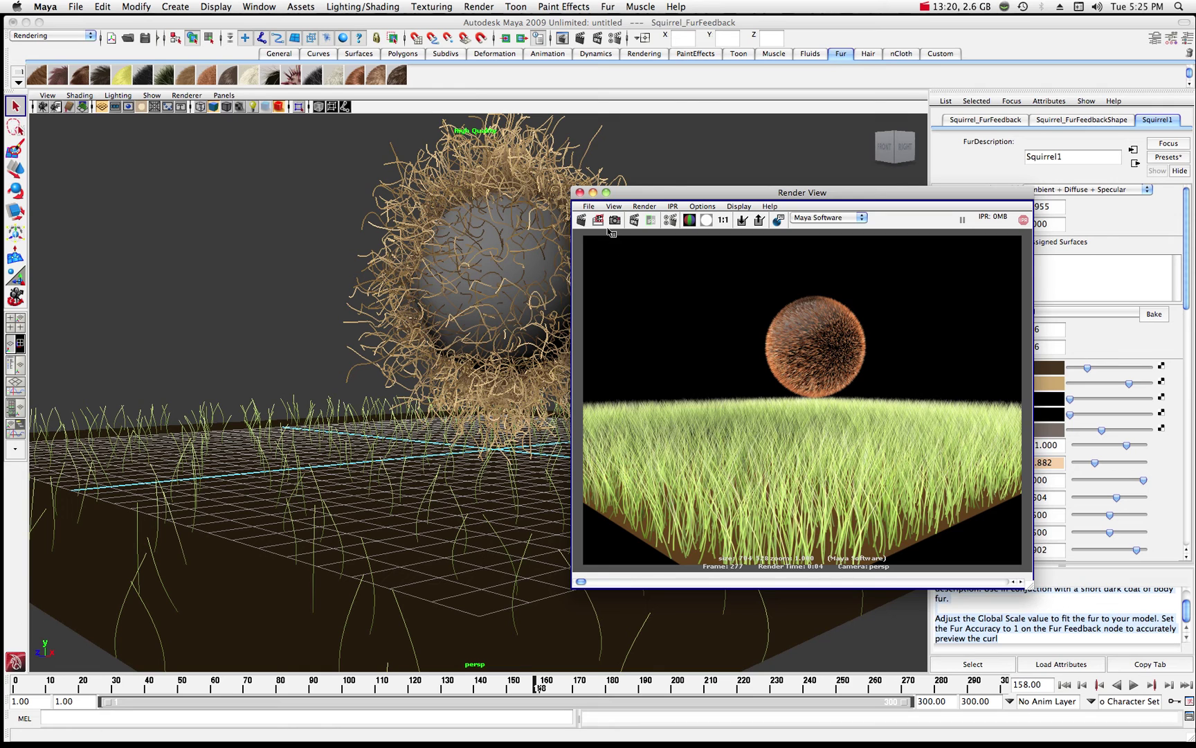
{"action": "left_click", "coordinate": [583, 219]}
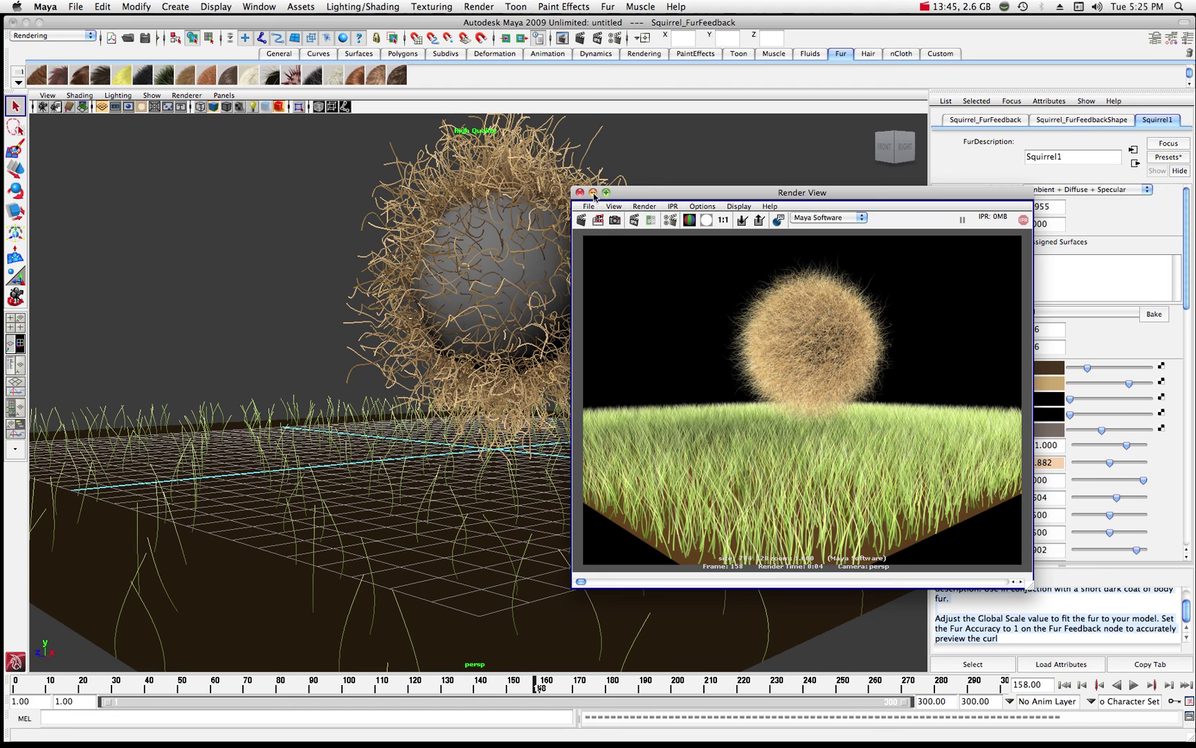
{"action": "left_click_drag", "start_coordinate": [623, 193], "coordinate": [717, 169]}
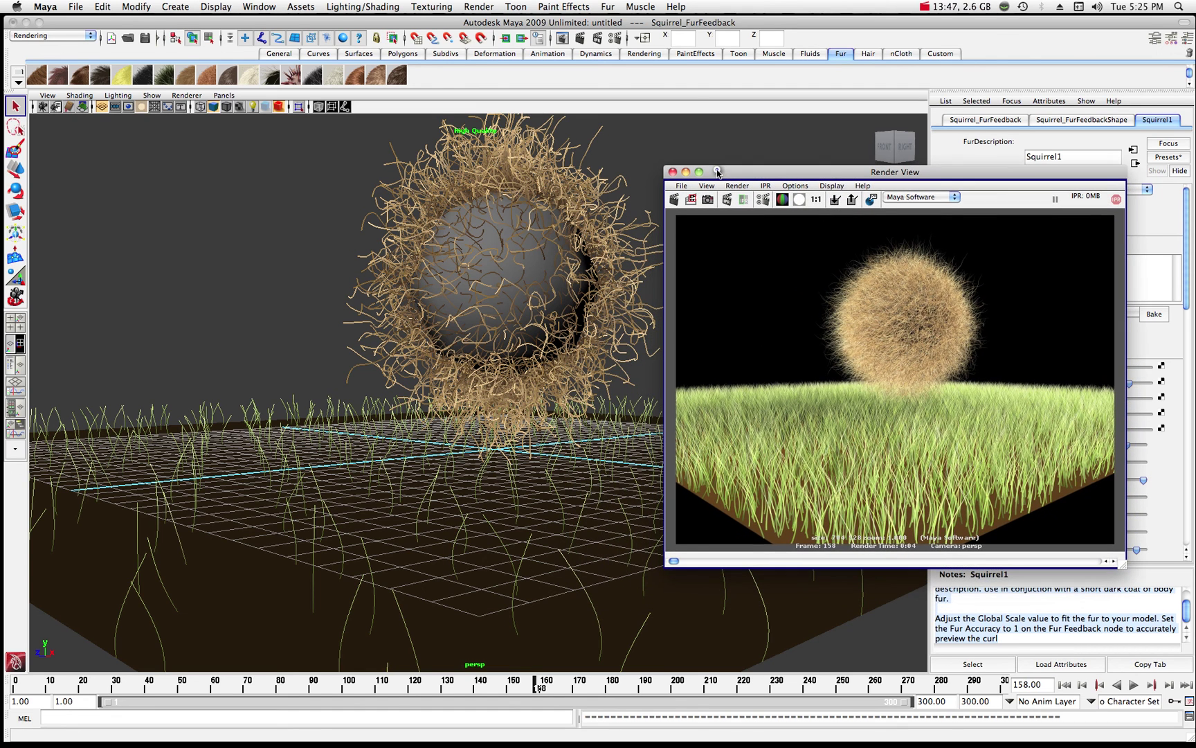